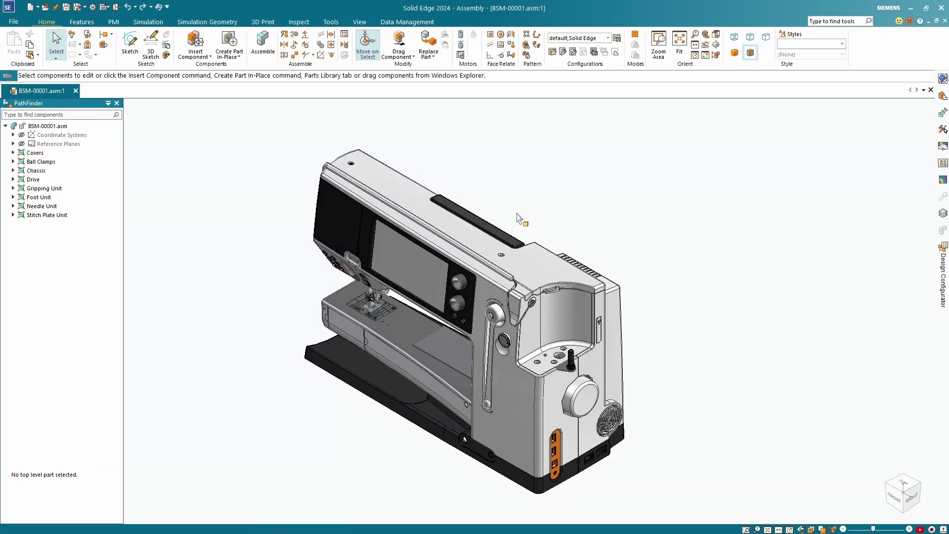
{"action": "middle_click_drag", "start_coordinate": [651, 301], "coordinate": [726, 380]}
{"action": "key", "text": "ctrl+i"}
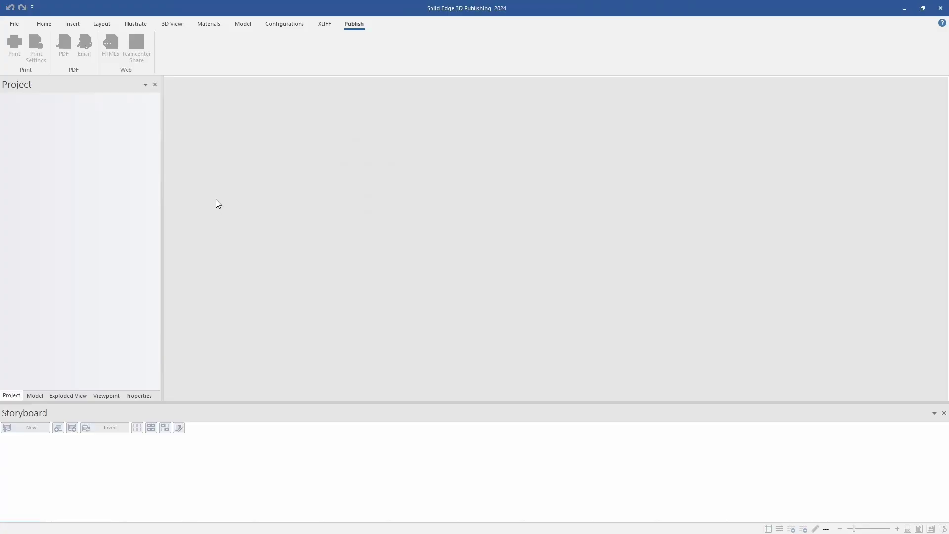
Step: Create a new document from the Work Instructions HD template, using the BSM-00001 model from the Bernina B880 folder and all template pages
{"action": "left_click", "coordinate": [16, 25]}
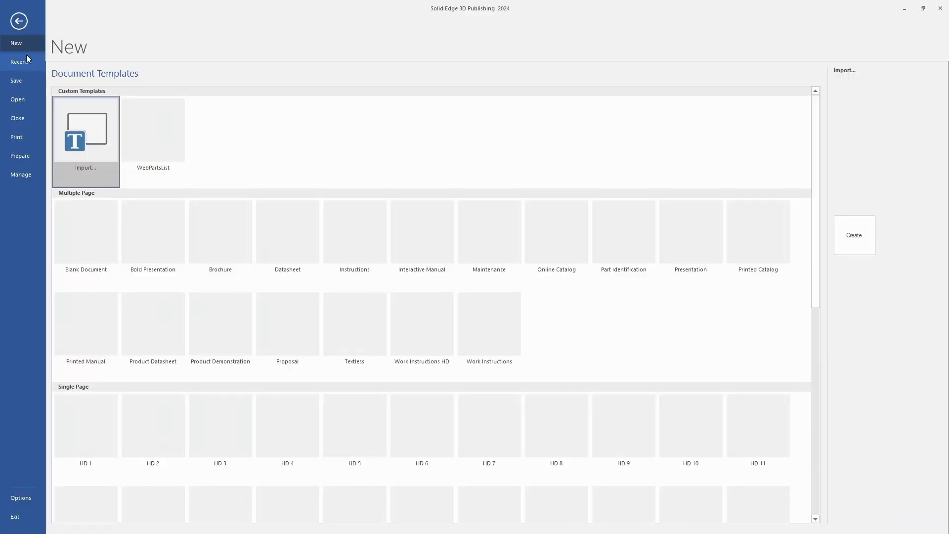
{"action": "left_click", "coordinate": [396, 332]}
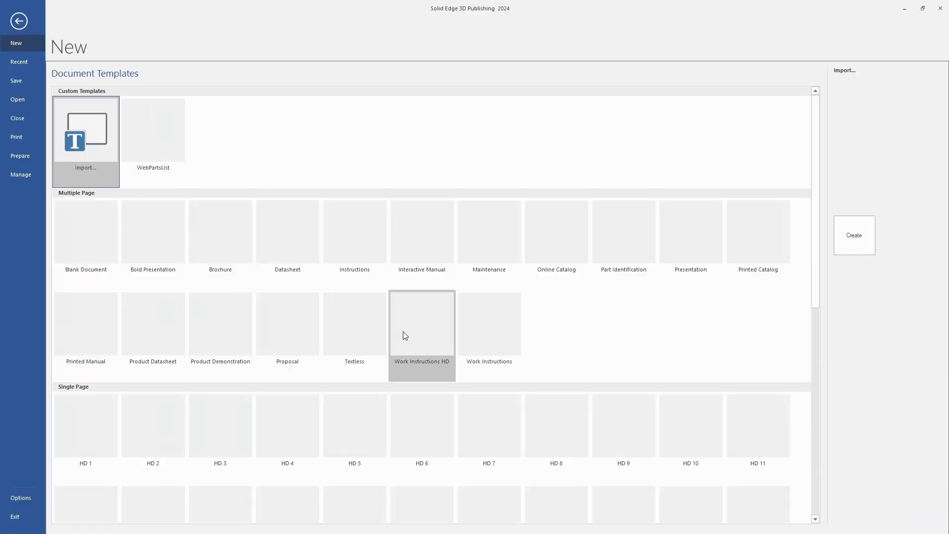
{"action": "left_click", "coordinate": [867, 229]}
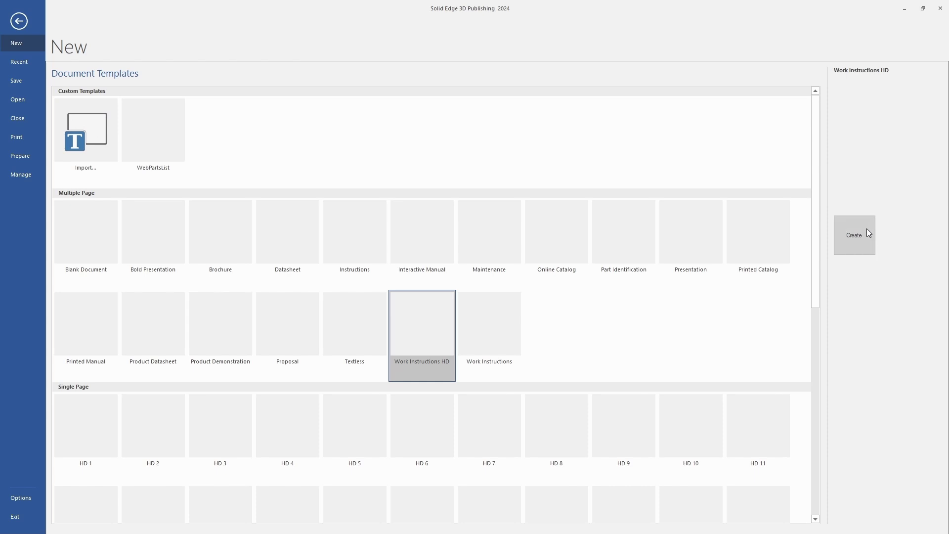
{"action": "left_click", "coordinate": [541, 219]}
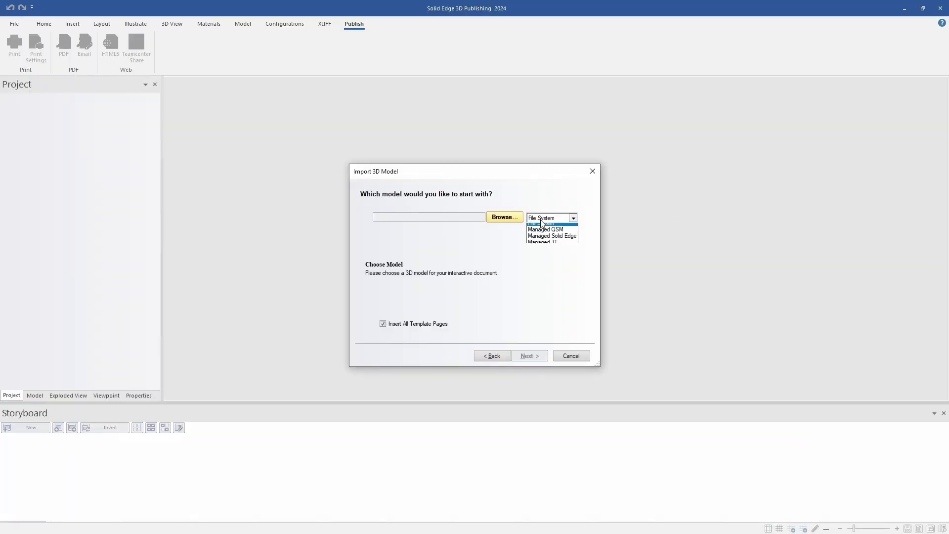
{"action": "left_click", "coordinate": [514, 217]}
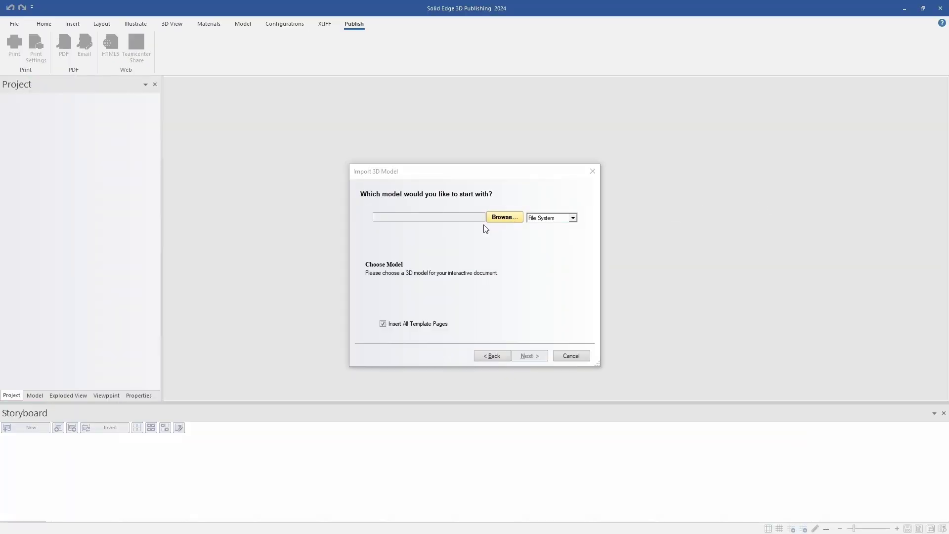
{"action": "double_click", "coordinate": [477, 290]}
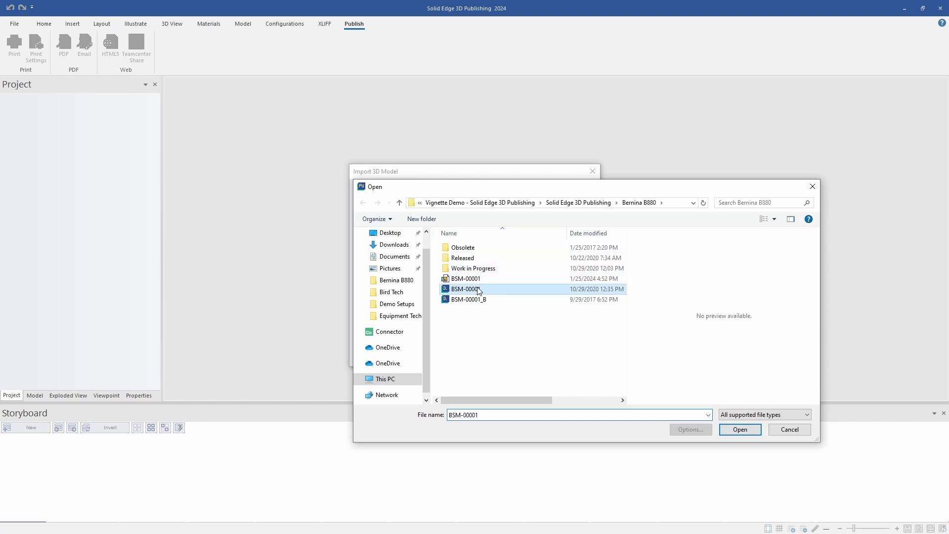
{"action": "left_click", "coordinate": [537, 355]}
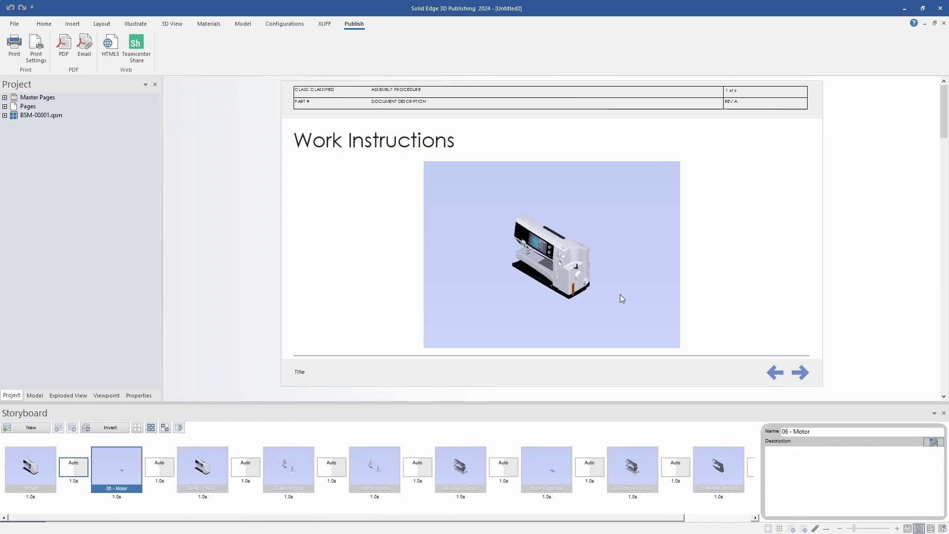
Step: Set the background of the page's 3D view to white
{"action": "left_click", "coordinate": [603, 164]}
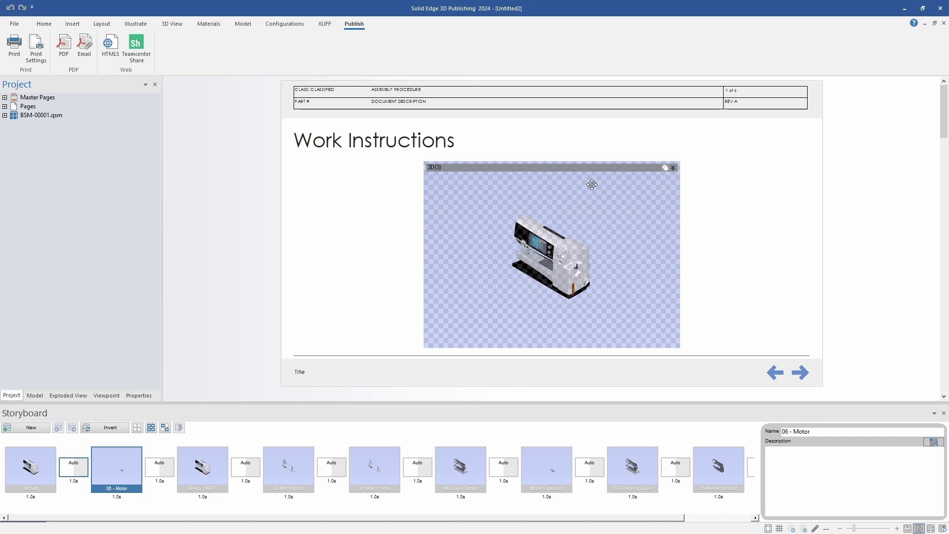
{"action": "left_click", "coordinate": [171, 24]}
{"action": "left_click", "coordinate": [101, 63]}
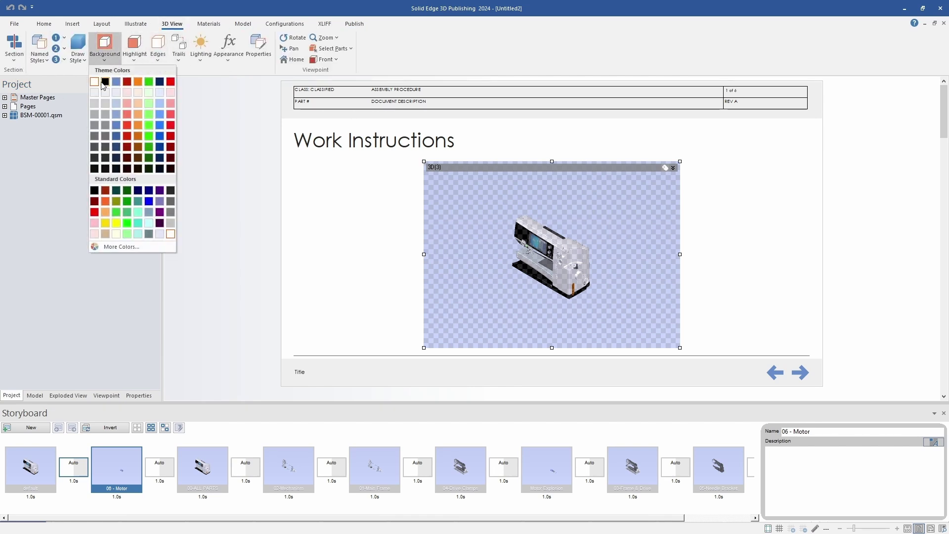
{"action": "left_click", "coordinate": [99, 85]}
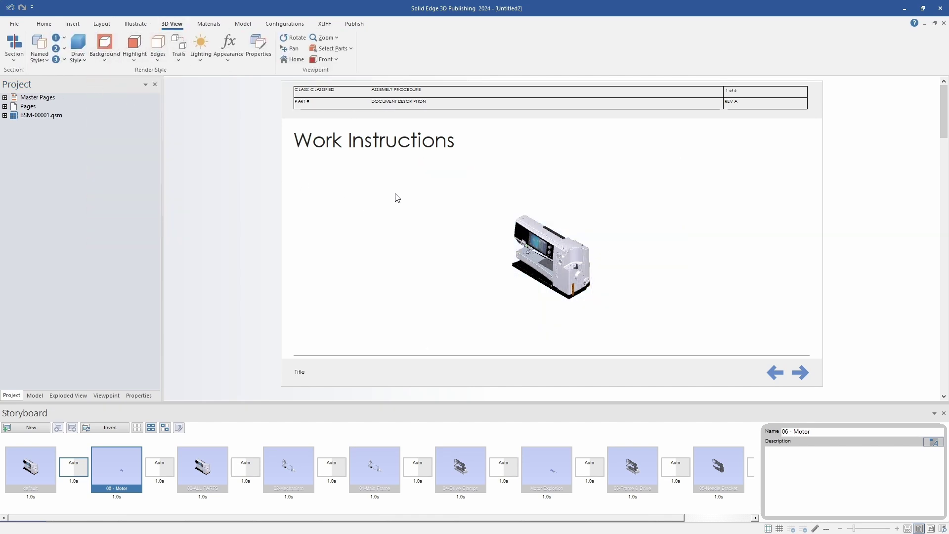
Step: Replace the page title "Work Instructions" with "Motor Removal"
{"action": "left_click", "coordinate": [464, 143]}
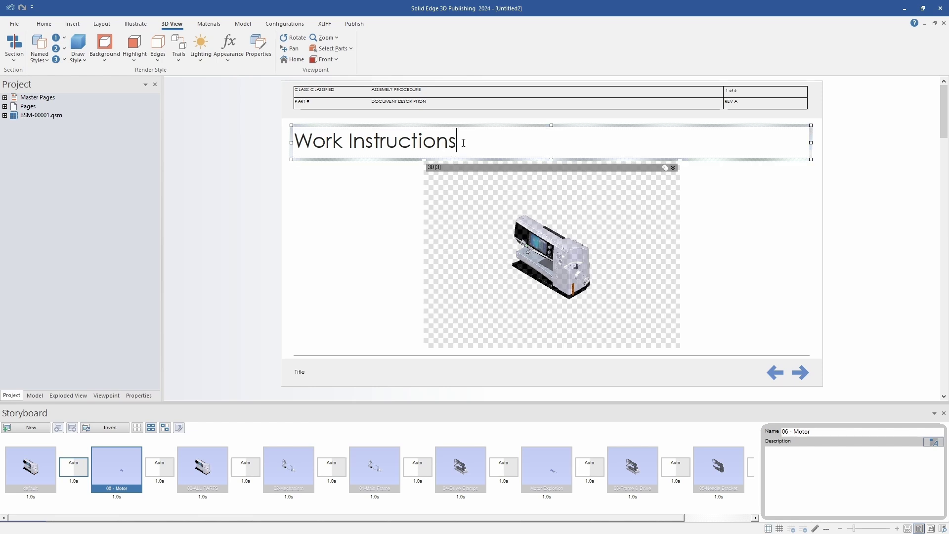
{"action": "left_click_drag", "start_coordinate": [464, 143], "coordinate": [295, 136]}
{"action": "type", "text": "M"}
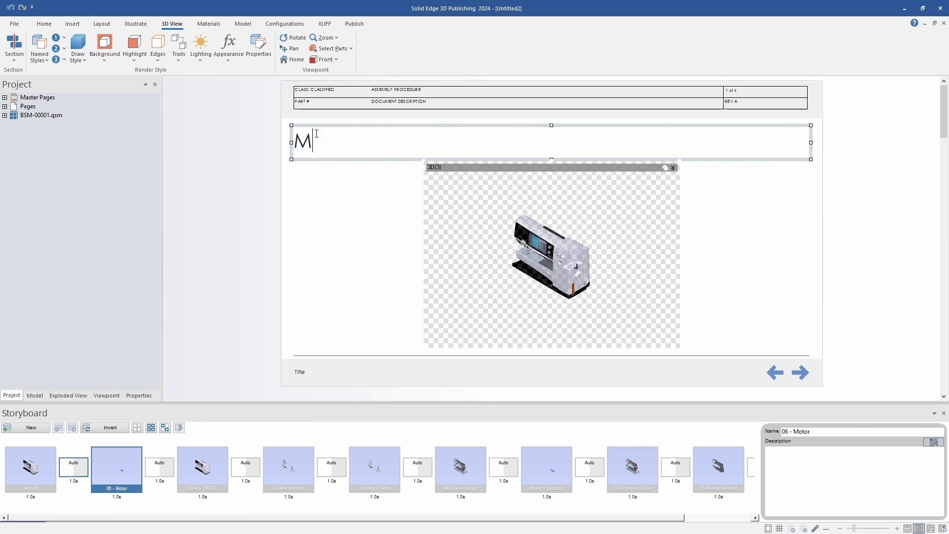
{"action": "type", "text": "otor Removal"}
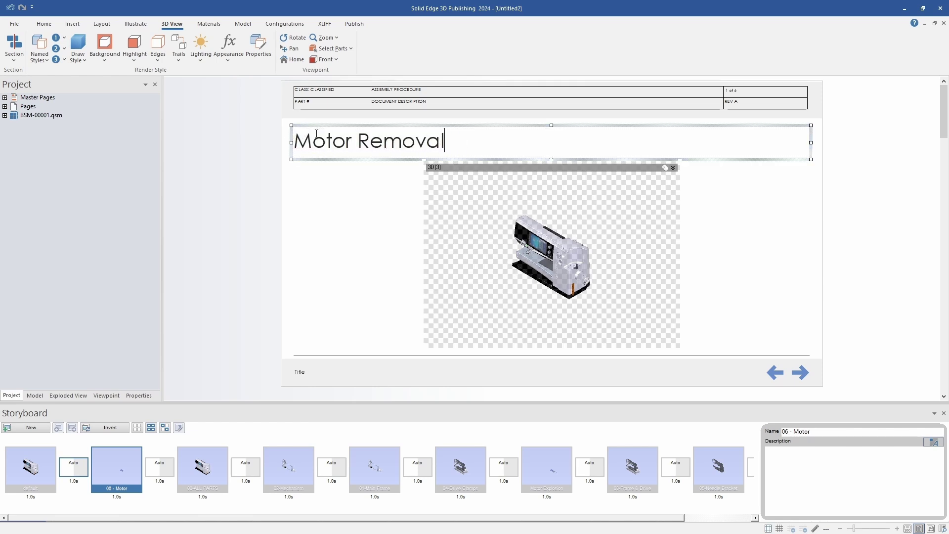
{"action": "left_click", "coordinate": [316, 204]}
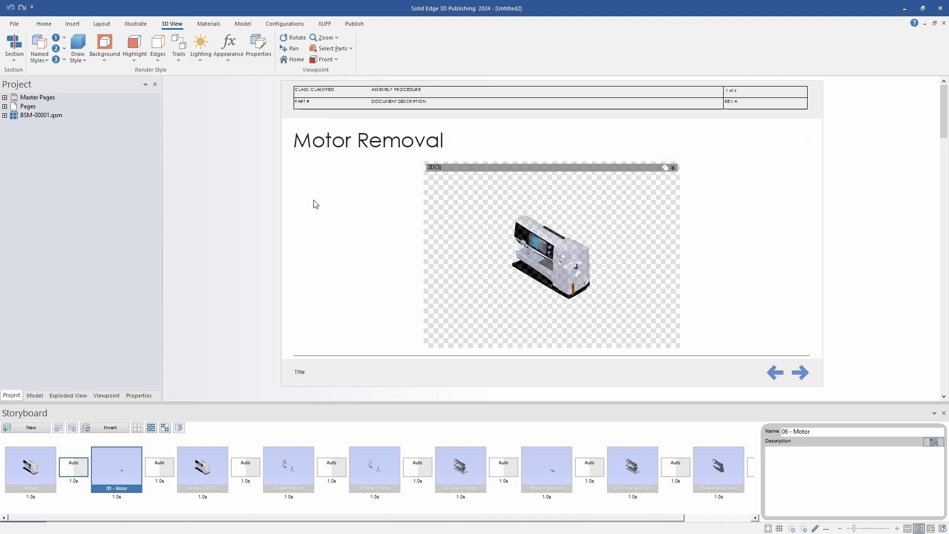
Step: Create a new storyboard named "Cover Page" for the 3D view
{"action": "left_click", "coordinate": [138, 26]}
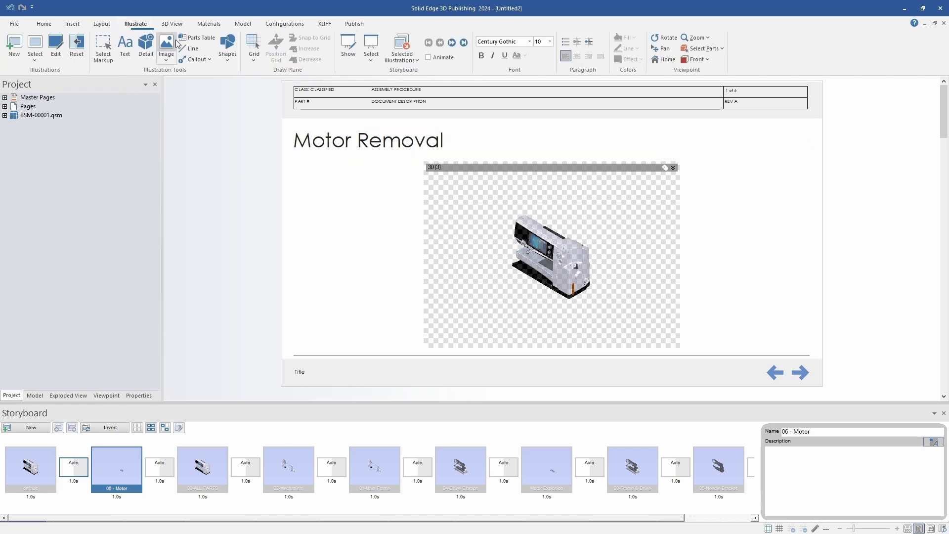
{"action": "left_click", "coordinate": [372, 61]}
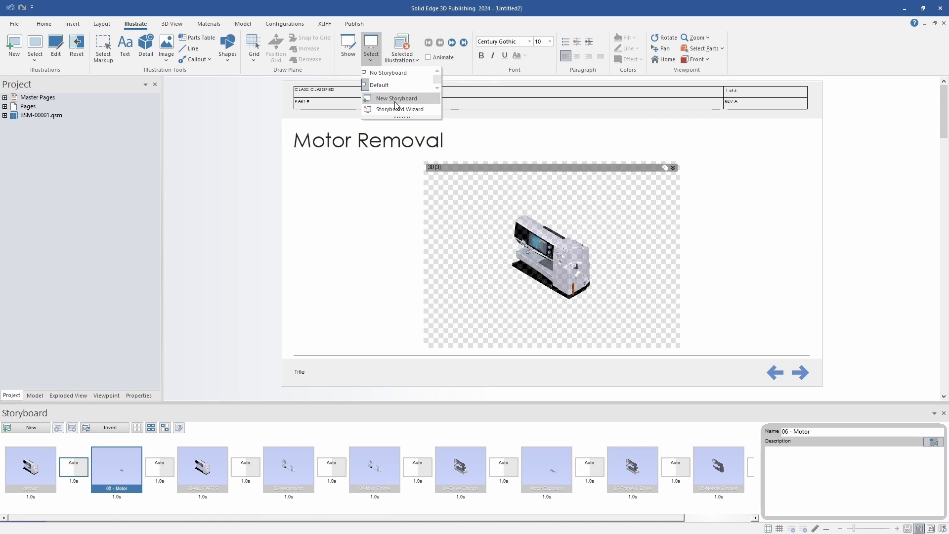
{"action": "left_click", "coordinate": [397, 100]}
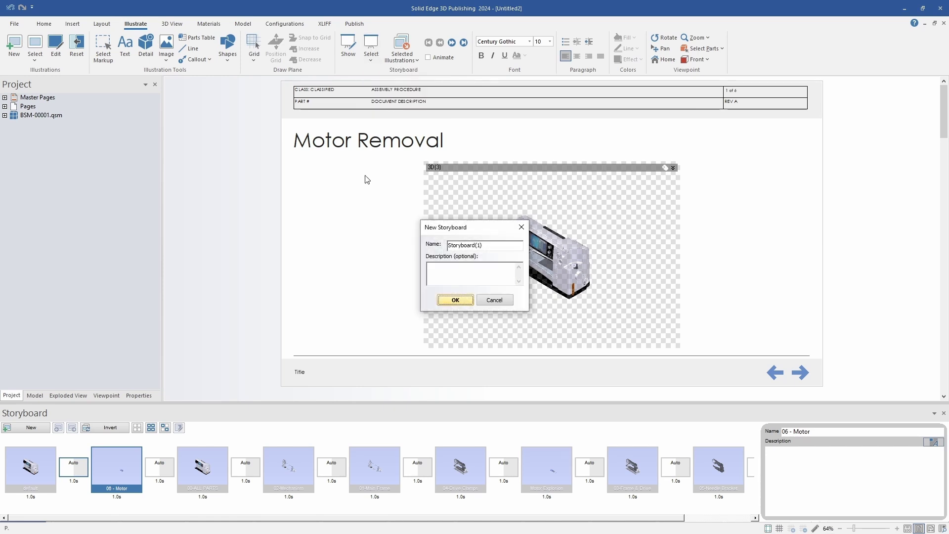
{"action": "left_click_drag", "start_coordinate": [492, 245], "coordinate": [420, 241]}
{"action": "type", "text": "Cover Page"}
{"action": "key", "text": "Return"}
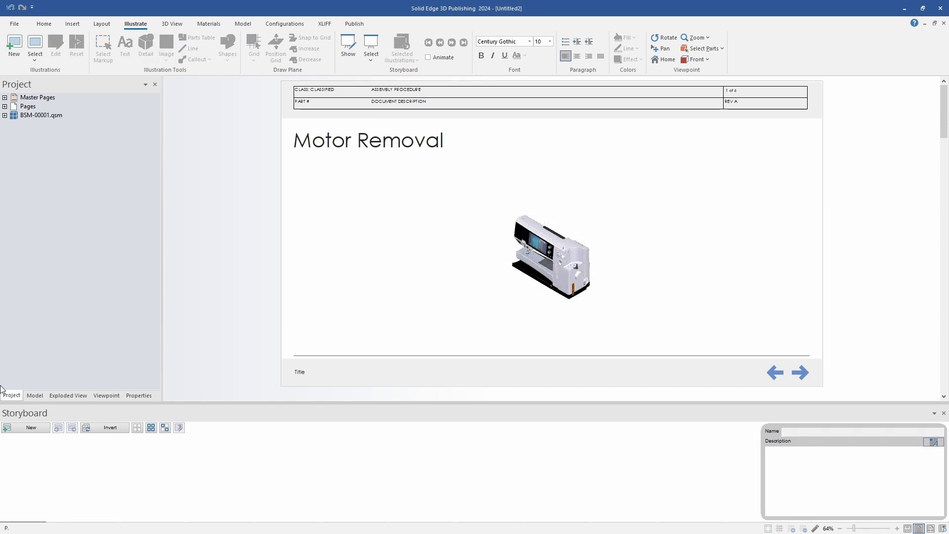
Step: Add an illustration named "Power Off and Unplug" at the end of the storyboard, with markup editing enabled
{"action": "left_click", "coordinate": [27, 428]}
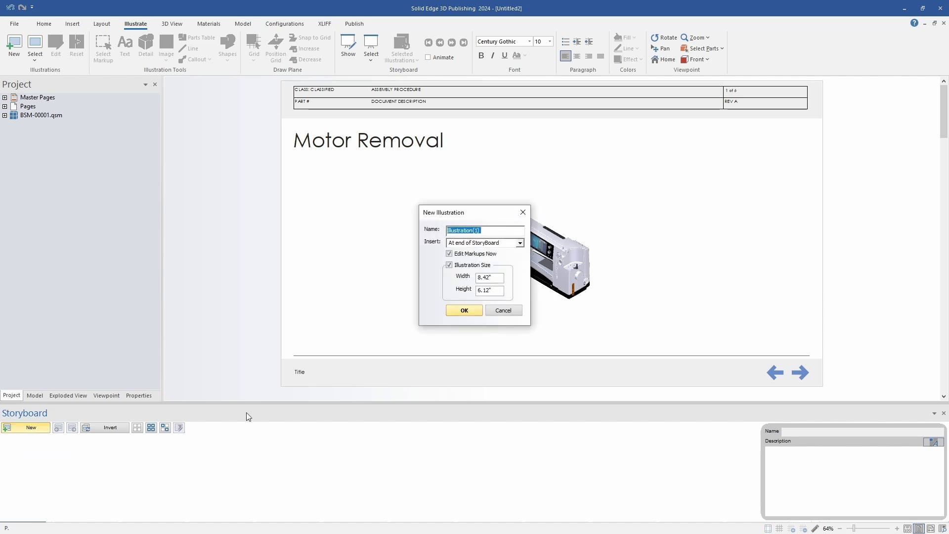
{"action": "type", "text": "Power Off and un"}
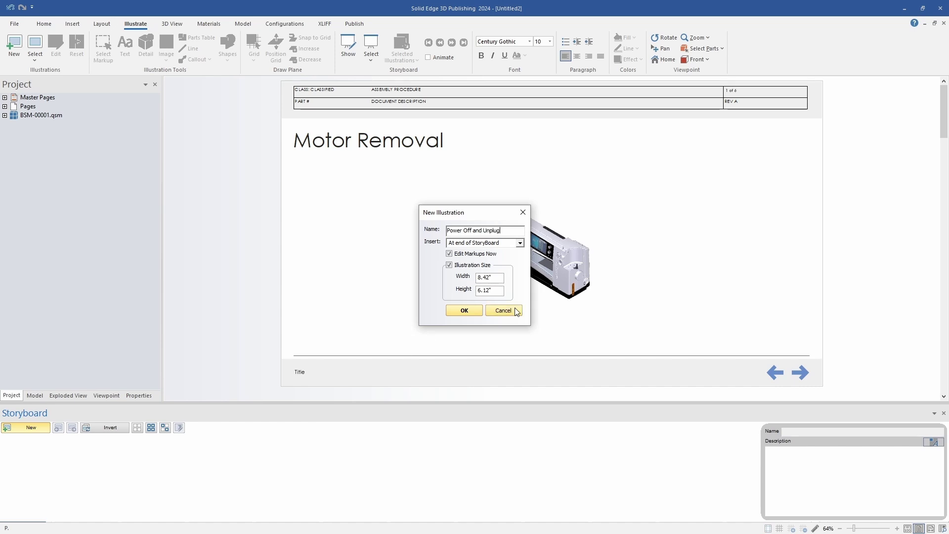
{"action": "left_click", "coordinate": [464, 311]}
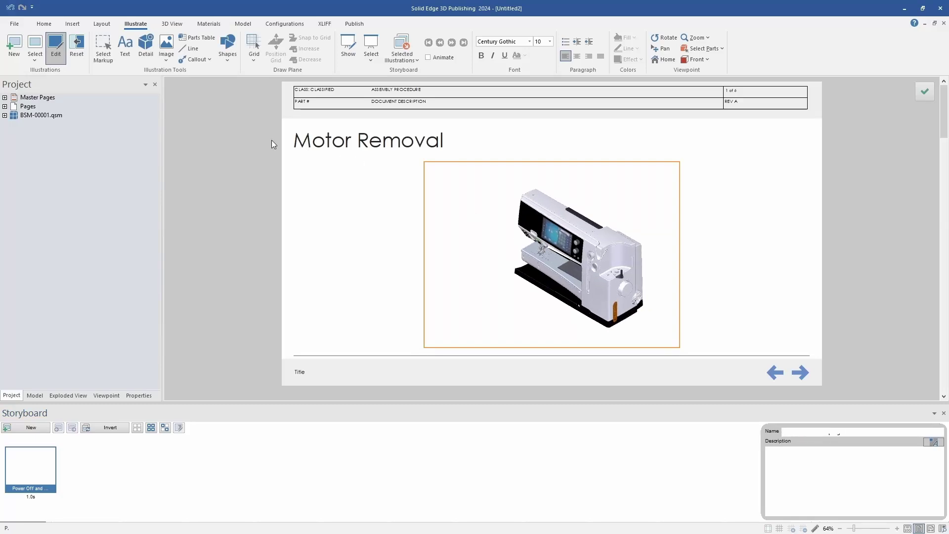
Step: Insert the lightning-bolt warning triangle stock image beside the lower front of the sewing machine and adjust its placement
{"action": "left_click", "coordinate": [166, 50]}
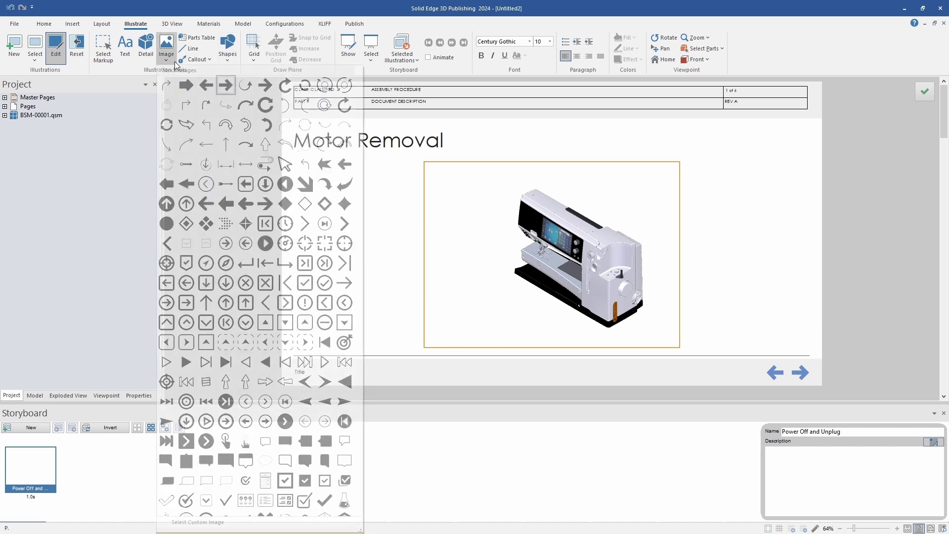
{"action": "left_click_drag", "start_coordinate": [359, 89], "coordinate": [387, 324]}
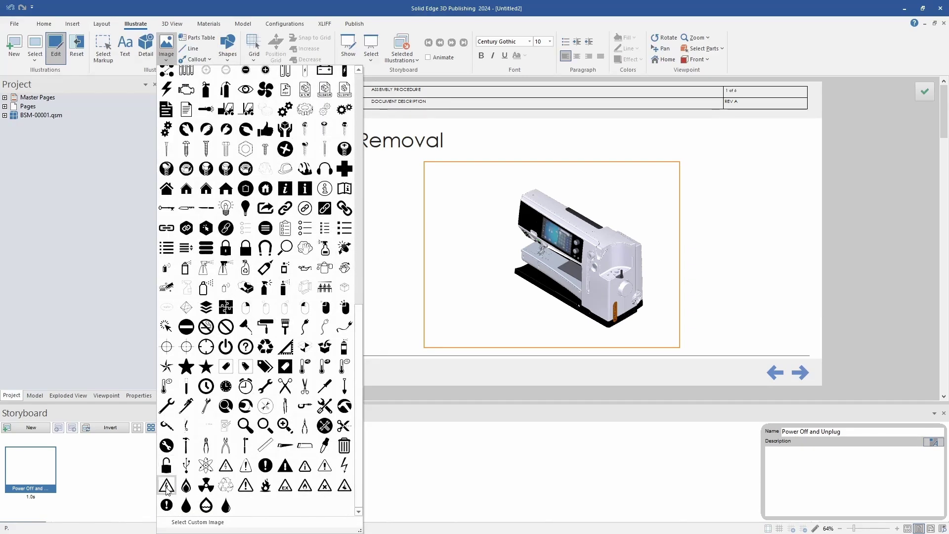
{"action": "left_click", "coordinate": [167, 491]}
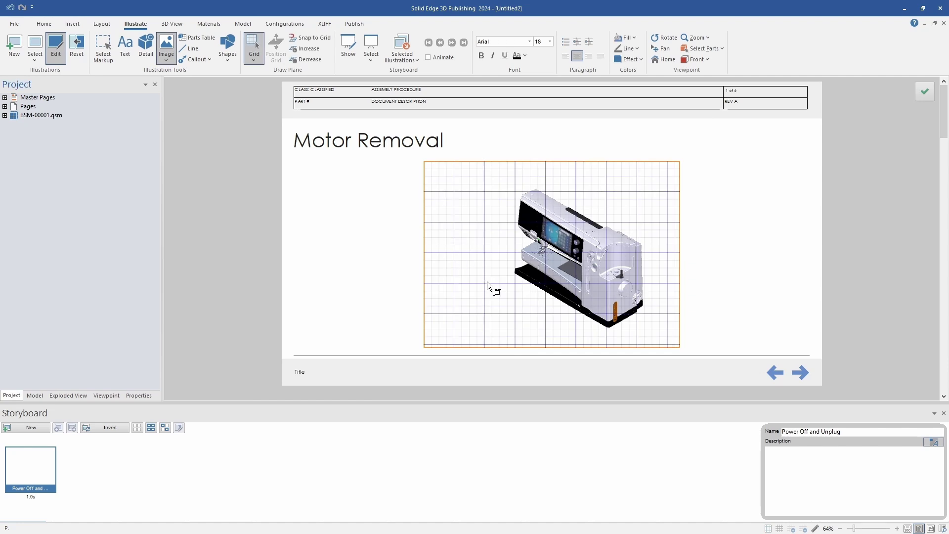
{"action": "left_click", "coordinate": [438, 319]}
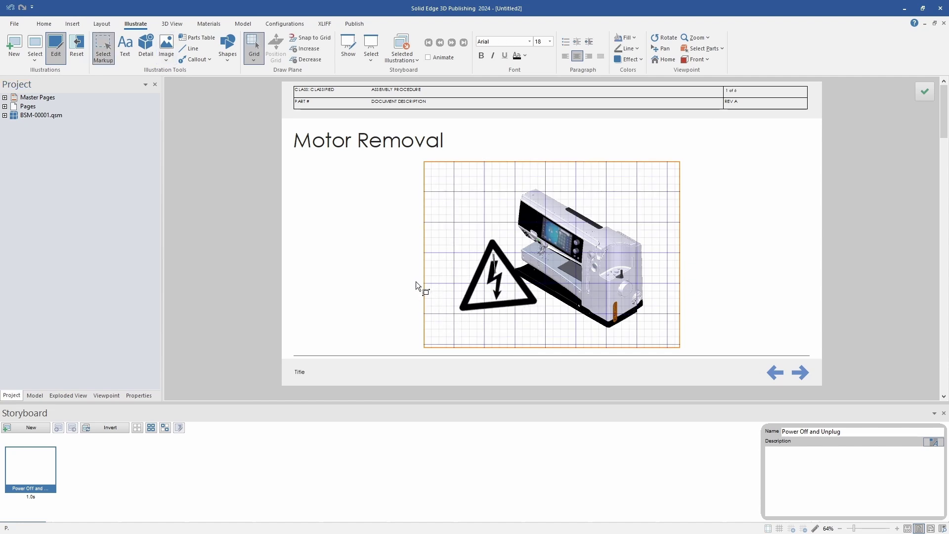
{"action": "left_click_drag", "start_coordinate": [537, 312], "coordinate": [540, 331]}
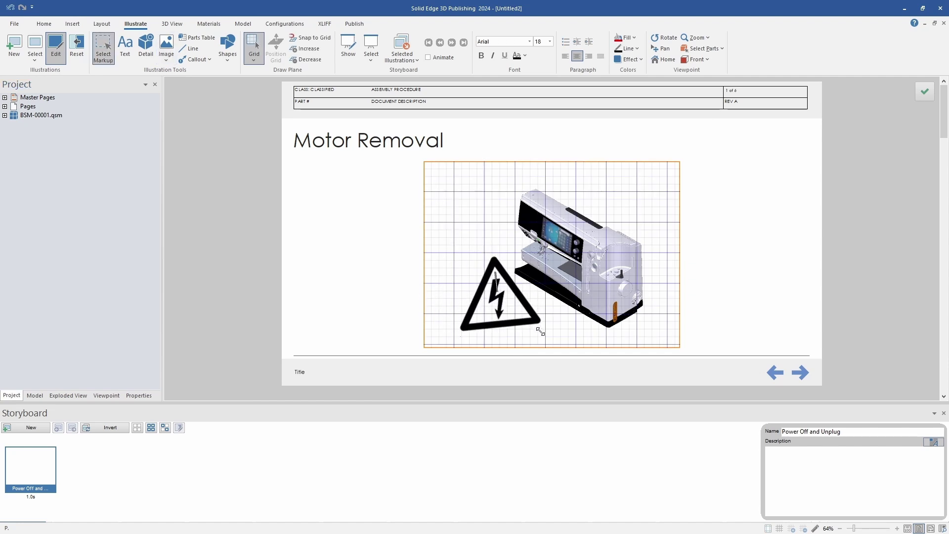
Step: Rotate the warning triangle upright, fill it with red, and finish editing the illustration
{"action": "right_click", "coordinate": [498, 287]}
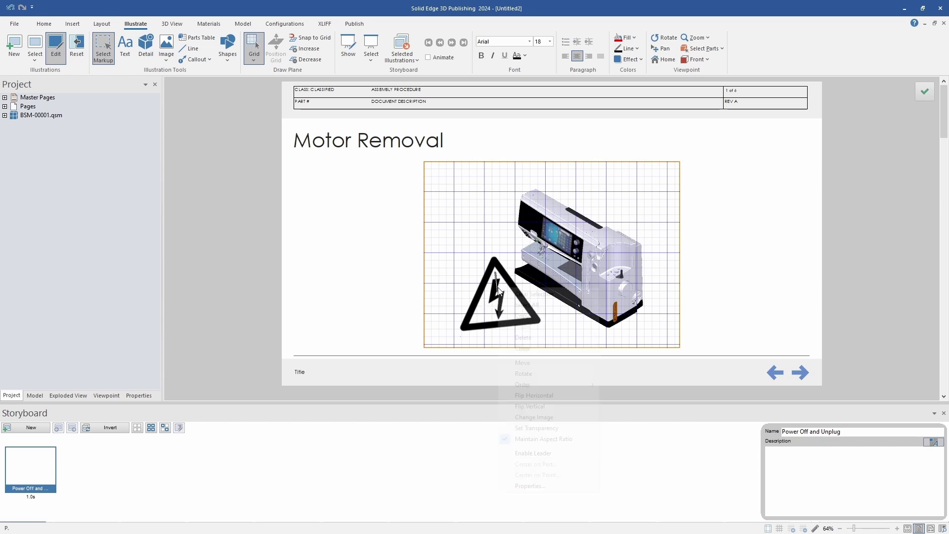
{"action": "left_click", "coordinate": [524, 373]}
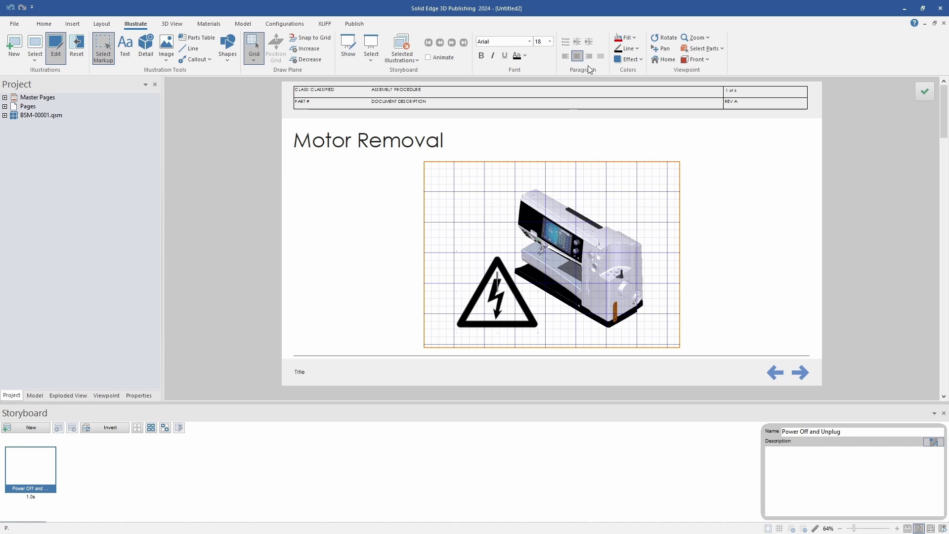
{"action": "left_click", "coordinate": [624, 38]}
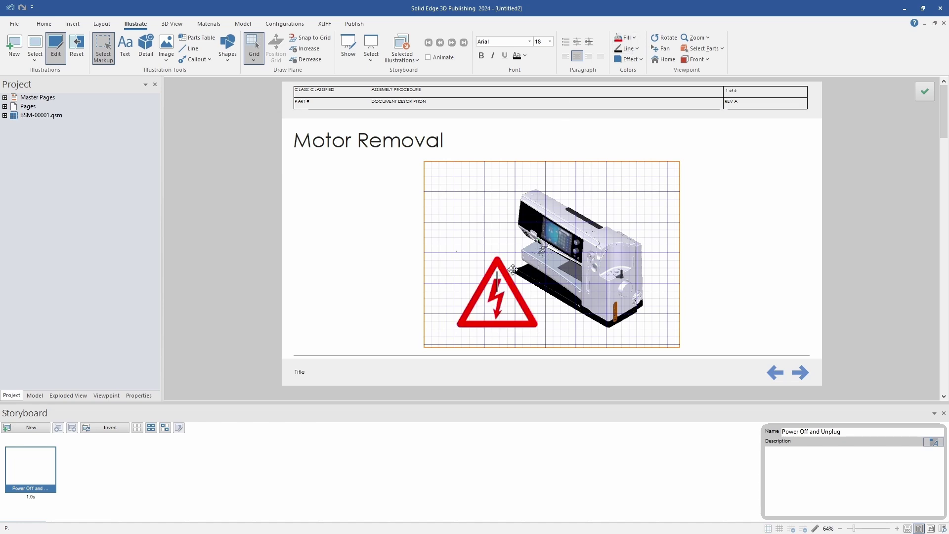
{"action": "left_click_drag", "start_coordinate": [501, 286], "coordinate": [502, 288]}
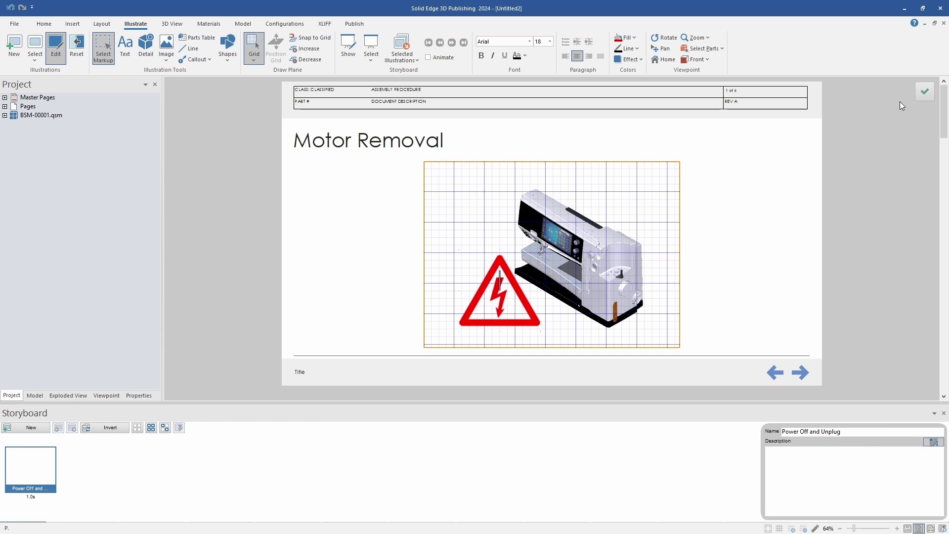
{"action": "left_click", "coordinate": [730, 233]}
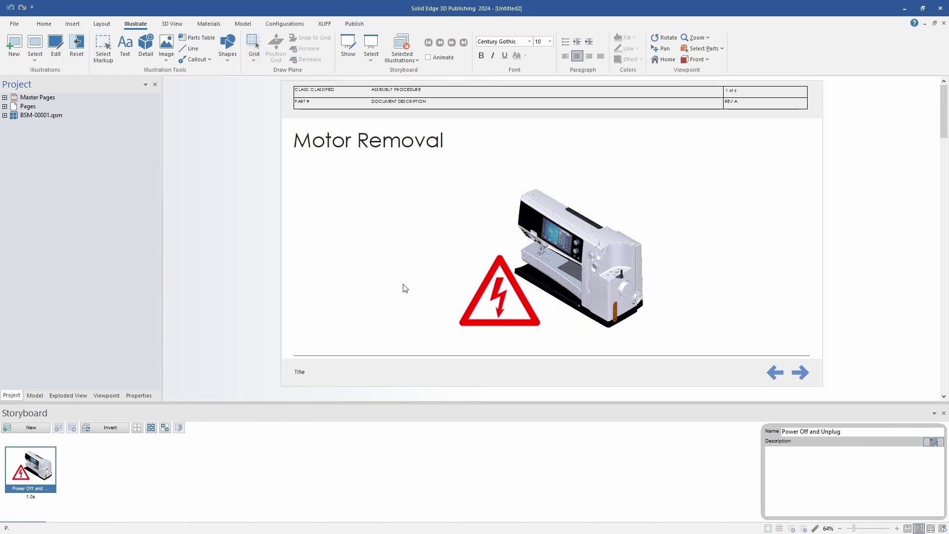
Step: Add a second illustration named "Remove Back Cover" at the end of the storyboard, with markup editing enabled
{"action": "left_click", "coordinate": [44, 430]}
{"action": "type", "text": "Remove Back Cover"}
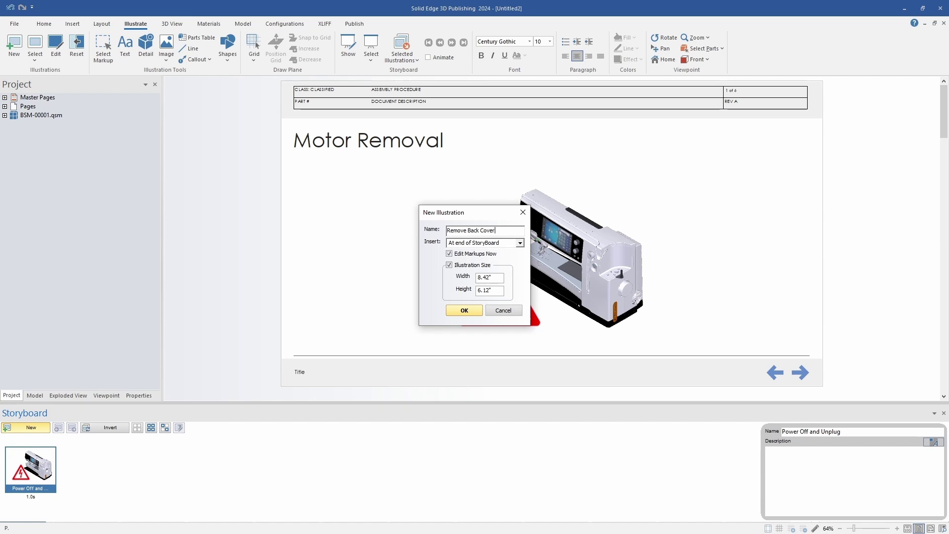
{"action": "key", "text": "Return"}
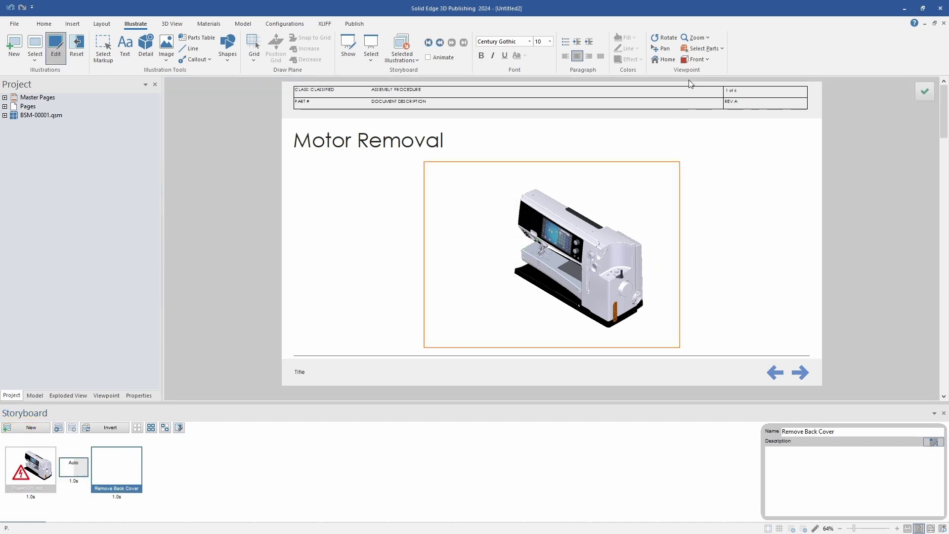
Step: Orient the sewing machine to an Isometric 30 view from behind and select its back cover
{"action": "left_click", "coordinate": [708, 60]}
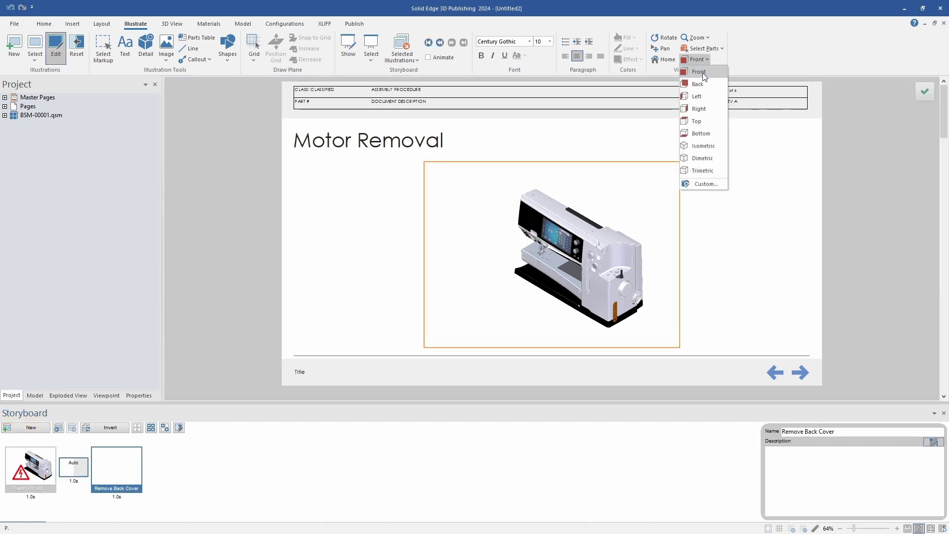
{"action": "left_click", "coordinate": [703, 183]}
{"action": "left_click", "coordinate": [41, 180]}
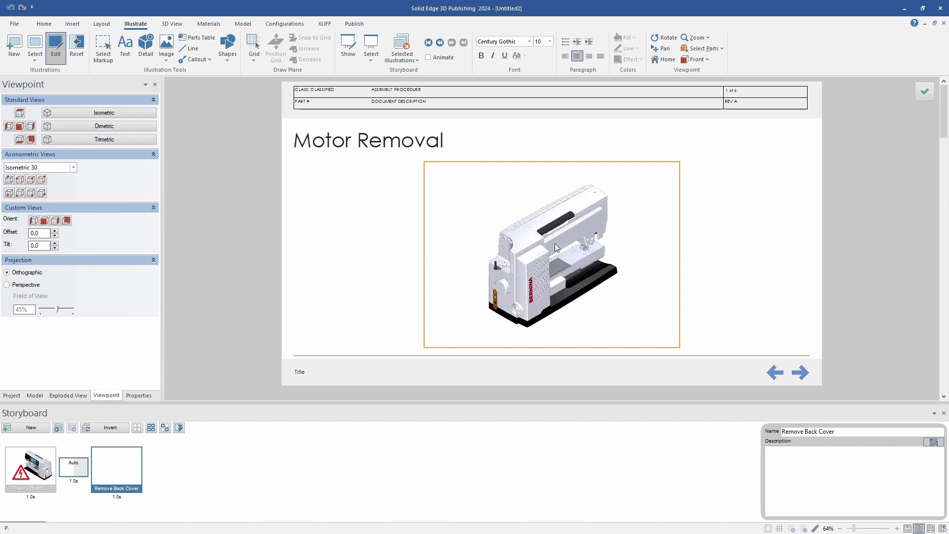
{"action": "left_click", "coordinate": [556, 242]}
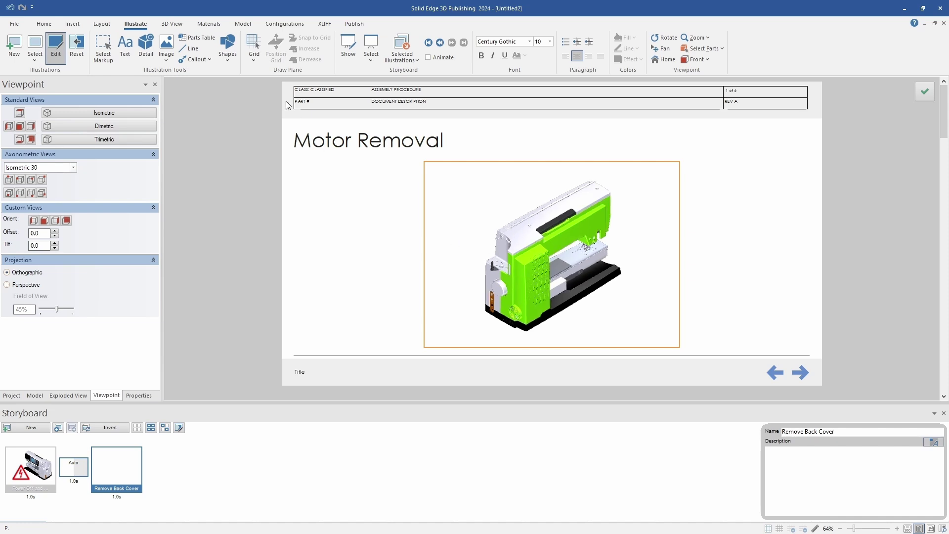
Step: Show the drawing-plane grid, place an arrow stock image on it pointing away from the back cover, and finish editing the illustration
{"action": "left_click", "coordinate": [256, 61]}
{"action": "left_click", "coordinate": [267, 84]}
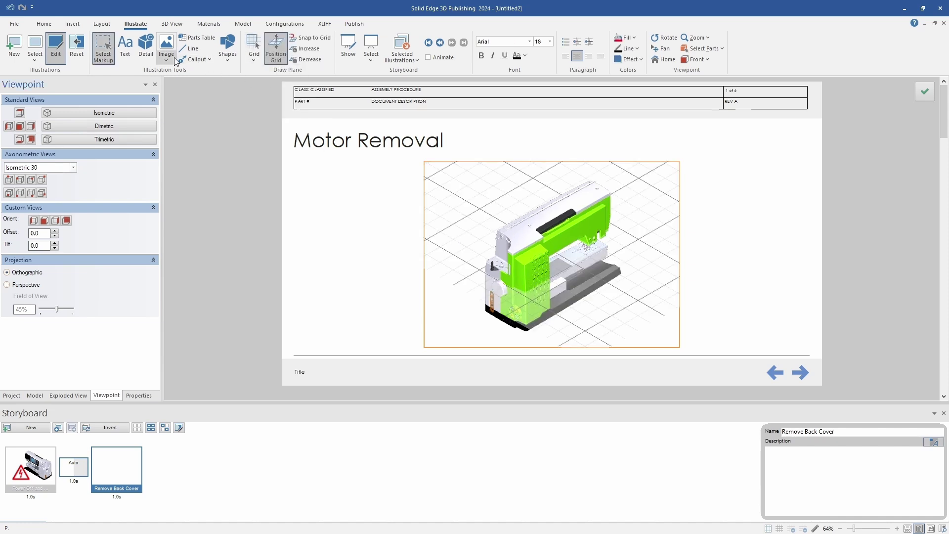
{"action": "left_click", "coordinate": [233, 59]}
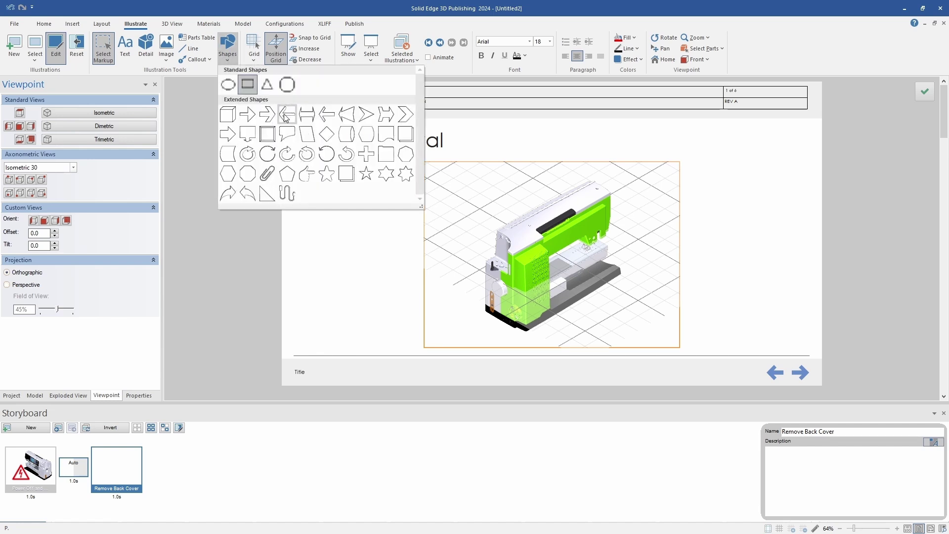
{"action": "left_click", "coordinate": [168, 52]}
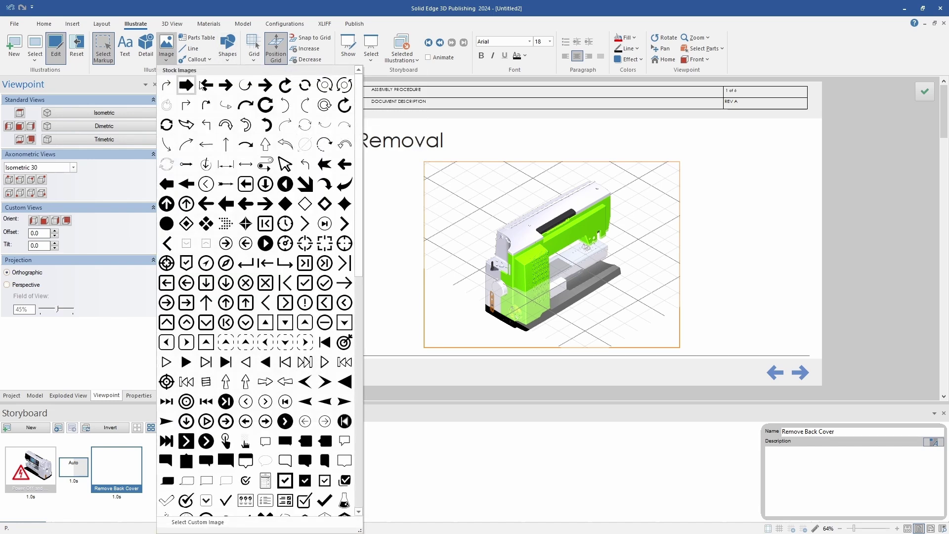
{"action": "left_click", "coordinate": [226, 86]}
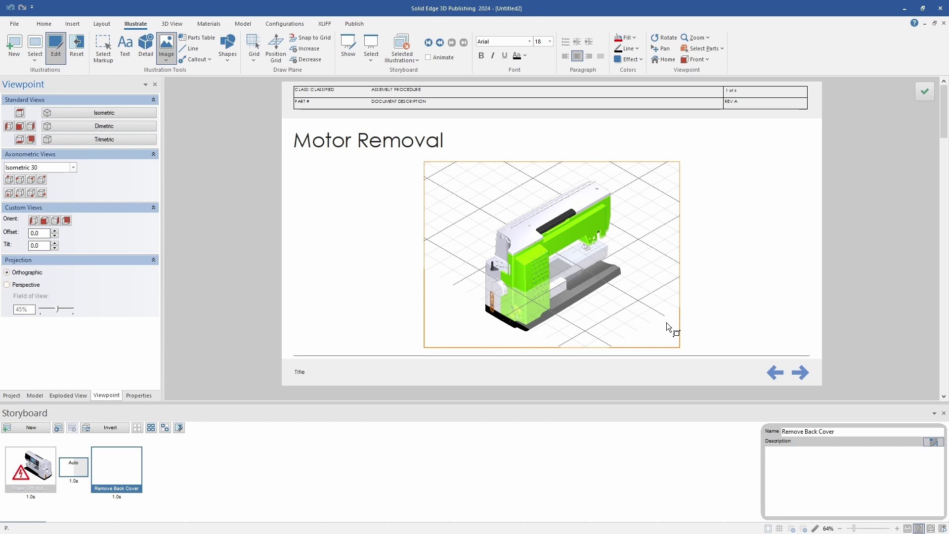
{"action": "left_click", "coordinate": [630, 295]}
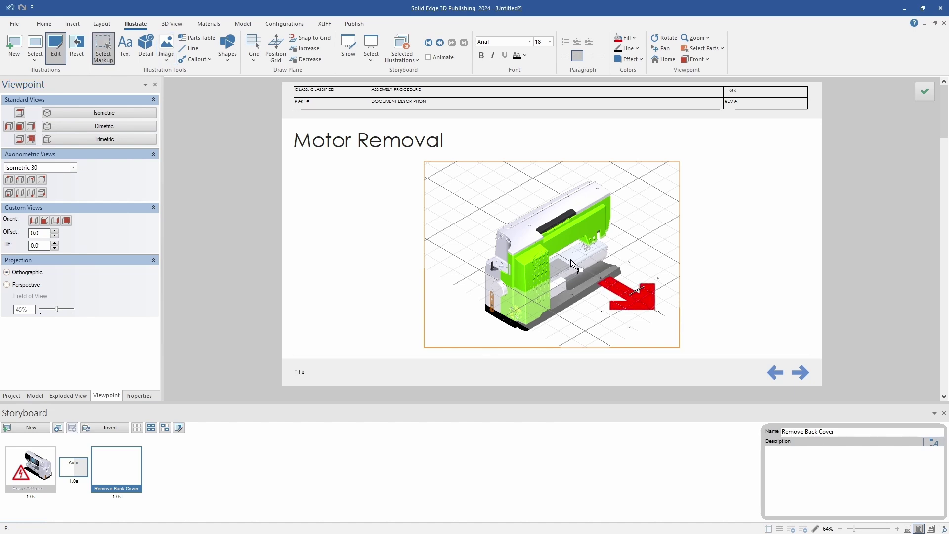
{"action": "left_click_drag", "start_coordinate": [635, 292], "coordinate": [620, 285]}
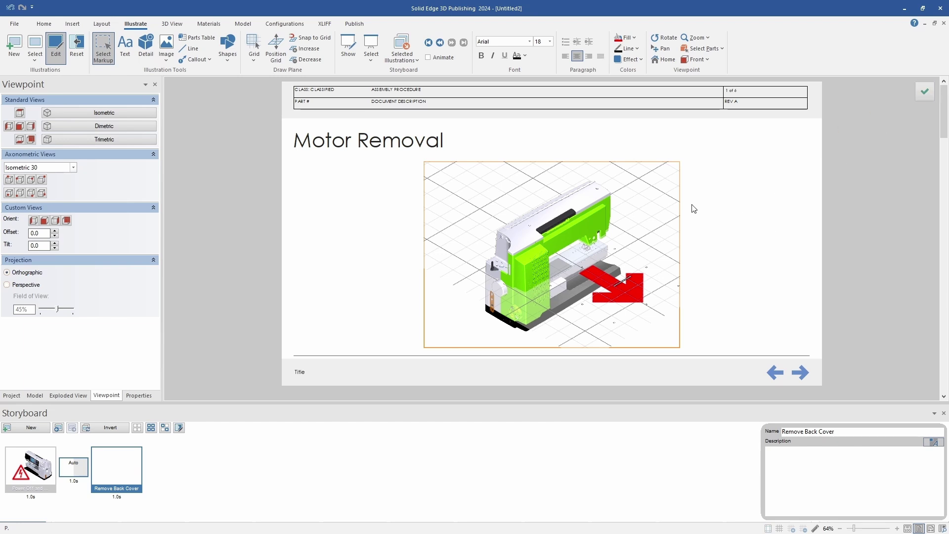
{"action": "left_click", "coordinate": [717, 235]}
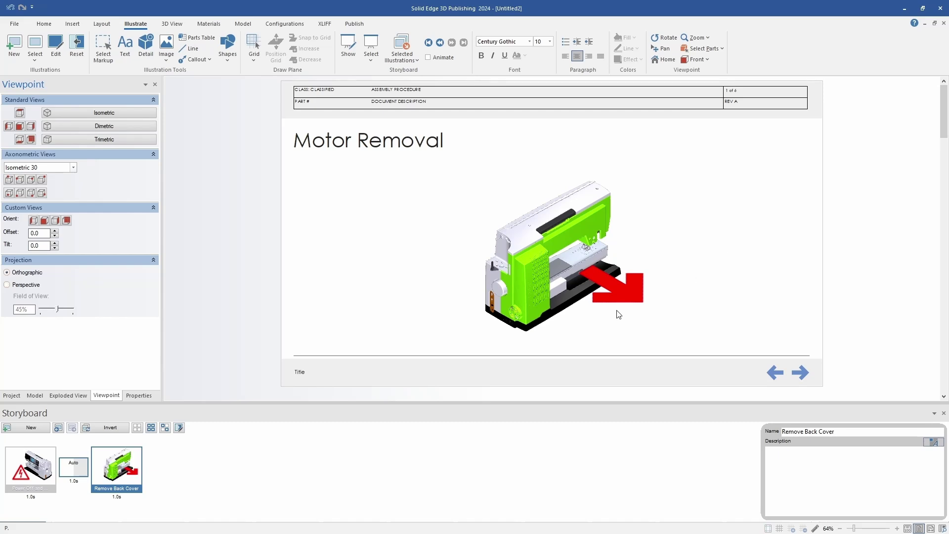
Step: Insert an illustration table beside the 3D view on the Motor Removal page and link it to view 3D(3)
{"action": "left_click", "coordinate": [17, 466]}
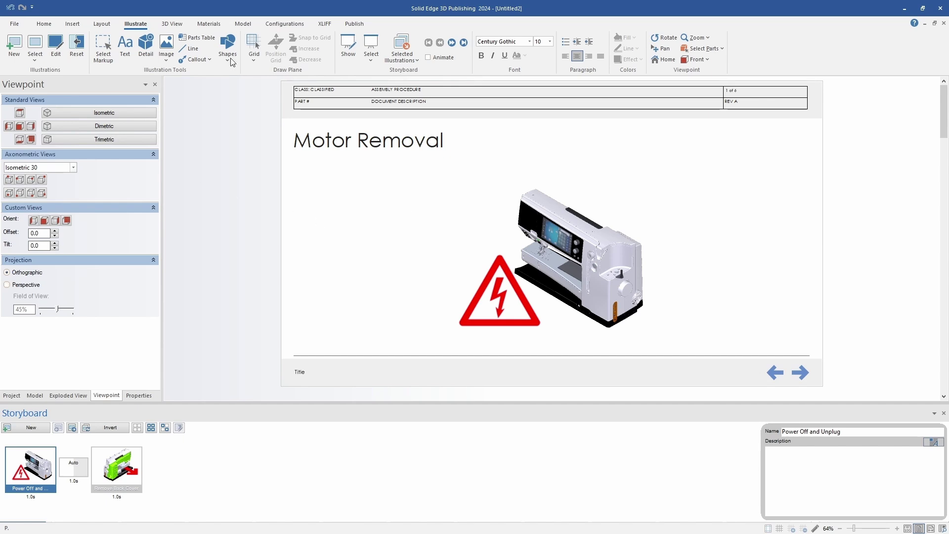
{"action": "left_click", "coordinate": [72, 23]}
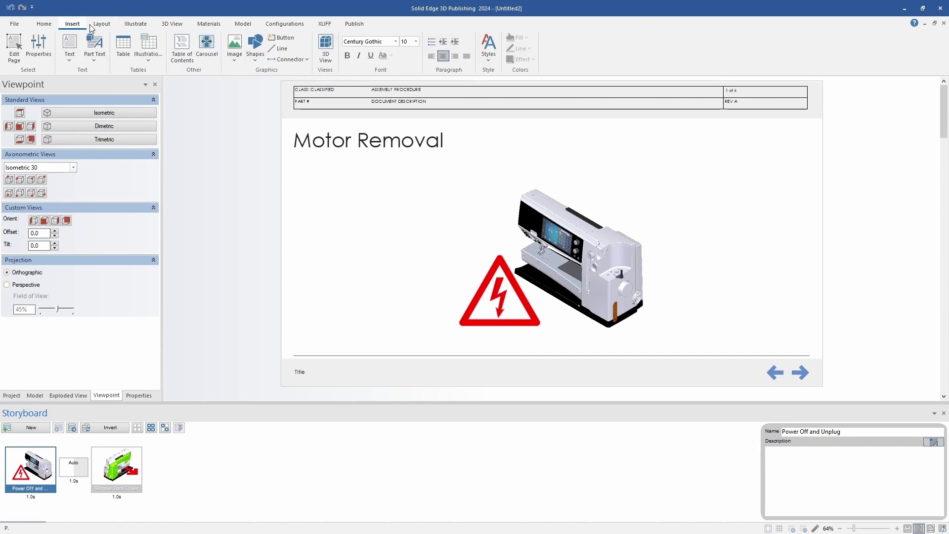
{"action": "left_click", "coordinate": [148, 58]}
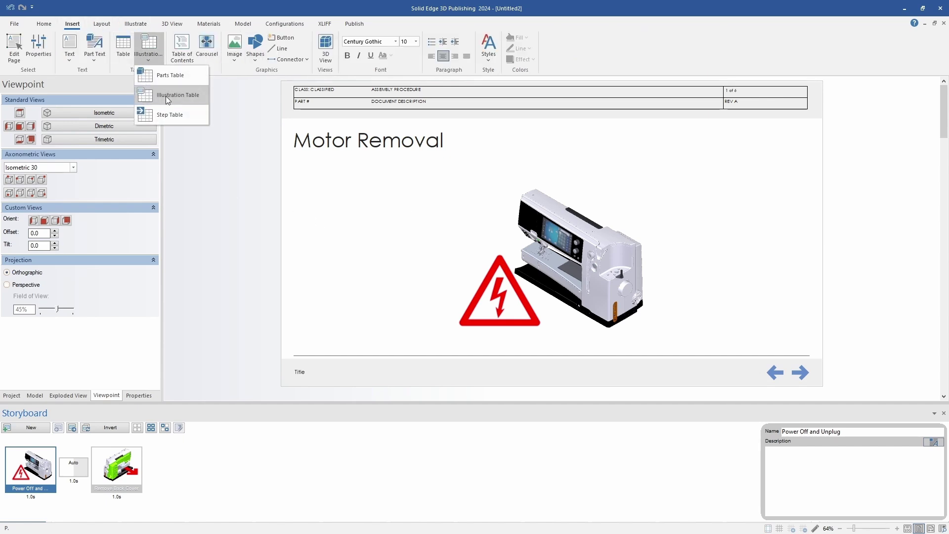
{"action": "left_click", "coordinate": [189, 106]}
{"action": "left_click_drag", "start_coordinate": [690, 163], "coordinate": [814, 195]}
{"action": "left_click", "coordinate": [488, 268]}
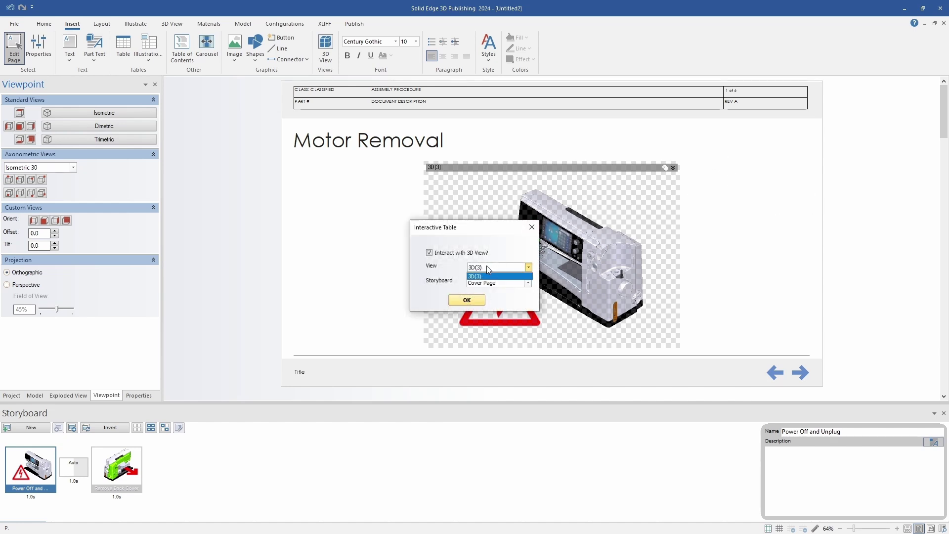
{"action": "left_click", "coordinate": [488, 275]}
{"action": "left_click", "coordinate": [489, 283]}
{"action": "left_click", "coordinate": [489, 285]}
{"action": "left_click", "coordinate": [467, 300]}
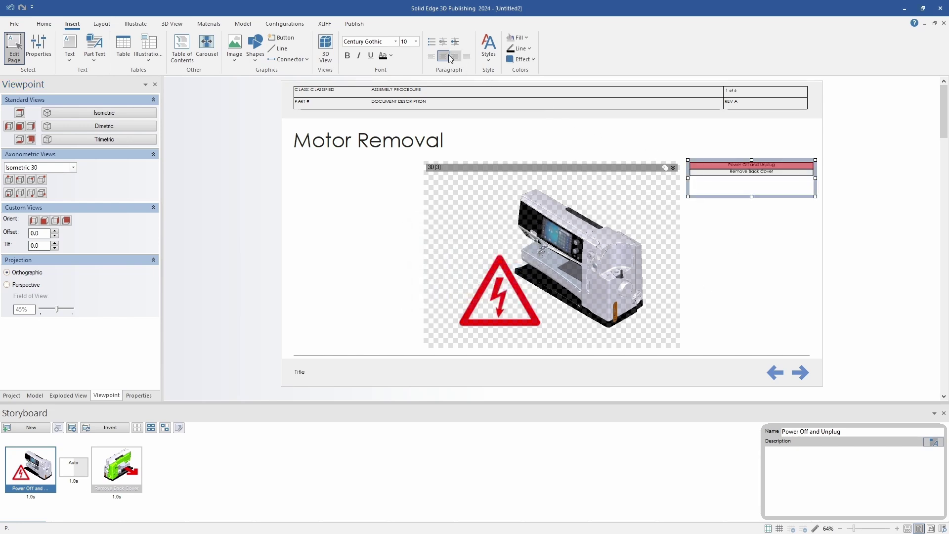
Step: Set the illustration table's text size to 16 and test its Remove Back Cover and Power Off and Unplug rows
{"action": "left_click", "coordinate": [417, 42]}
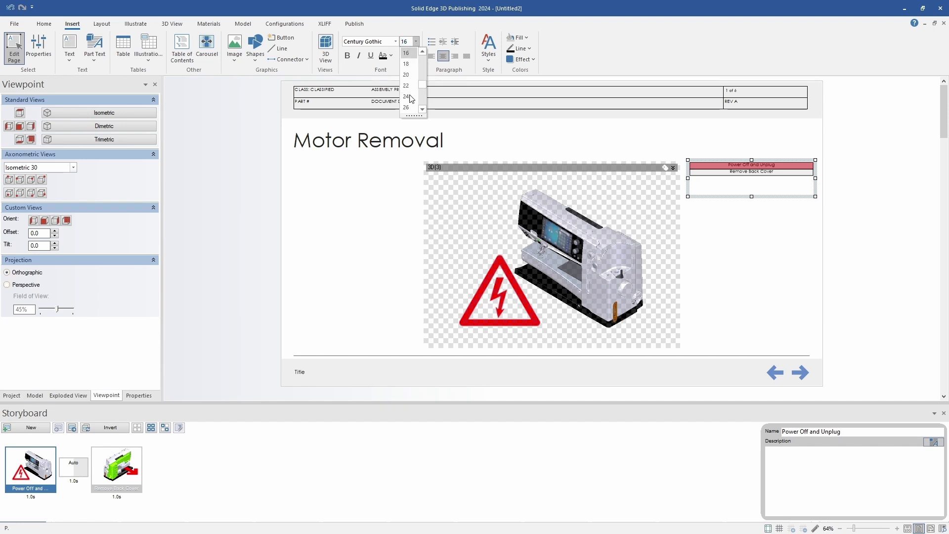
{"action": "left_click", "coordinate": [406, 96]}
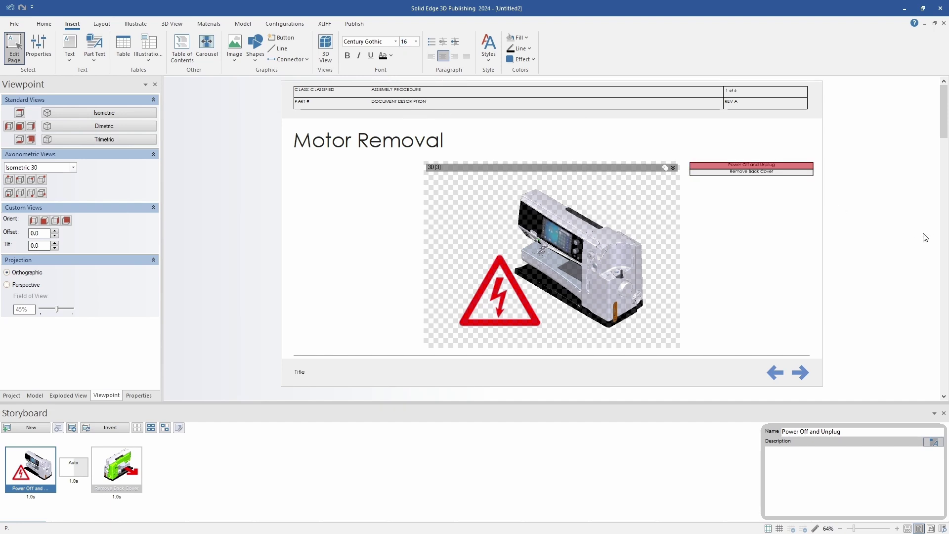
{"action": "left_click", "coordinate": [771, 231]}
{"action": "left_click", "coordinate": [750, 178]}
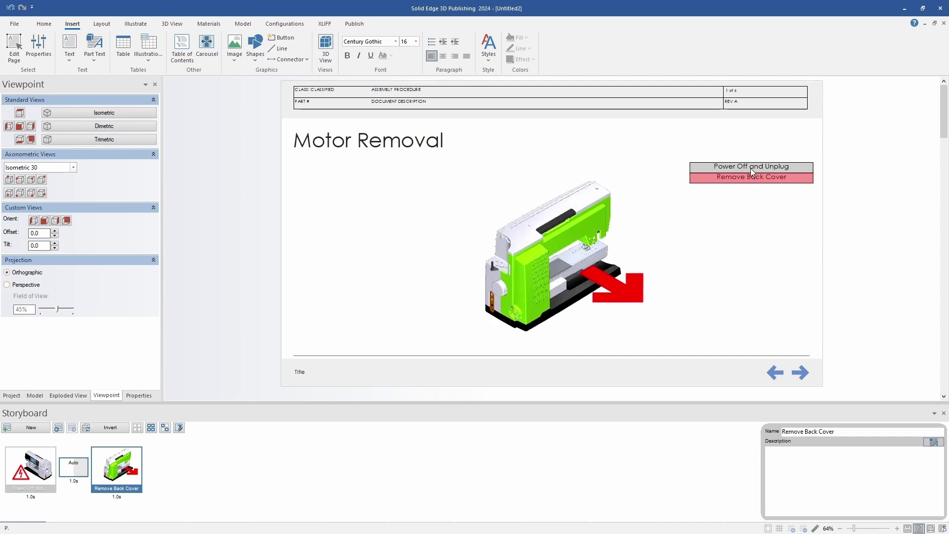
{"action": "left_click", "coordinate": [749, 168]}
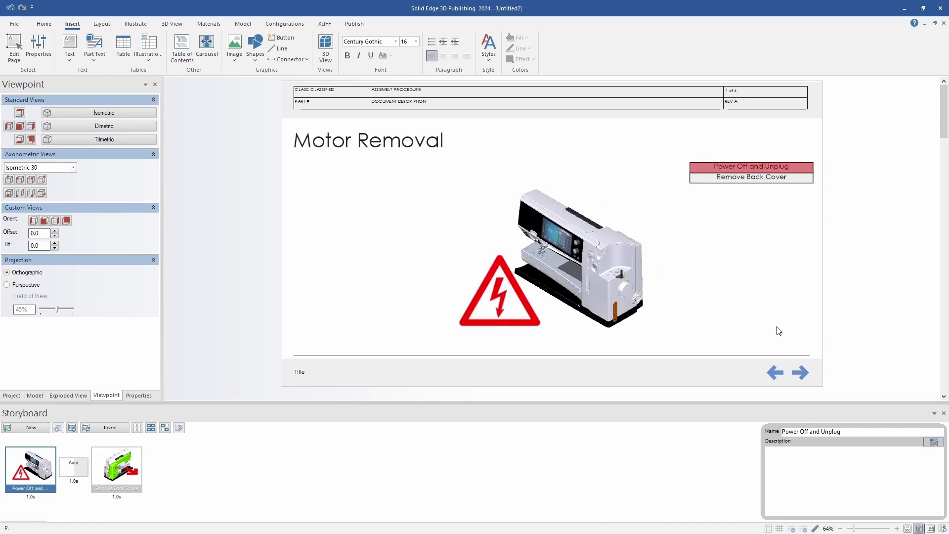
Step: Go to the Instructions page and change the background of its 3D view to plain white
{"action": "left_click", "coordinate": [807, 374]}
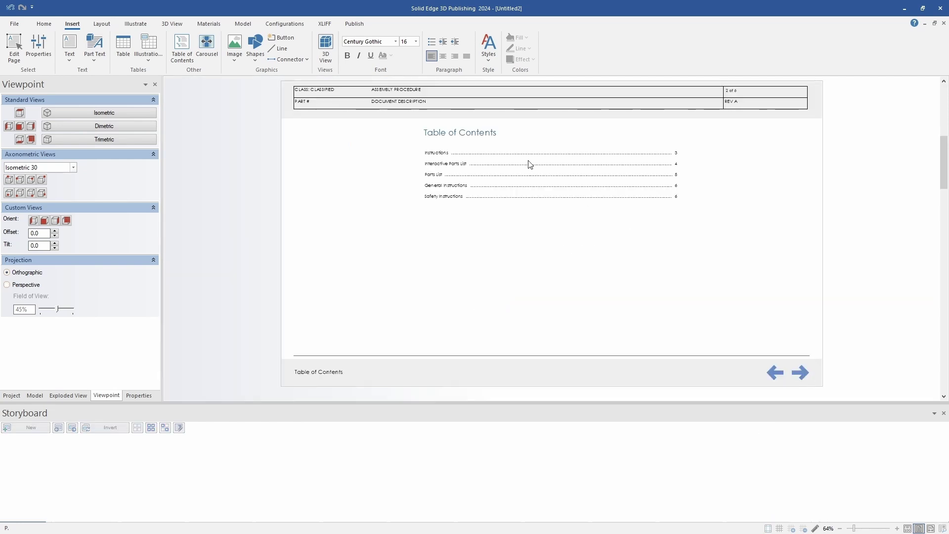
{"action": "left_click", "coordinate": [796, 374]}
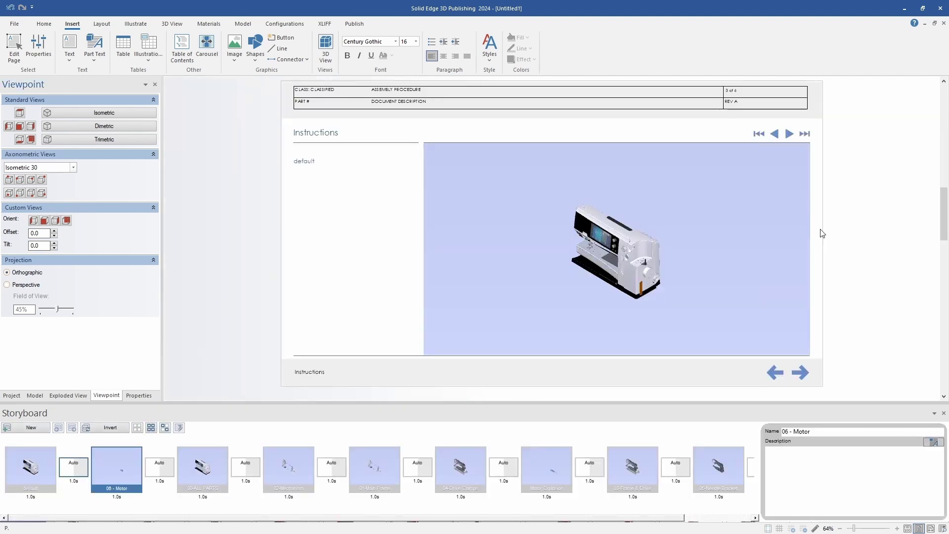
{"action": "left_click", "coordinate": [719, 212]}
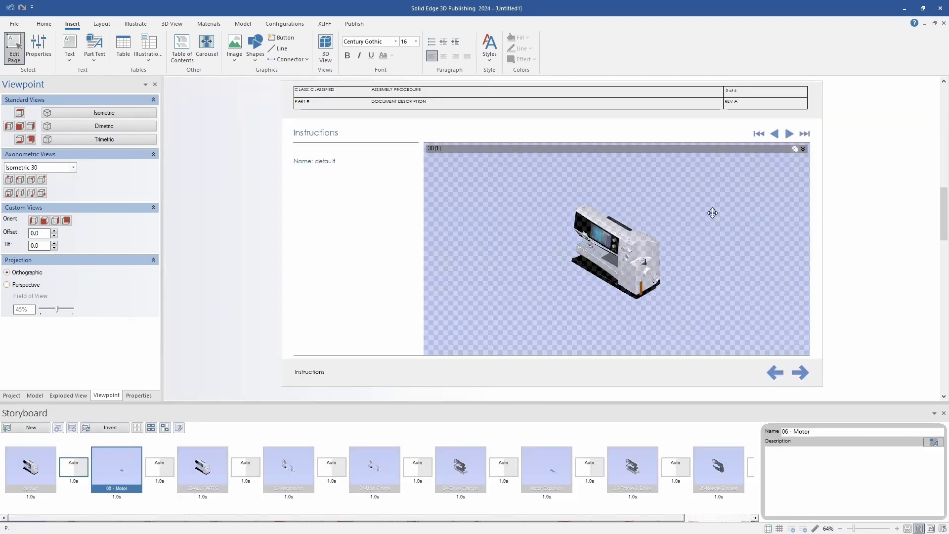
{"action": "left_click", "coordinate": [171, 24]}
{"action": "left_click", "coordinate": [104, 47]}
{"action": "left_click", "coordinate": [96, 89]}
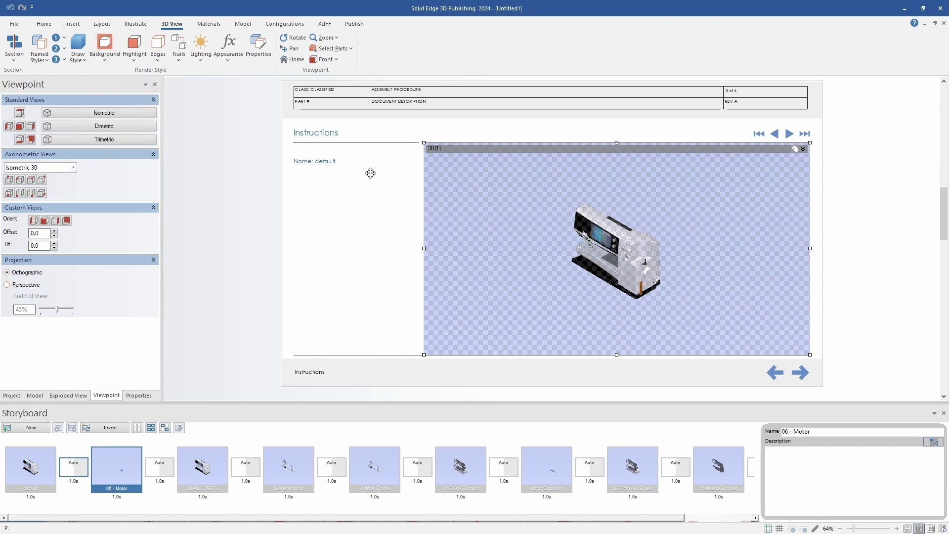
{"action": "left_click", "coordinate": [508, 133]}
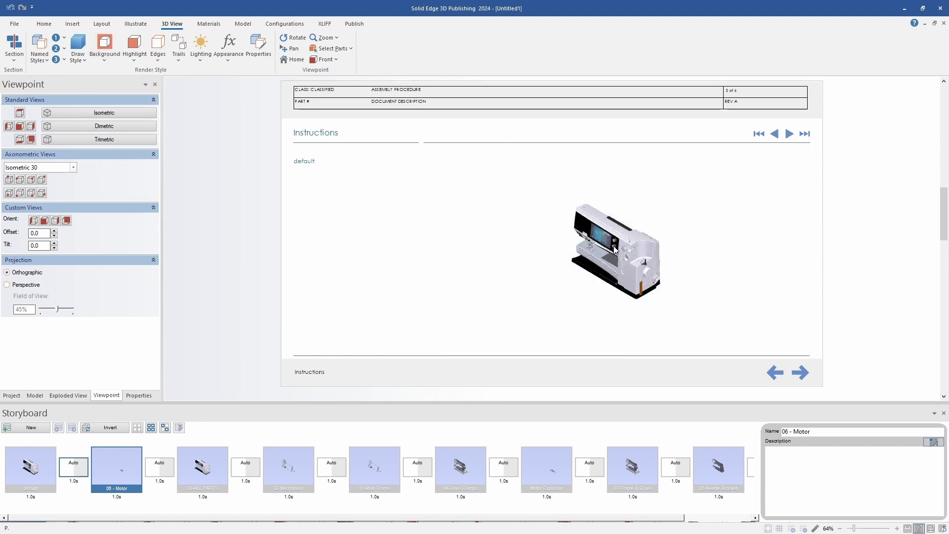
Step: Create a new exploded view named "Motor Removal" for the machine on the Instructions page
{"action": "scroll", "coordinate": [614, 250], "scroll_direction": "up", "scroll_amount": 5}
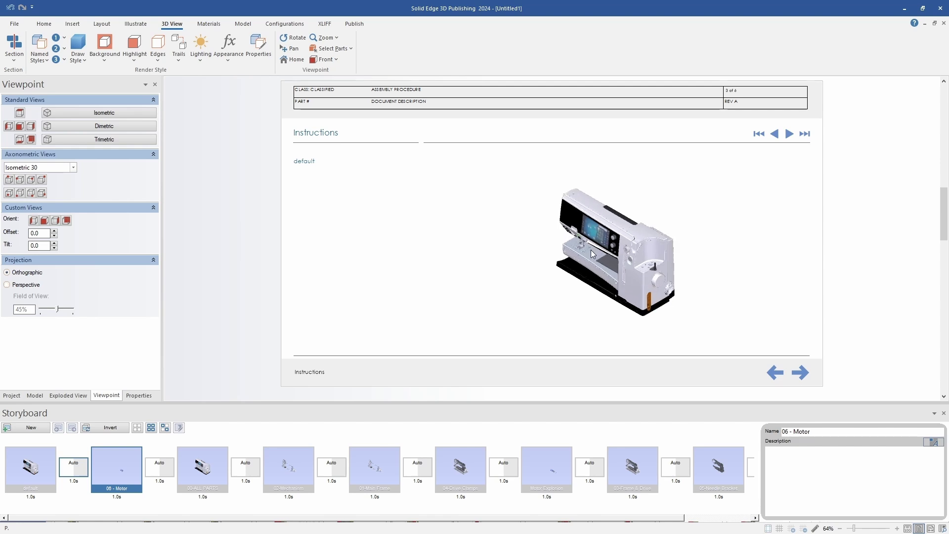
{"action": "scroll", "coordinate": [582, 251], "scroll_direction": "up", "scroll_amount": 2}
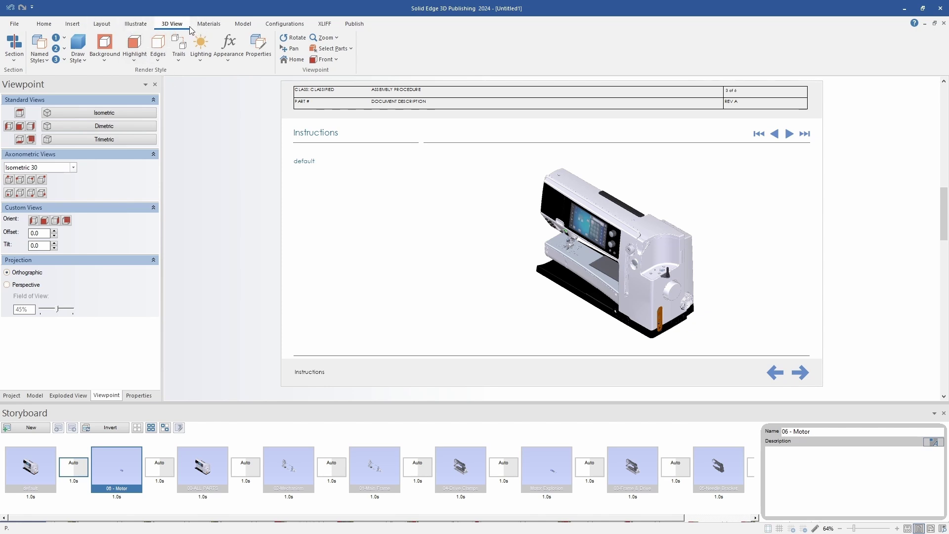
{"action": "left_click", "coordinate": [243, 24]}
{"action": "left_click", "coordinate": [141, 64]}
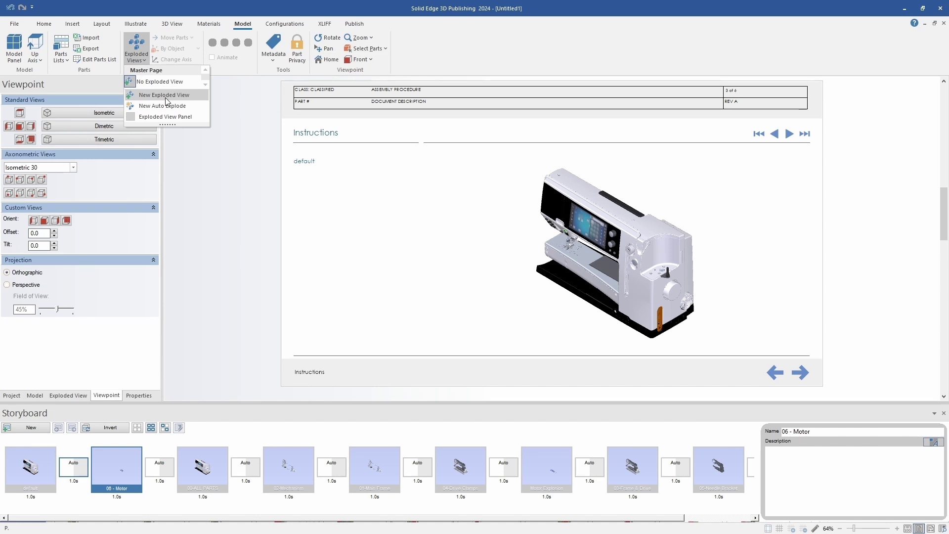
{"action": "left_click", "coordinate": [165, 97]}
{"action": "left_click_drag", "start_coordinate": [506, 265], "coordinate": [413, 255]}
{"action": "type", "text": "Motor Removal"}
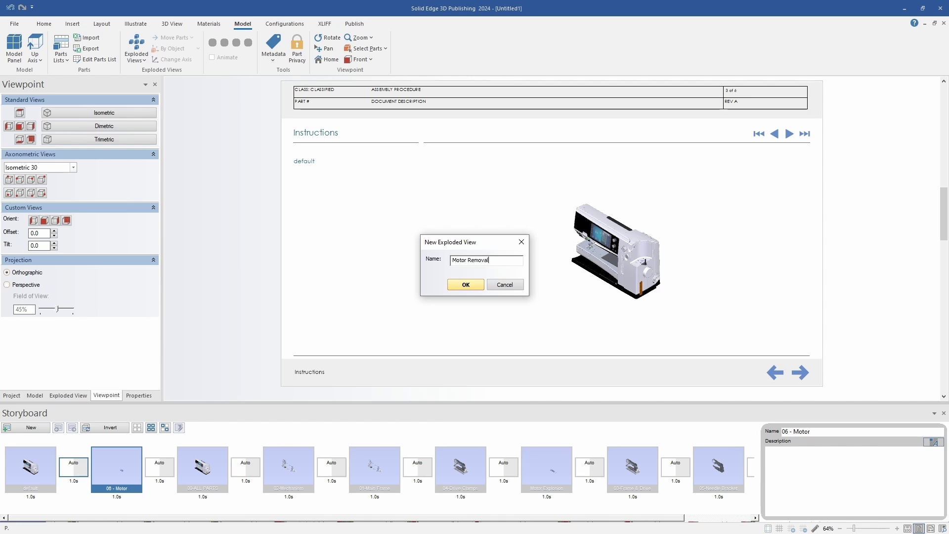
{"action": "key", "text": "Return"}
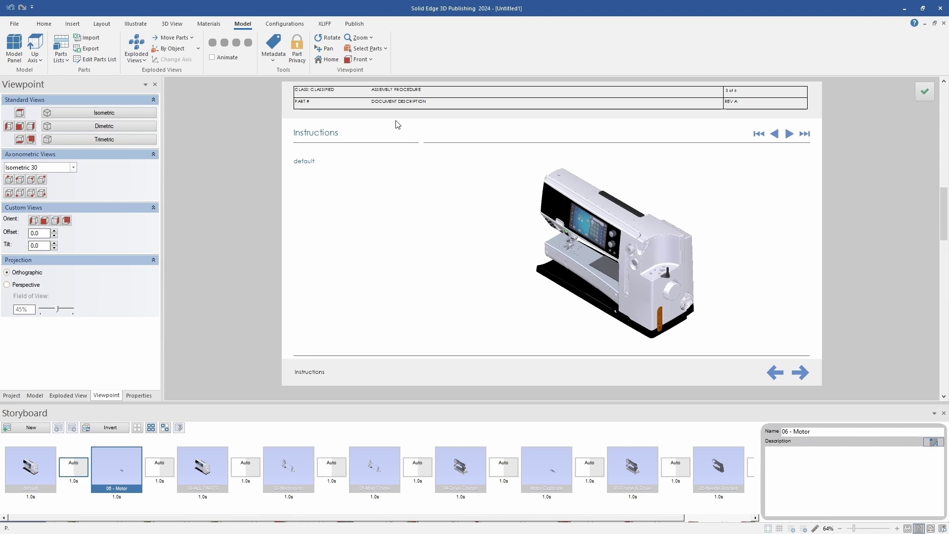
Step: From a rear Isometric 30 view, move the back cover straight out along its green axis, clear of the motor
{"action": "left_click", "coordinate": [42, 182]}
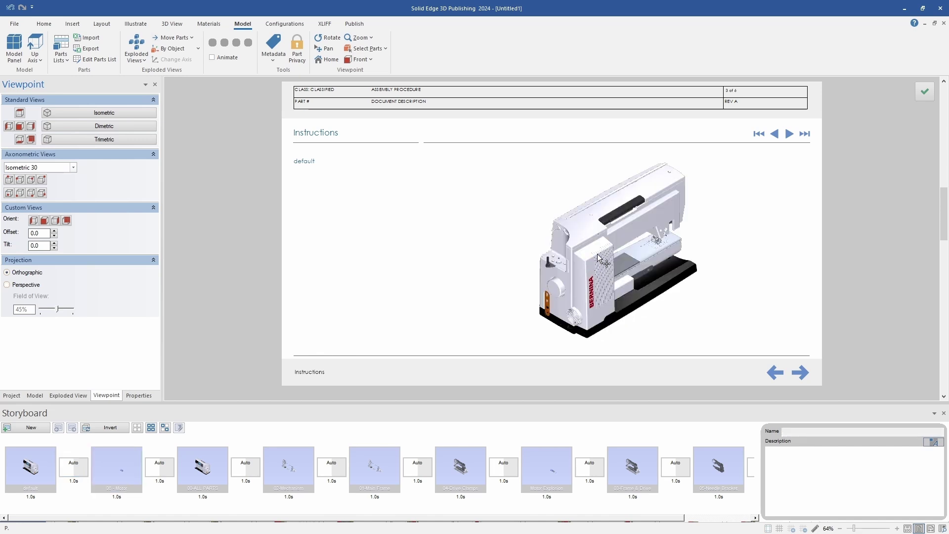
{"action": "left_click", "coordinate": [599, 259]}
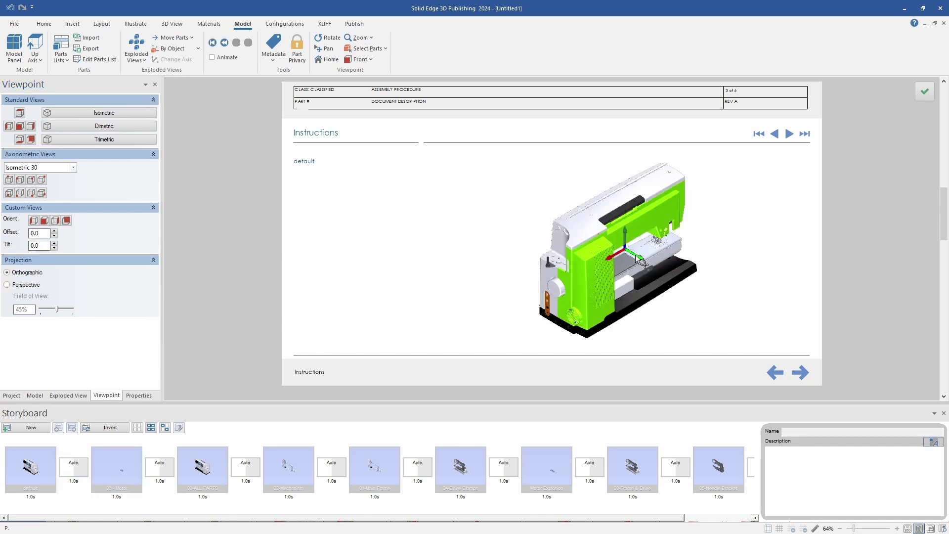
{"action": "left_click_drag", "start_coordinate": [641, 261], "coordinate": [695, 289]}
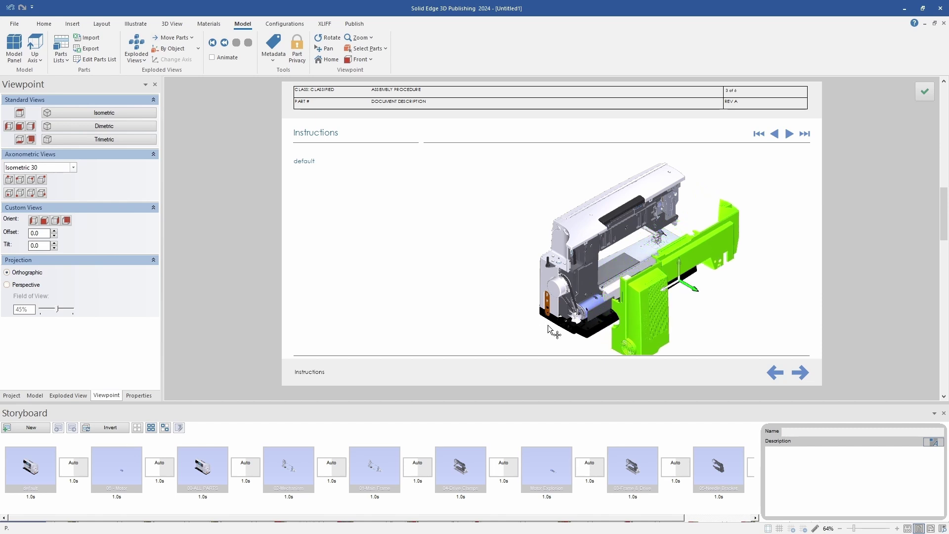
{"action": "scroll", "coordinate": [558, 330], "scroll_direction": "up", "scroll_amount": 3}
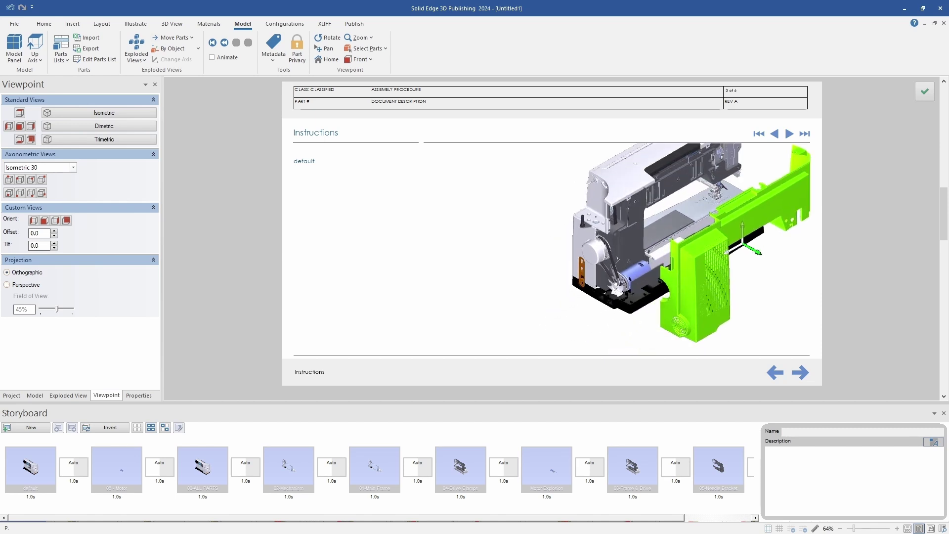
{"action": "scroll", "coordinate": [690, 245], "scroll_direction": "up", "scroll_amount": 1}
{"action": "scroll", "coordinate": [685, 249], "scroll_direction": "up", "scroll_amount": 3}
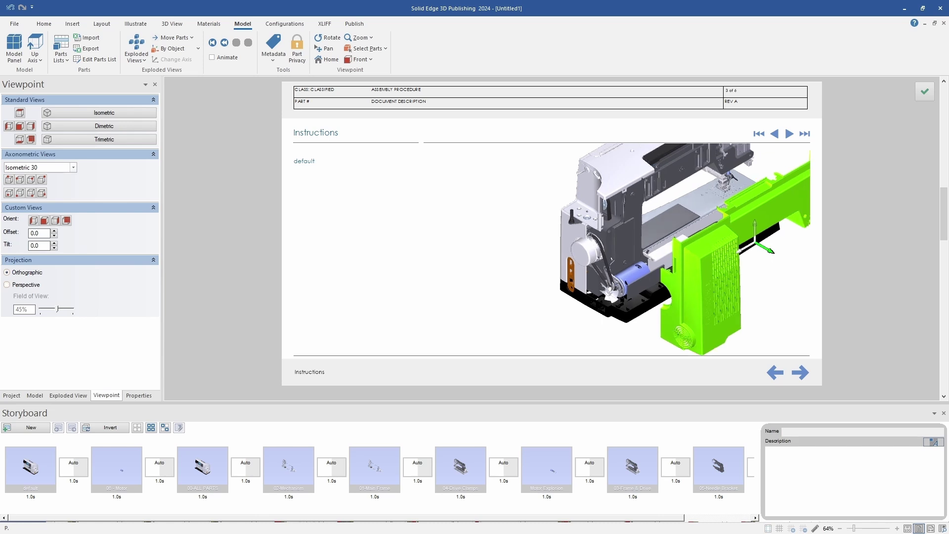
{"action": "scroll", "coordinate": [569, 327], "scroll_direction": "up", "scroll_amount": 1}
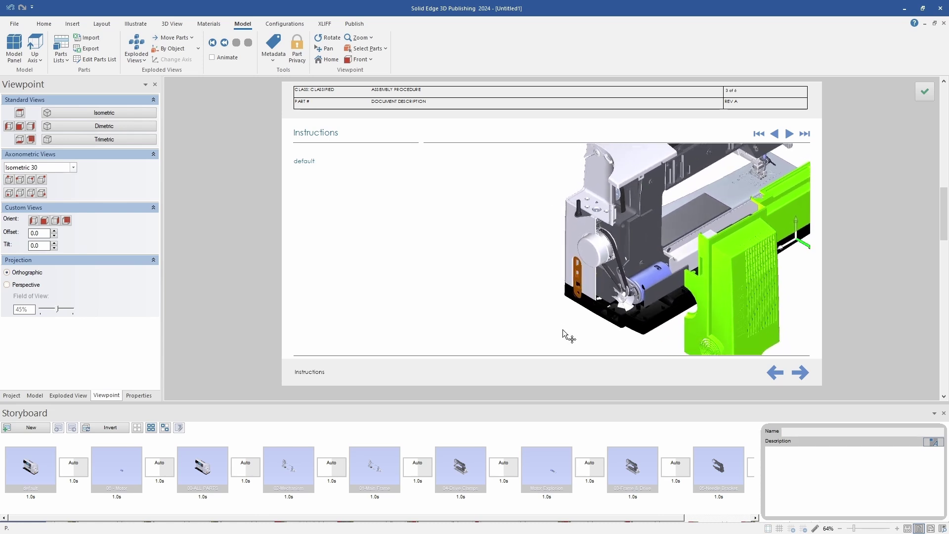
Step: Move the motor fan and the drive belt straight out of the machine along their red axes, clear of the housing
{"action": "left_click", "coordinate": [621, 307]}
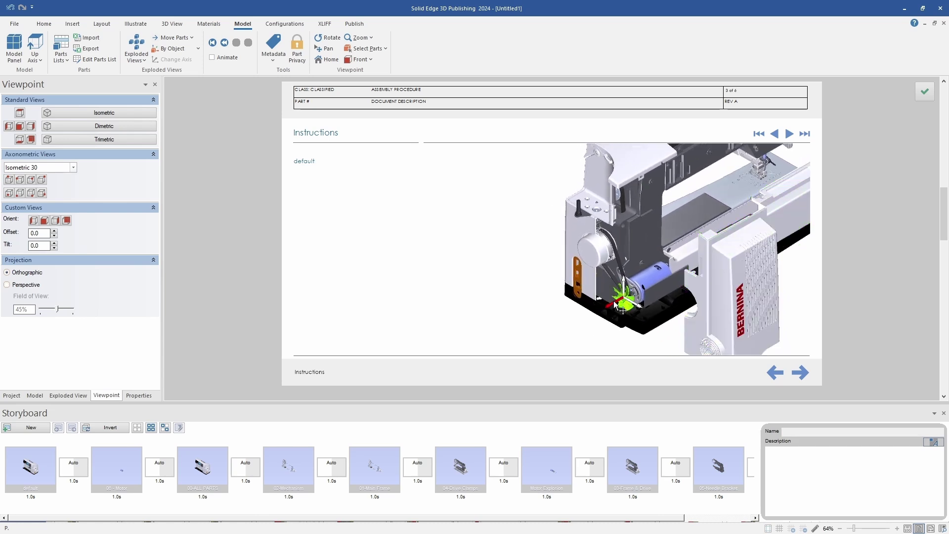
{"action": "left_click_drag", "start_coordinate": [616, 308], "coordinate": [559, 335]}
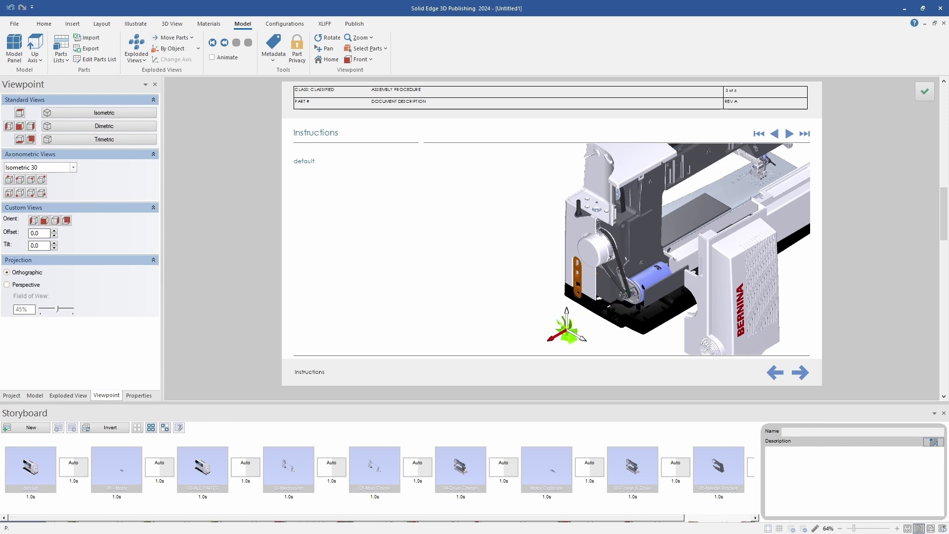
{"action": "left_click", "coordinate": [626, 271]}
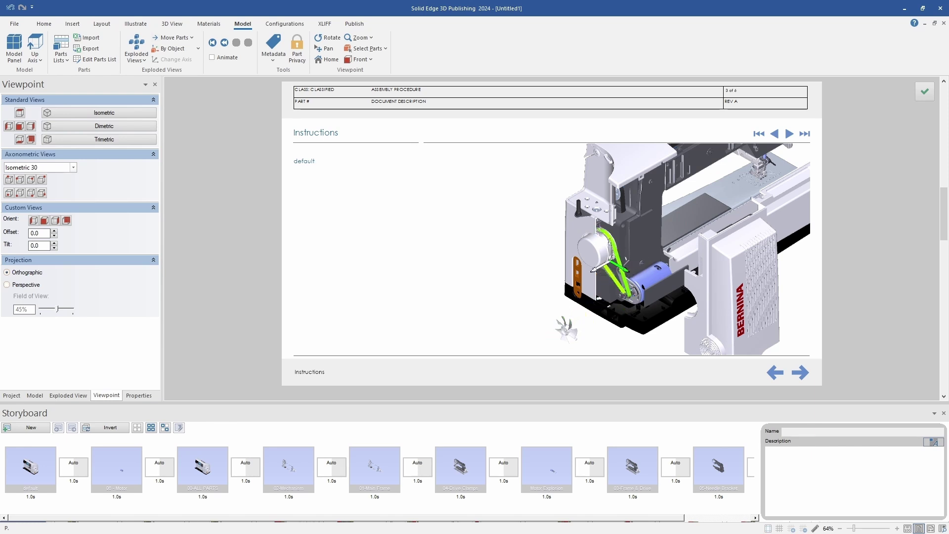
{"action": "left_click_drag", "start_coordinate": [598, 269], "coordinate": [539, 302]}
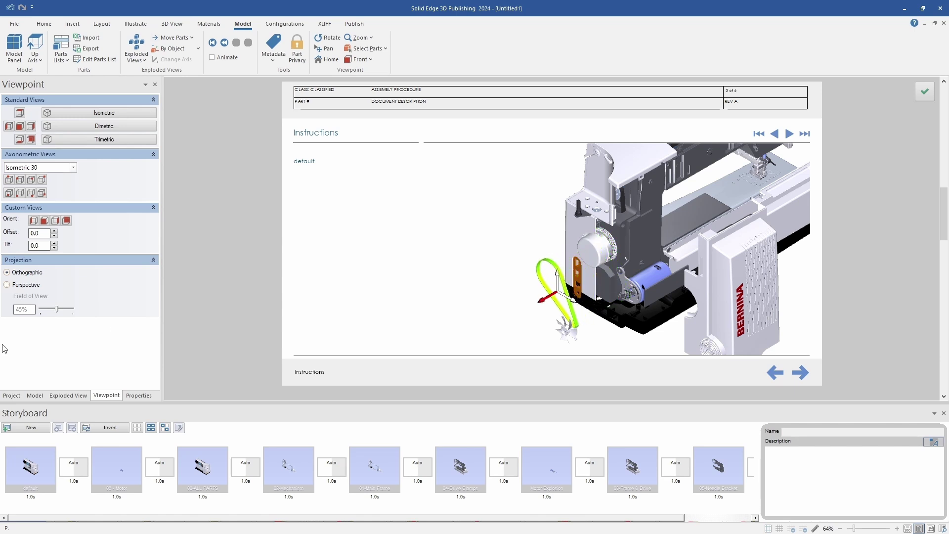
Step: Select the "belt drive, bolts and washers" selection set and move its parts outward along the red axis, close to the belt
{"action": "left_click", "coordinate": [34, 395]}
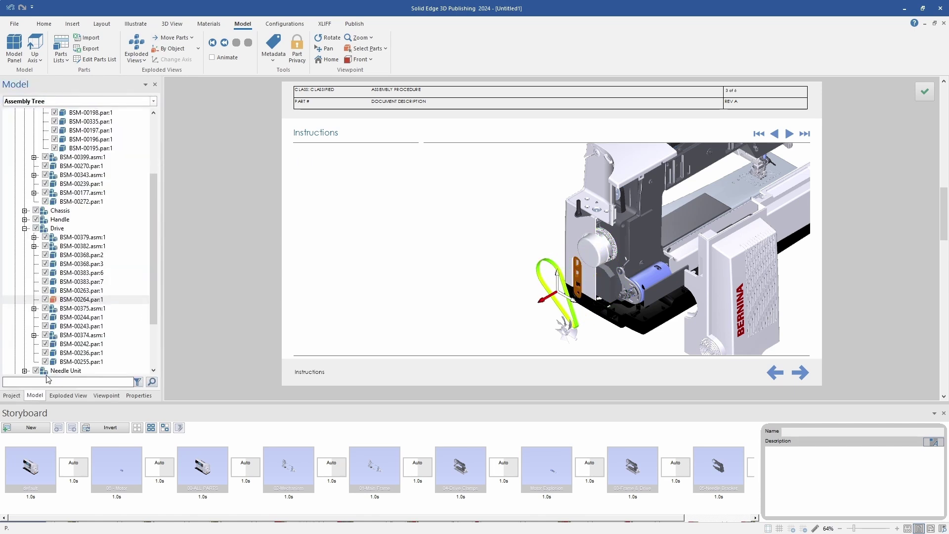
{"action": "scroll", "coordinate": [51, 372], "scroll_direction": "down", "scroll_amount": 3}
{"action": "left_click", "coordinate": [16, 363]}
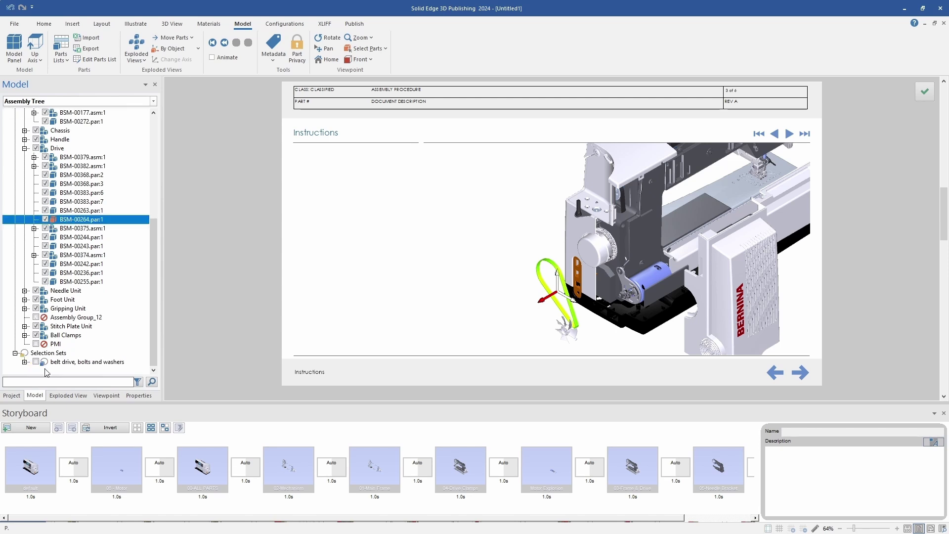
{"action": "left_click", "coordinate": [58, 364]}
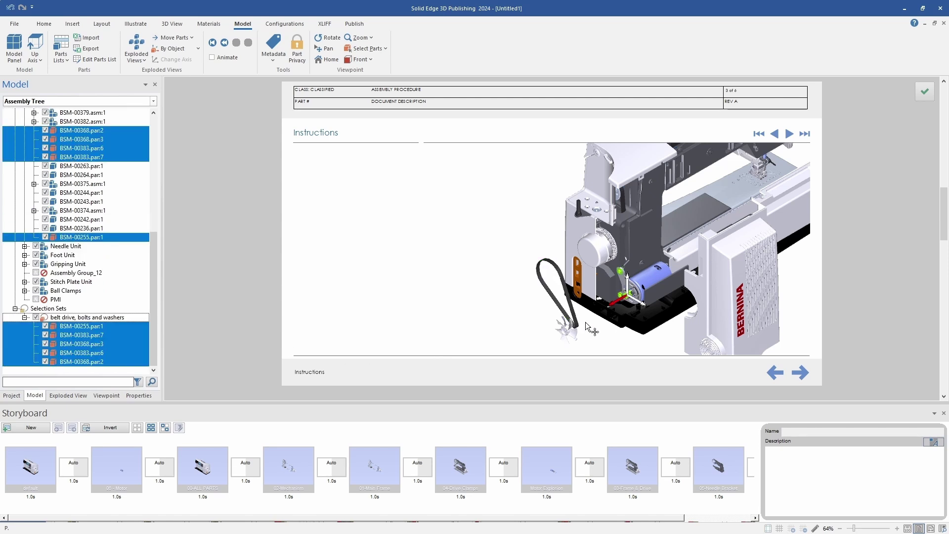
{"action": "left_click", "coordinate": [616, 307]}
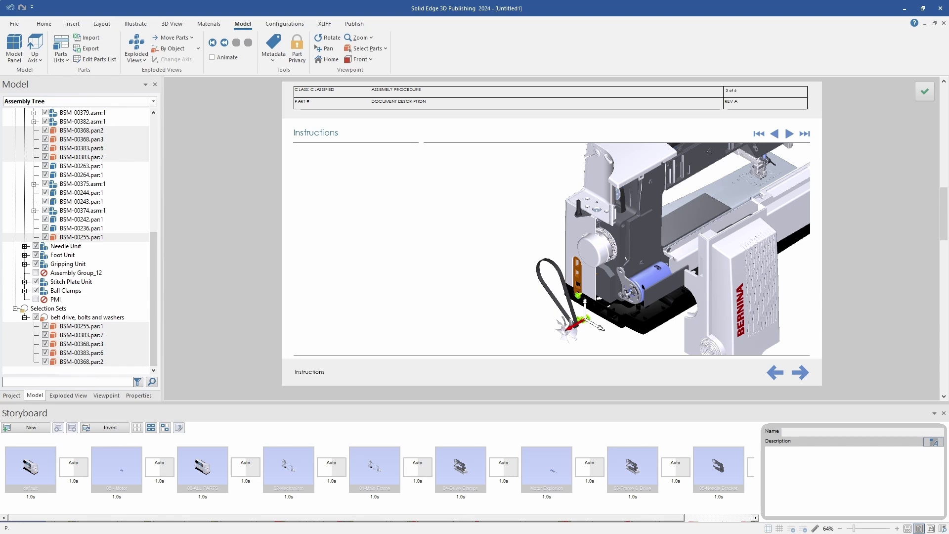
Step: Select the whole motor subassembly BSM-00382.asm, move it outward along its red axis, and finish editing the exploded view
{"action": "left_click", "coordinate": [651, 298]}
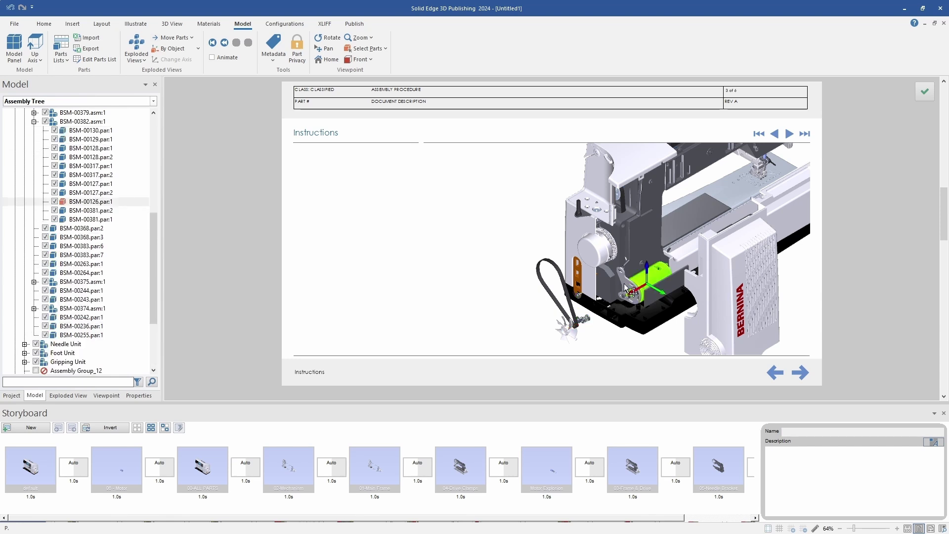
{"action": "left_click", "coordinate": [95, 124]}
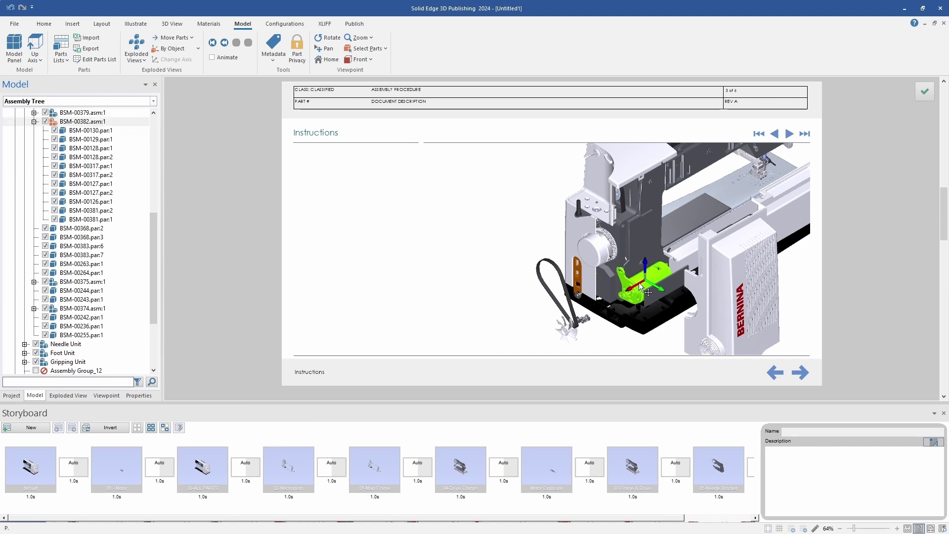
{"action": "left_click_drag", "start_coordinate": [639, 282], "coordinate": [604, 300]}
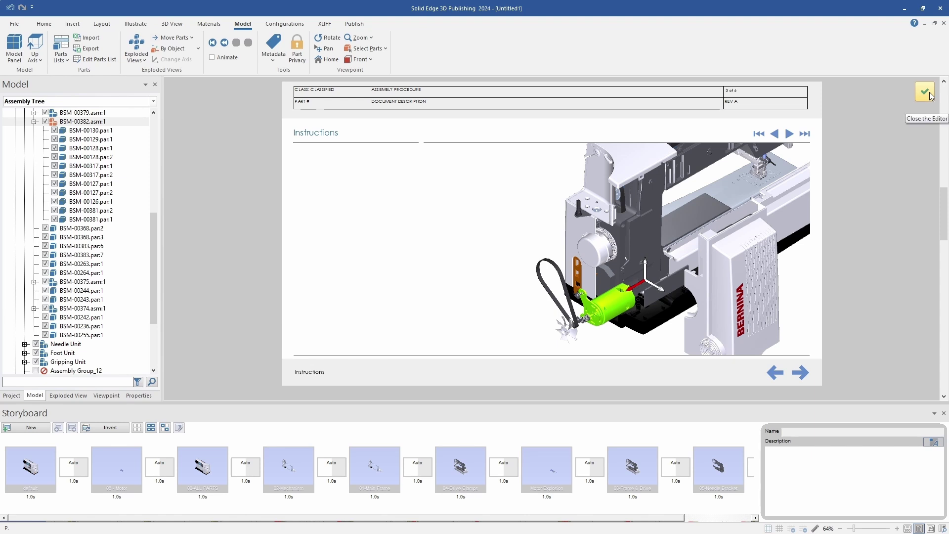
{"action": "key", "text": "Escape"}
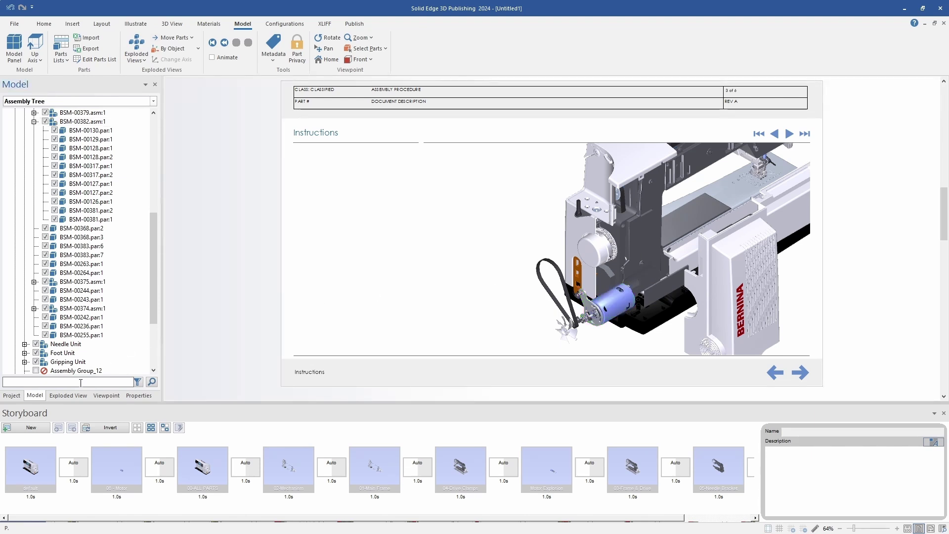
Step: Display Step (1) of the Motor Removal exploded view and start creating a storyboard based on an exploded view
{"action": "left_click", "coordinate": [70, 396]}
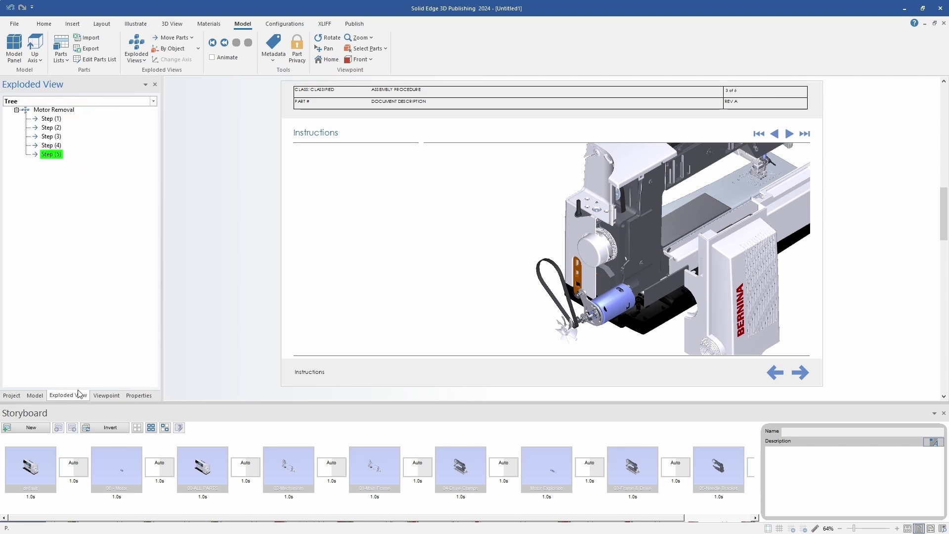
{"action": "left_click", "coordinate": [55, 118]}
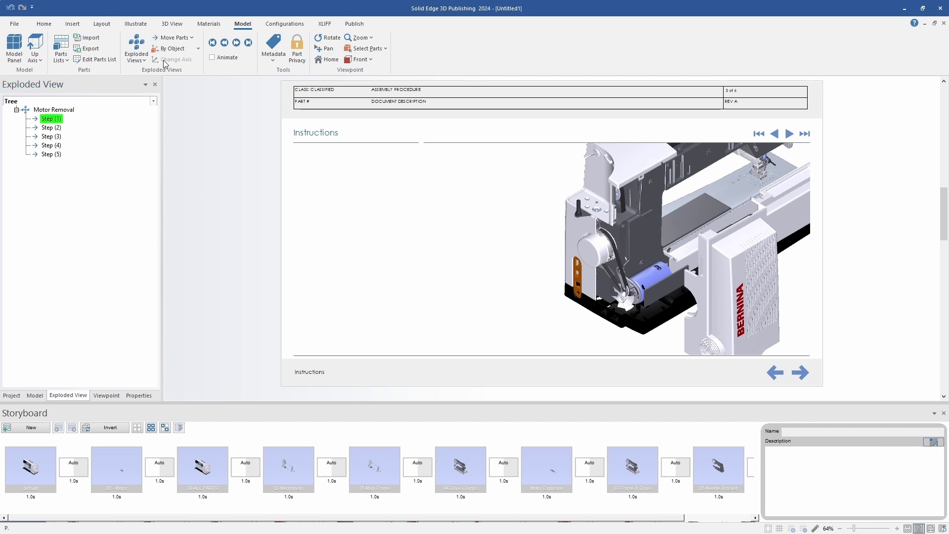
{"action": "left_click", "coordinate": [136, 23]}
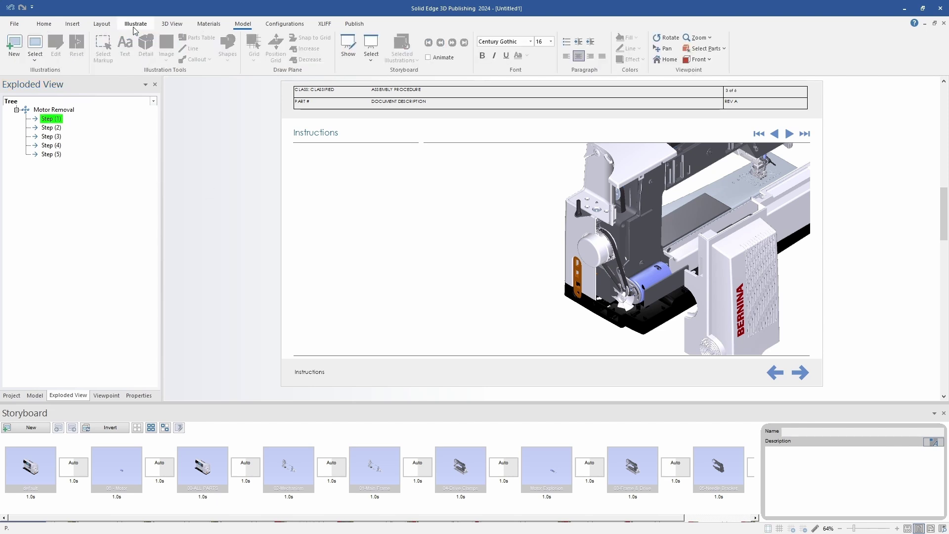
{"action": "left_click", "coordinate": [373, 63]}
{"action": "left_click", "coordinate": [390, 122]}
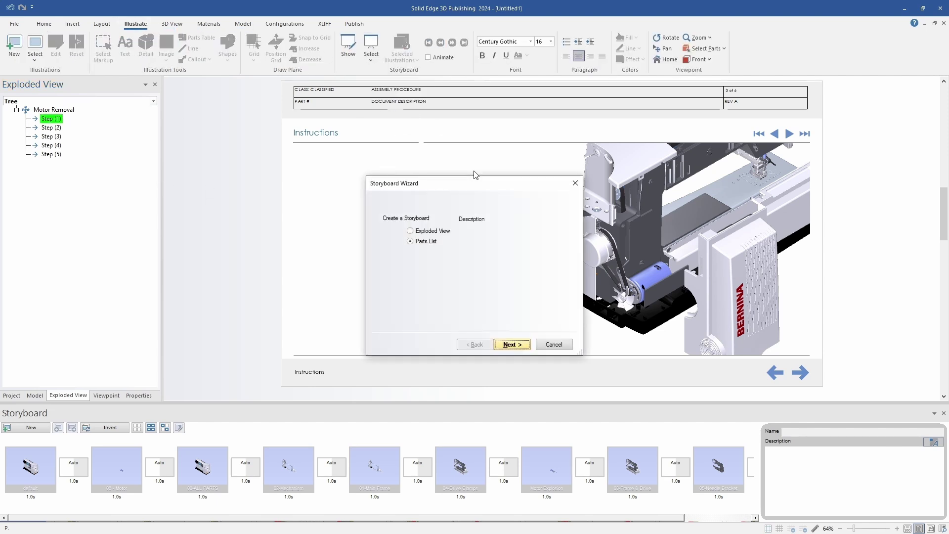
{"action": "left_click", "coordinate": [440, 233]}
{"action": "left_click", "coordinate": [518, 345]}
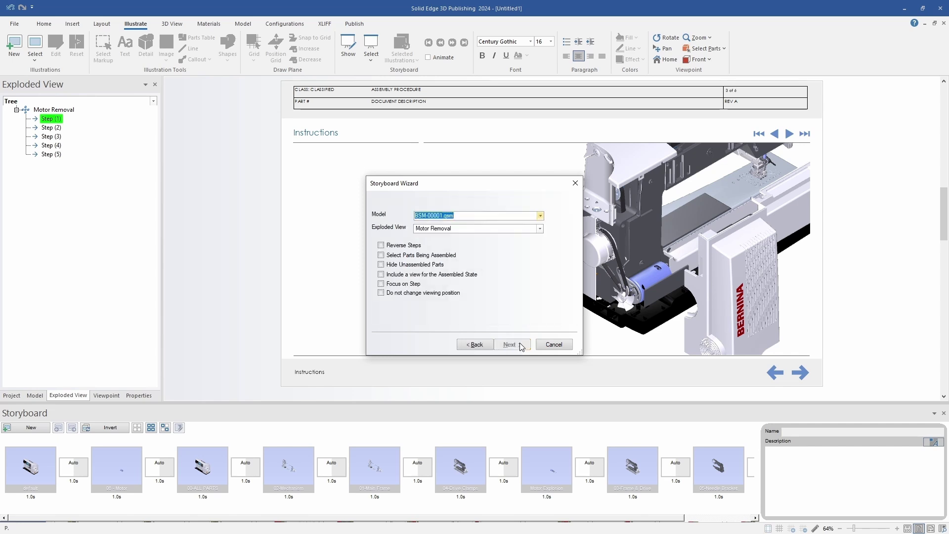
Step: Generate the Motor Removal storyboard, selecting parts being assembled, hiding unassembled parts, including an assembled-state view and keeping the viewing position
{"action": "left_click", "coordinate": [397, 254]}
{"action": "left_click", "coordinate": [399, 264]}
{"action": "left_click", "coordinate": [401, 276]}
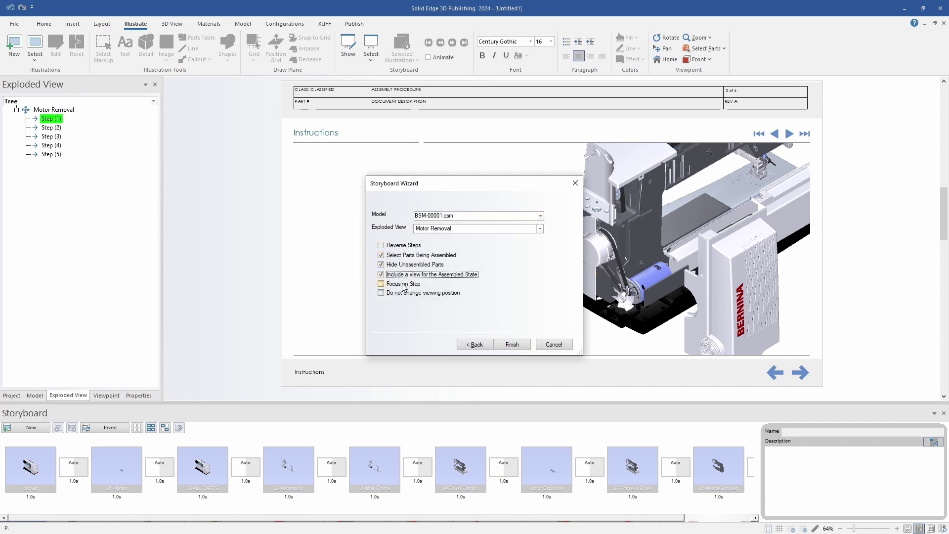
{"action": "left_click", "coordinate": [404, 294]}
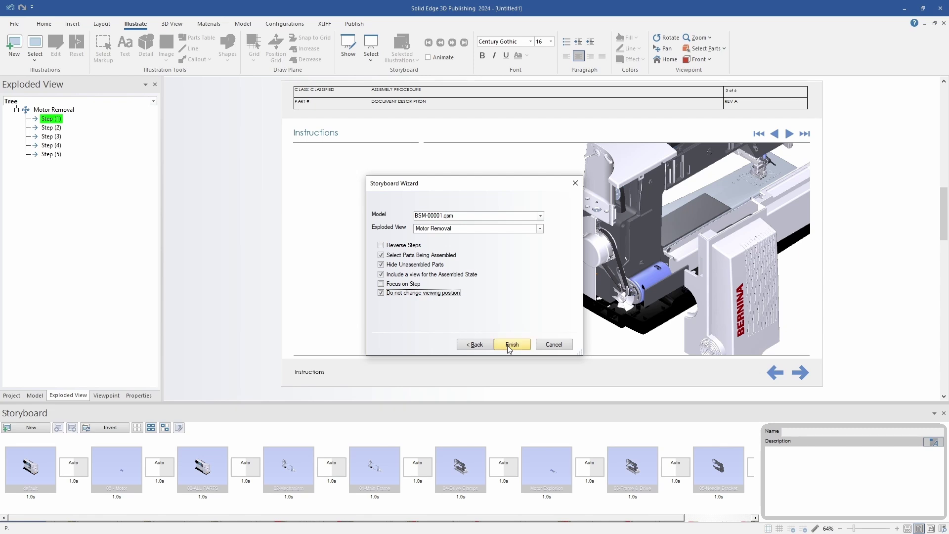
{"action": "left_click", "coordinate": [511, 345]}
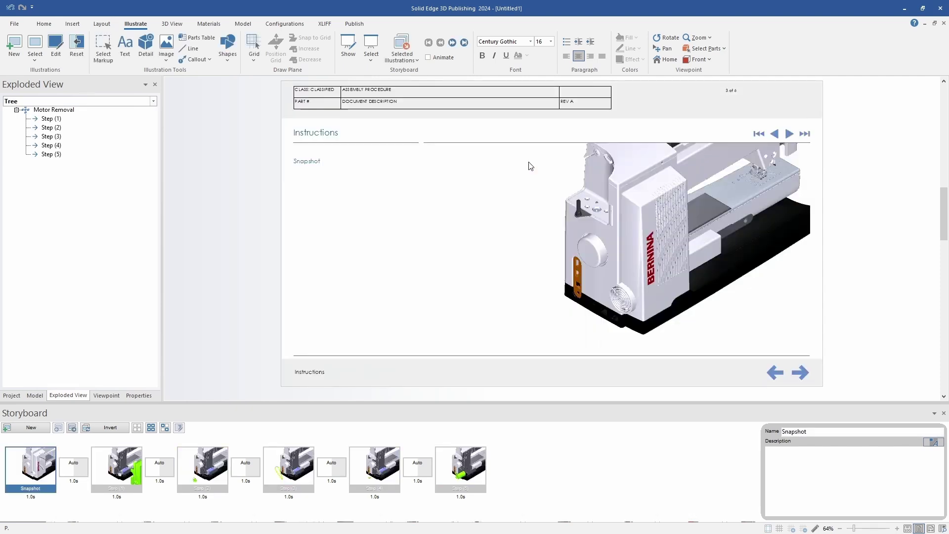
Step: Add a new illustration named "Start" at the beginning of the storyboard, showing the machine in the Home view
{"action": "left_click", "coordinate": [110, 464]}
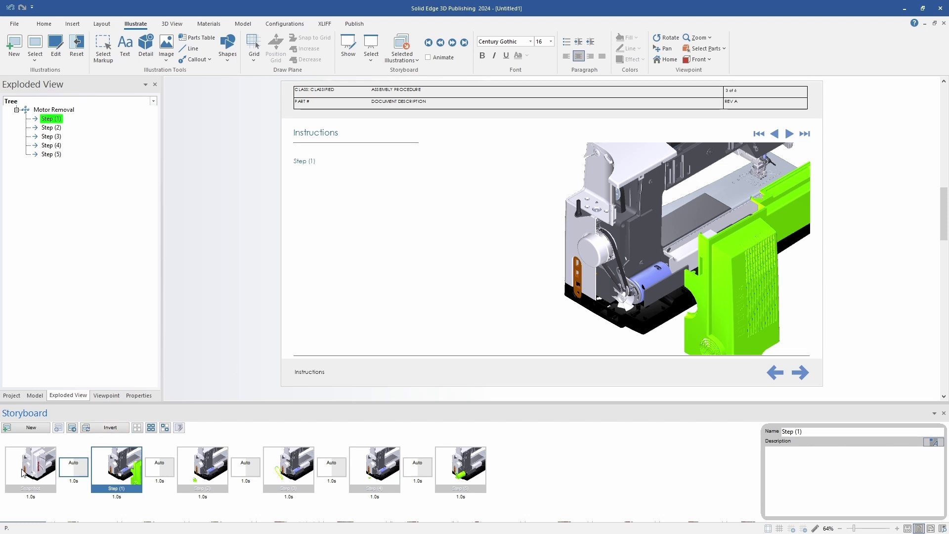
{"action": "left_click", "coordinate": [29, 471]}
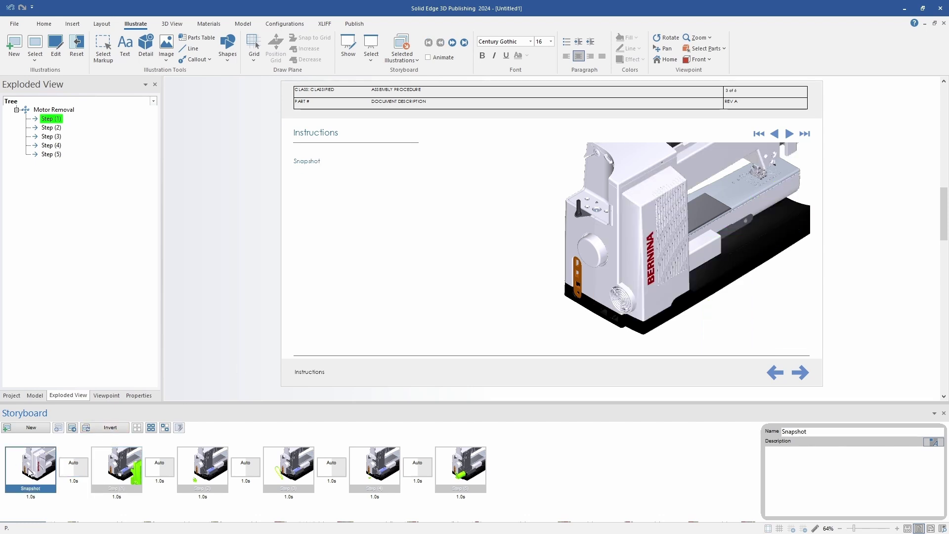
{"action": "left_click", "coordinate": [27, 427]}
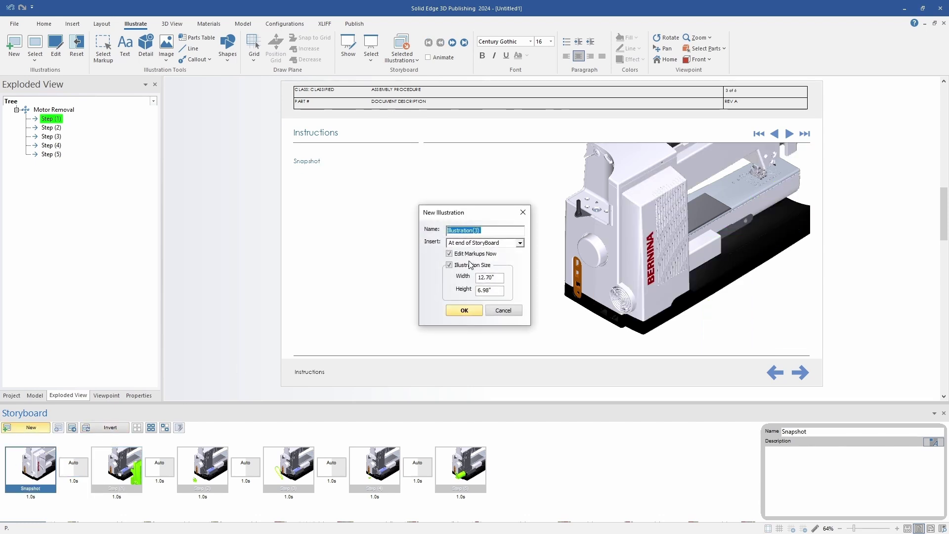
{"action": "left_click", "coordinate": [487, 243]}
{"action": "left_click", "coordinate": [472, 259]}
{"action": "key", "text": "shift+Tab"}
{"action": "type", "text": "Sta"}
{"action": "key", "text": "Return"}
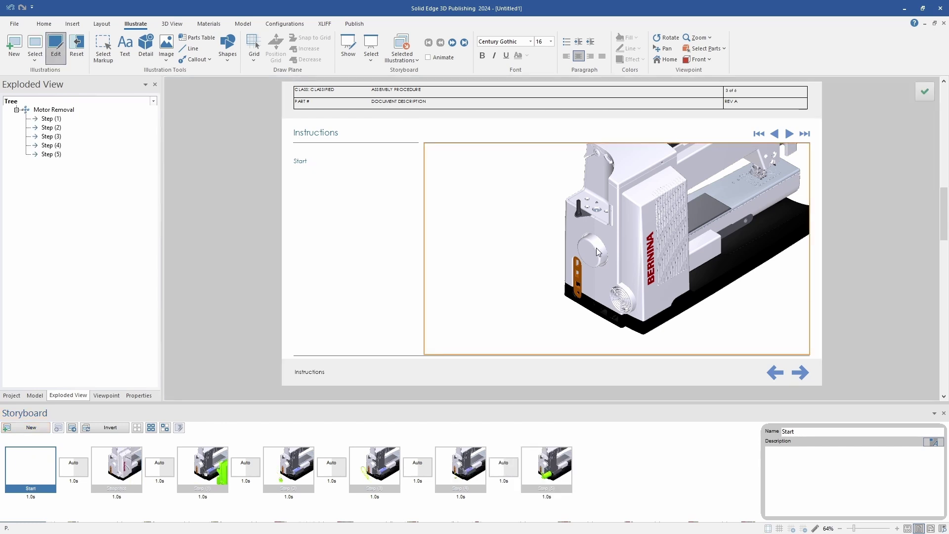
{"action": "left_click", "coordinate": [670, 60]}
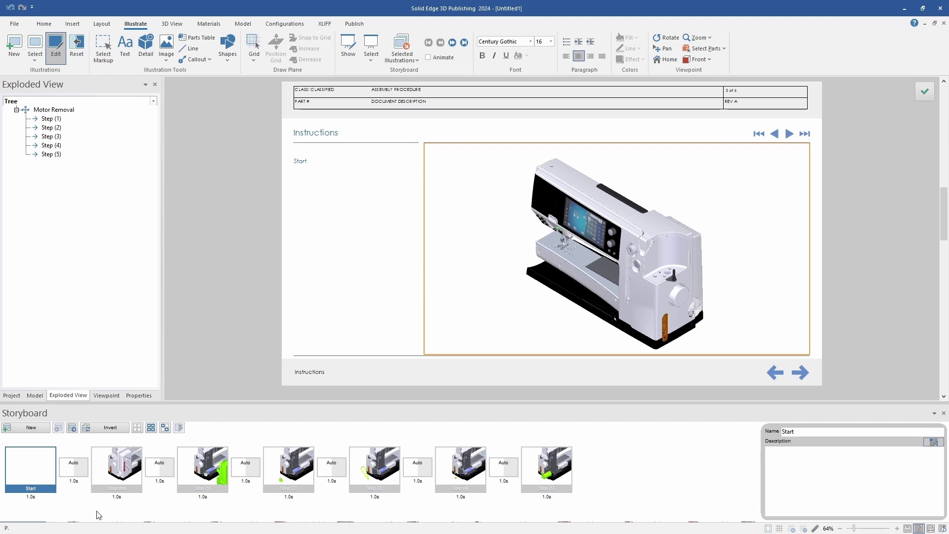
Step: Edit the Snapshot illustration to show the whole machine from the rear in the Isometric 30 view
{"action": "right_click", "coordinate": [114, 490]}
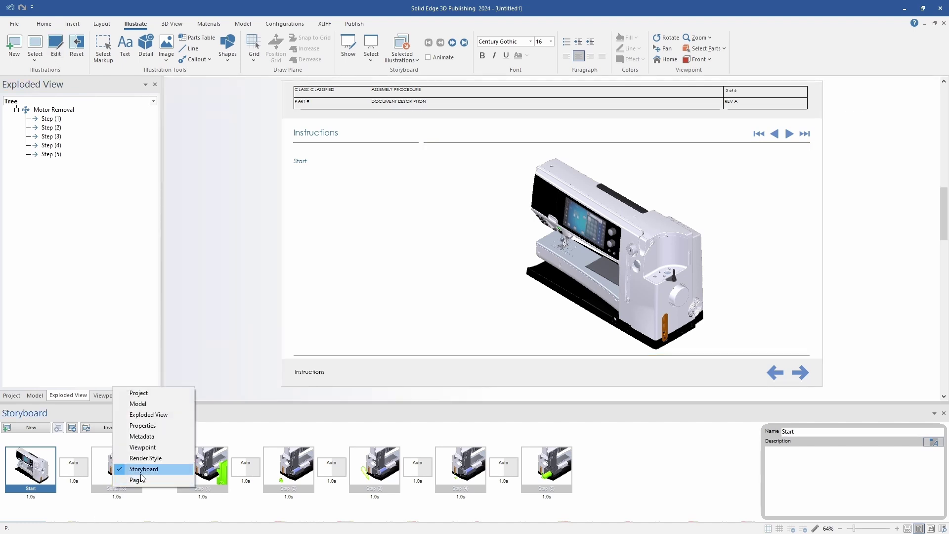
{"action": "left_click", "coordinate": [104, 492]}
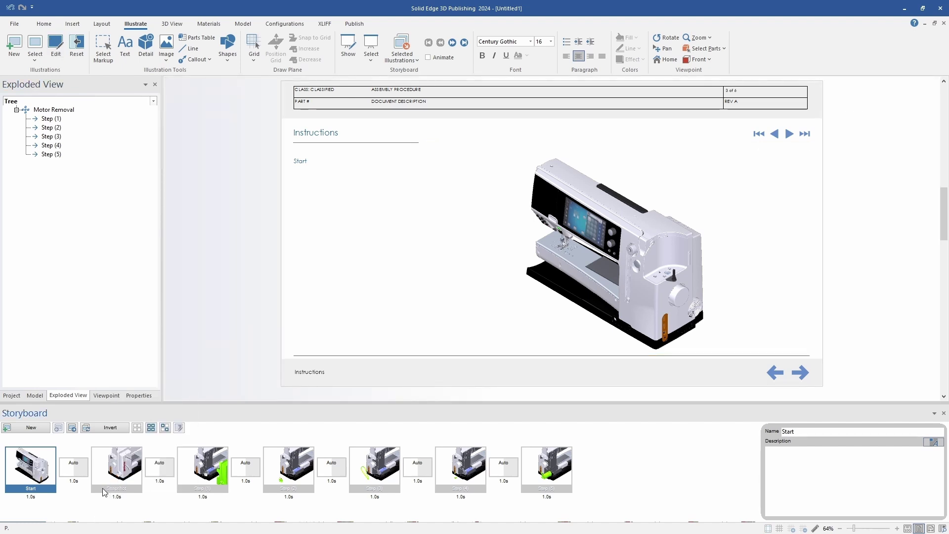
{"action": "left_click", "coordinate": [107, 484]}
{"action": "right_click", "coordinate": [107, 480]}
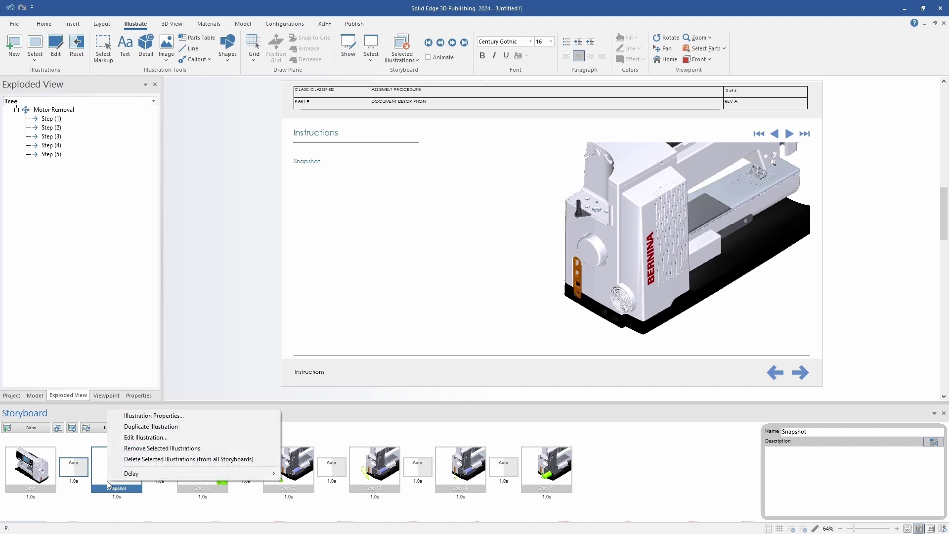
{"action": "left_click", "coordinate": [155, 438]}
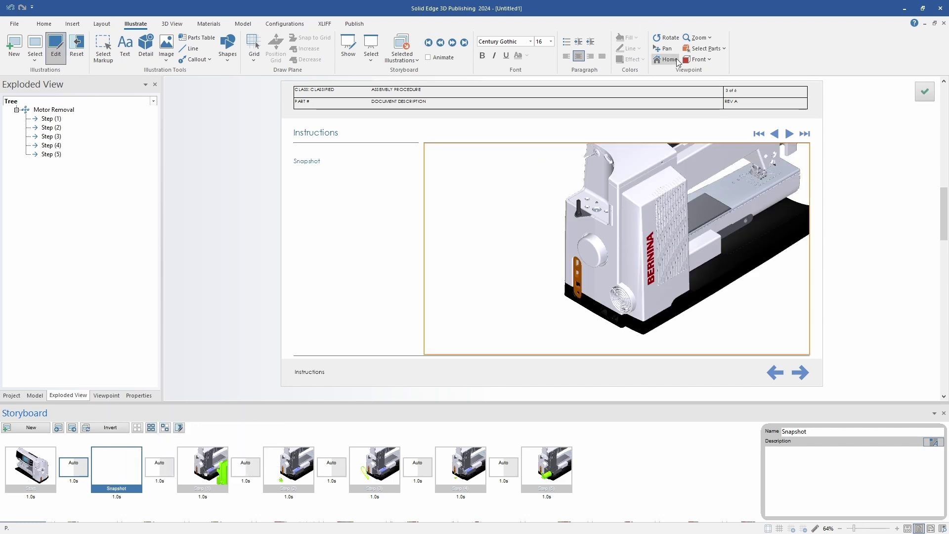
{"action": "left_click", "coordinate": [708, 60]}
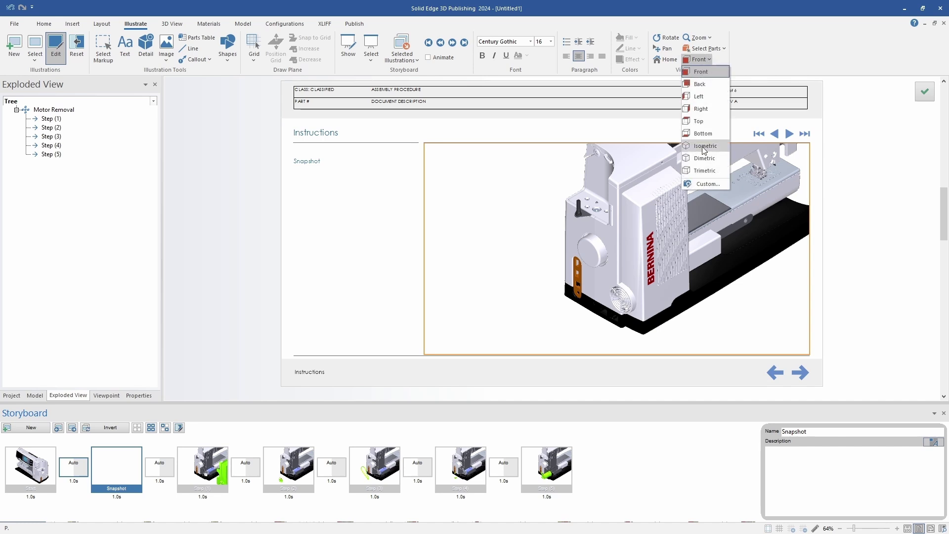
{"action": "left_click", "coordinate": [702, 183]}
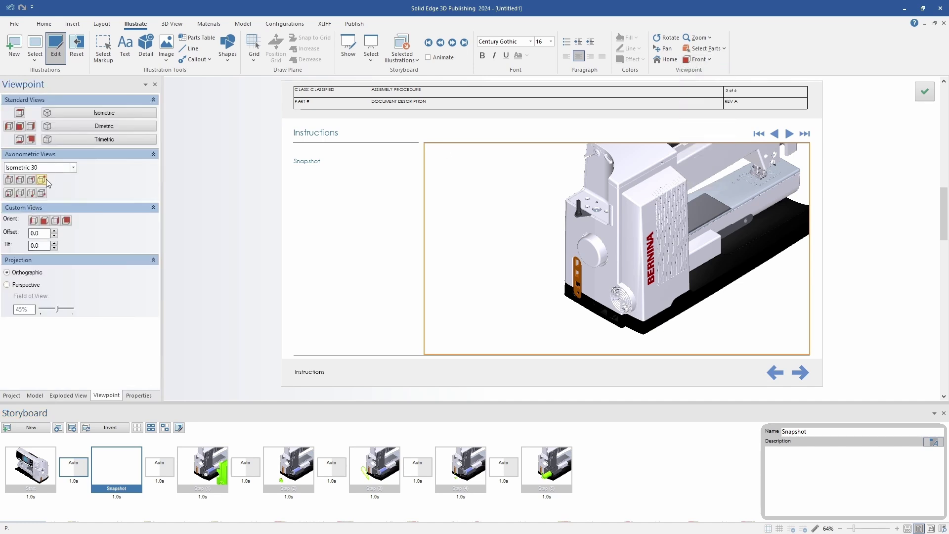
{"action": "left_click", "coordinate": [43, 180]}
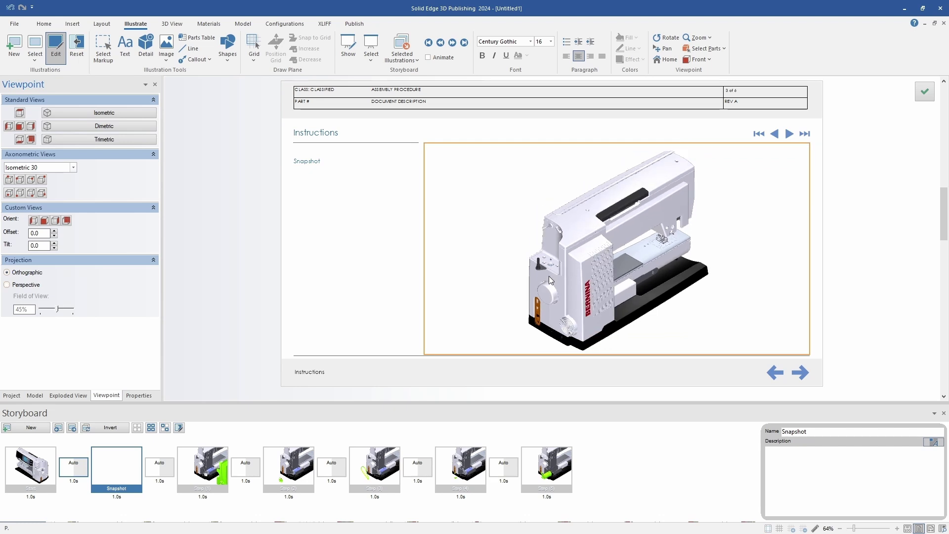
{"action": "left_click", "coordinate": [926, 92]}
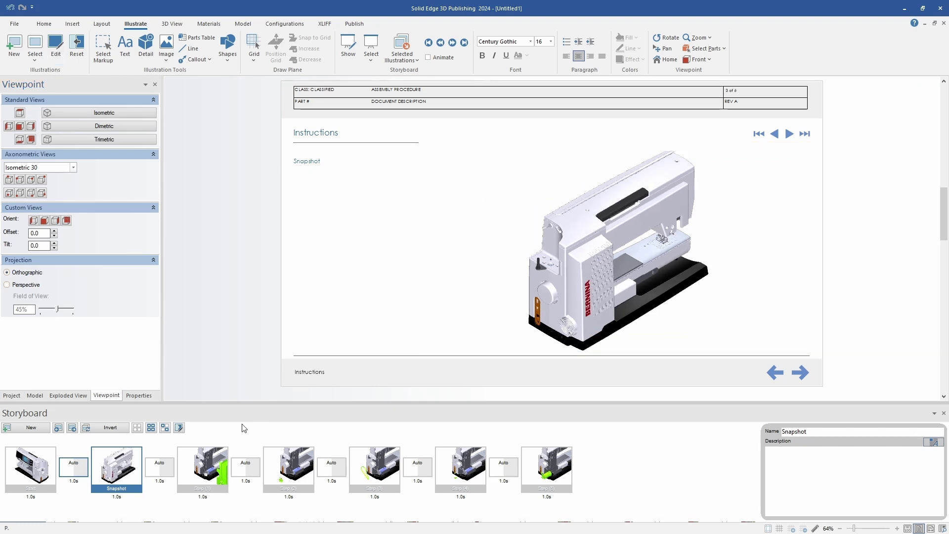
Step: Edit the Step (1) illustration so the whole machine and its detached back cover fit in the view
{"action": "right_click", "coordinate": [189, 464]}
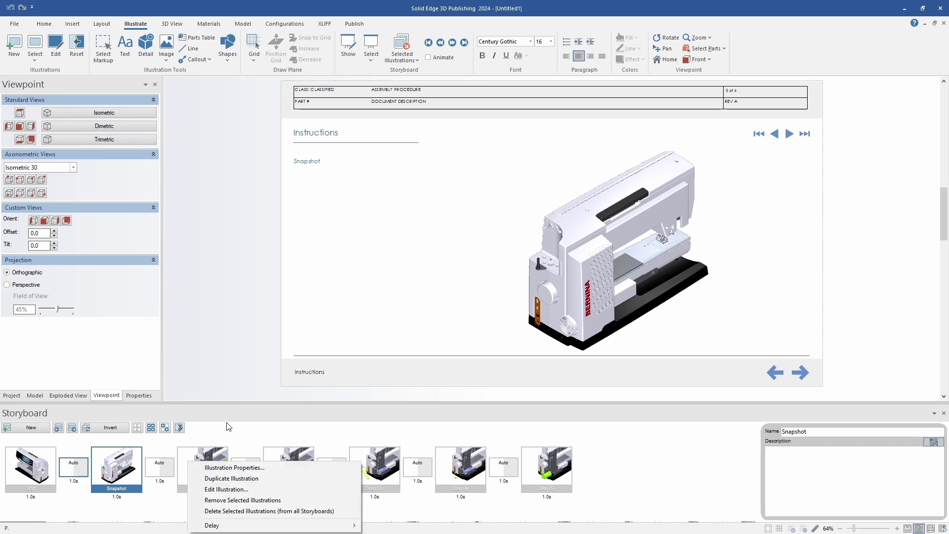
{"action": "left_click", "coordinate": [211, 489]}
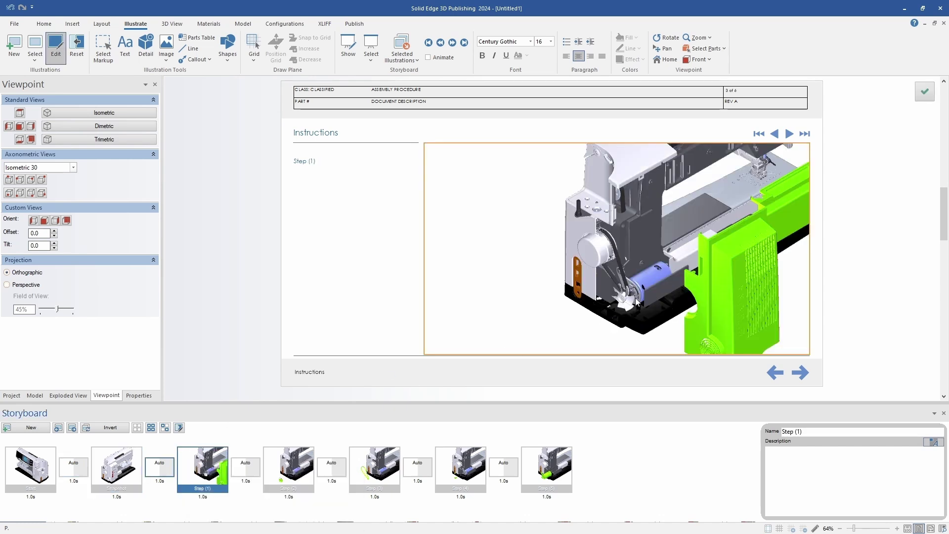
{"action": "middle_click_drag", "start_coordinate": [611, 242], "coordinate": [771, 192]}
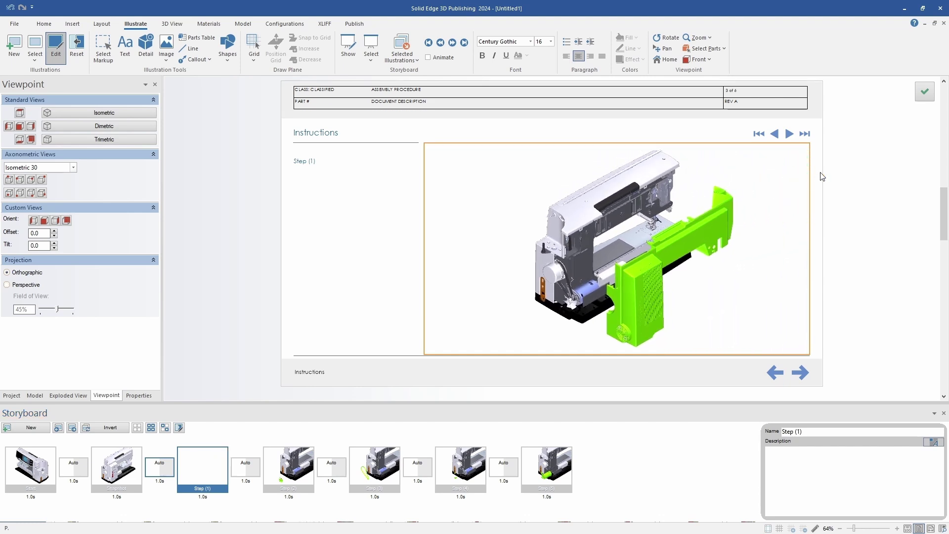
{"action": "left_click", "coordinate": [925, 93]}
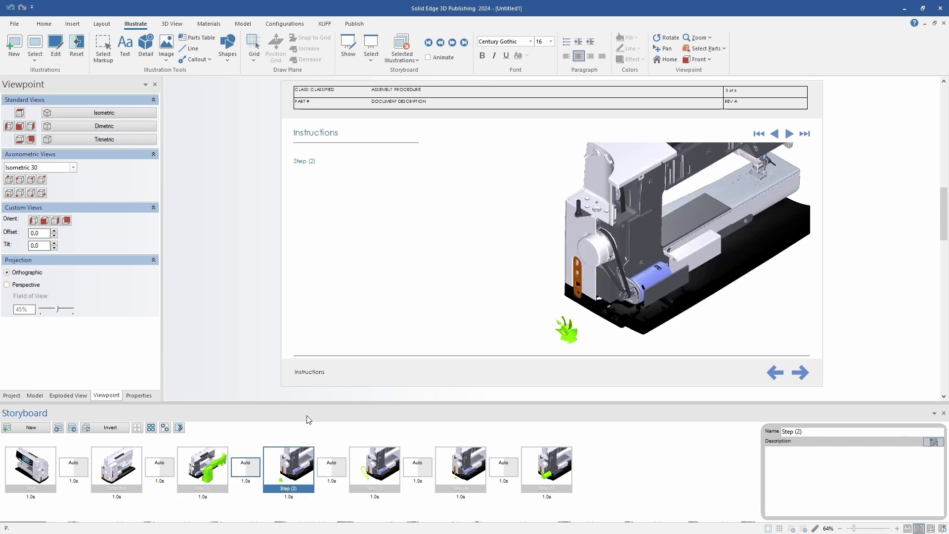
Step: Rename the Step (1) illustration "Remove Back Cover"
{"action": "left_click", "coordinate": [376, 481]}
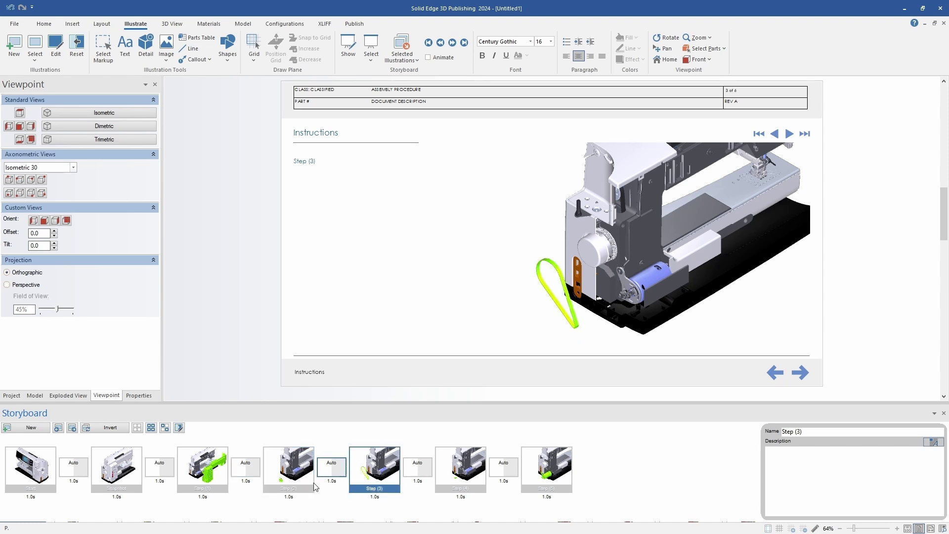
{"action": "right_click", "coordinate": [200, 472]}
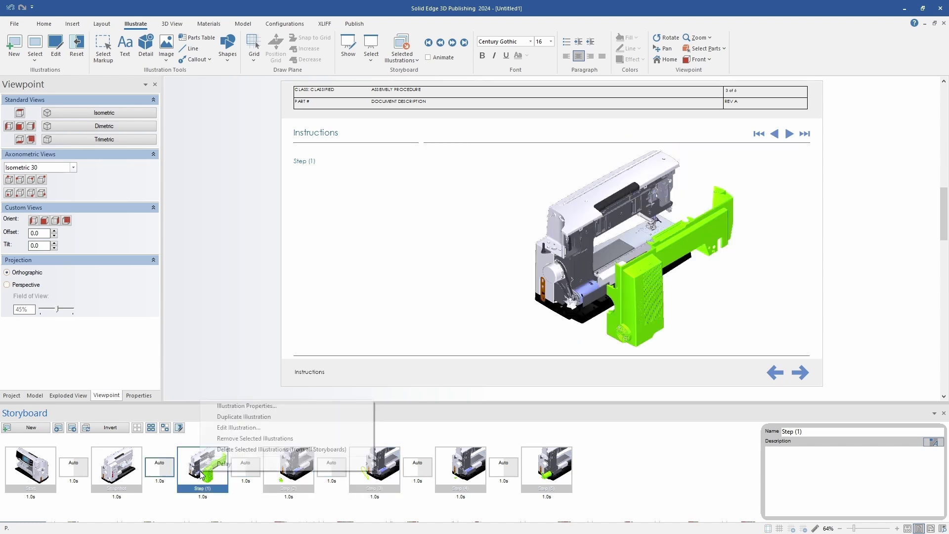
{"action": "left_click", "coordinate": [271, 406]}
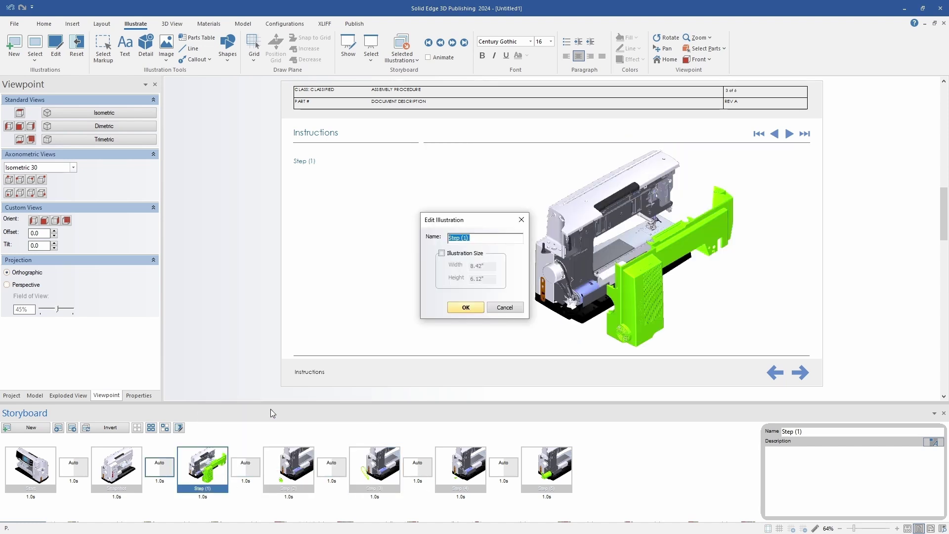
{"action": "type", "text": "Remo"}
{"action": "key", "text": "Return"}
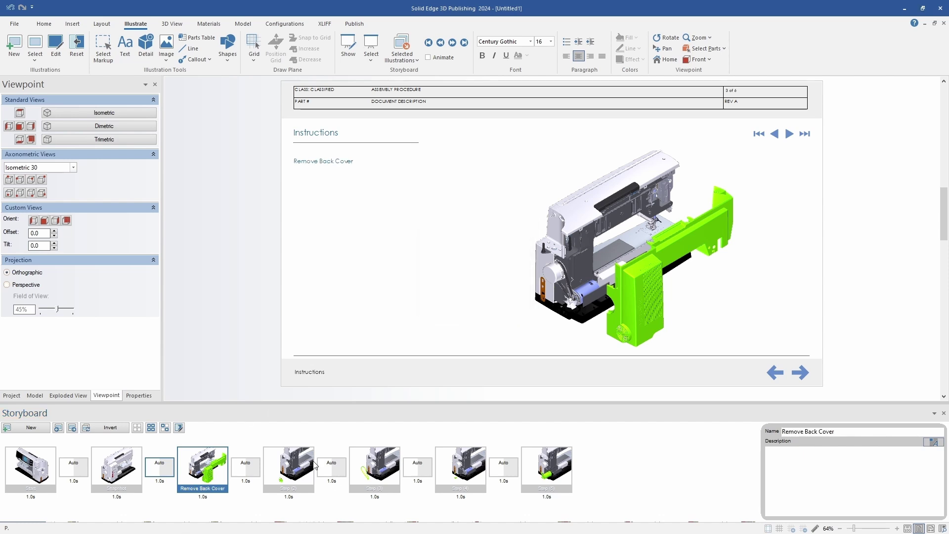
Step: Rename the Step (2) illustration "Remove Fan"
{"action": "right_click", "coordinate": [314, 465]}
{"action": "right_click", "coordinate": [296, 463]}
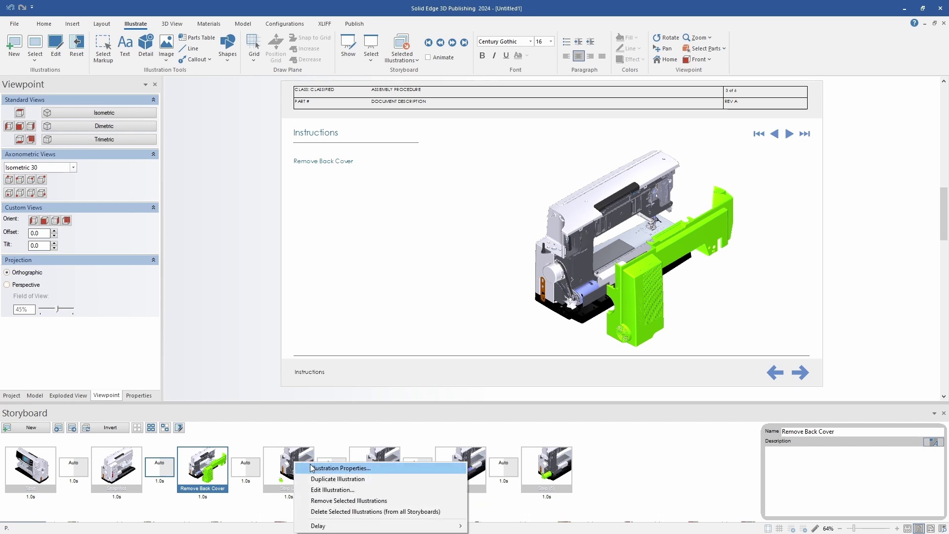
{"action": "left_click", "coordinate": [313, 468]}
{"action": "type", "text": "Remove Fan"}
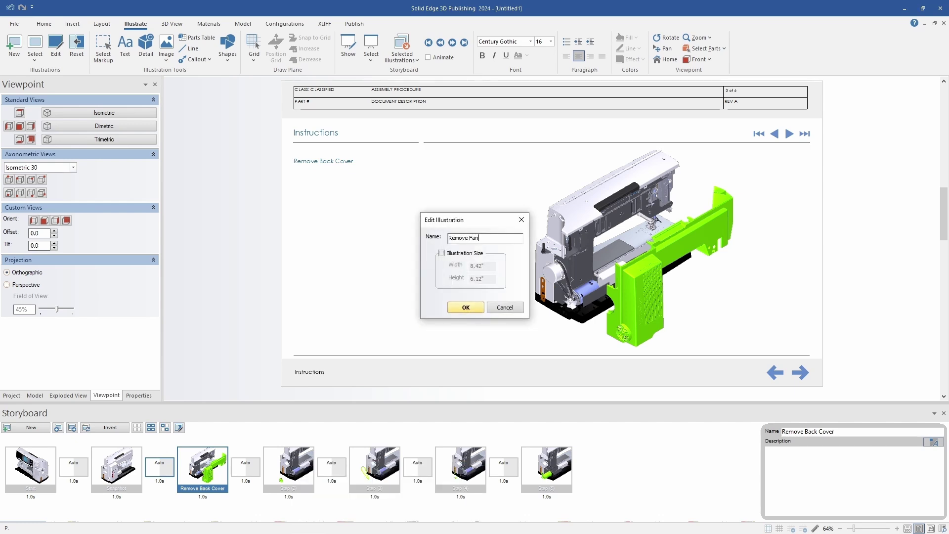
{"action": "key", "text": "Return"}
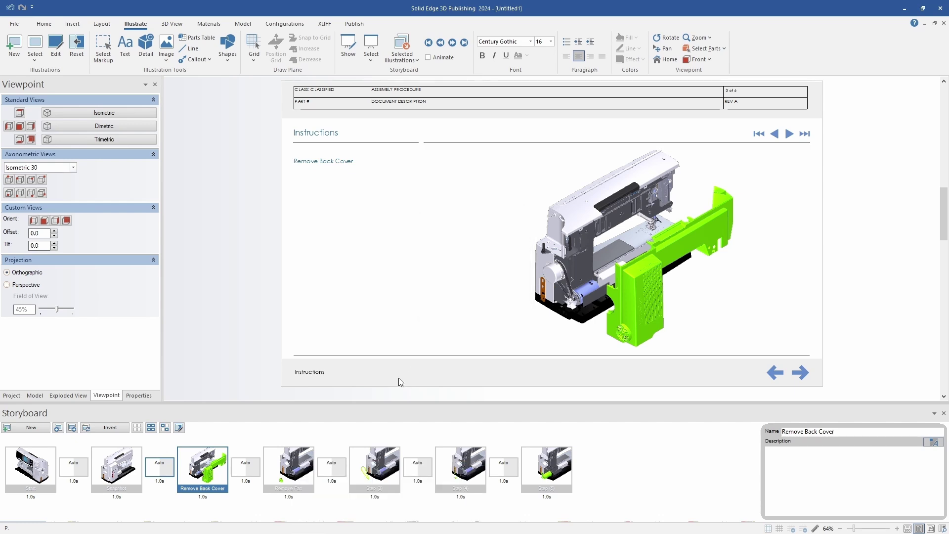
Step: Rename the Step (3) illustration "Remove Belt"
{"action": "right_click", "coordinate": [368, 472]}
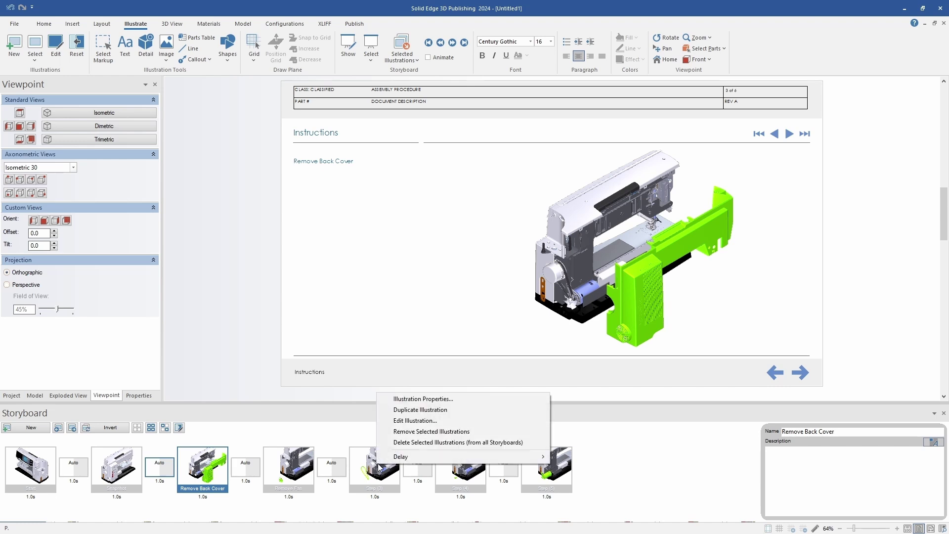
{"action": "left_click", "coordinate": [432, 402]}
{"action": "type", "text": "Remove Belt"}
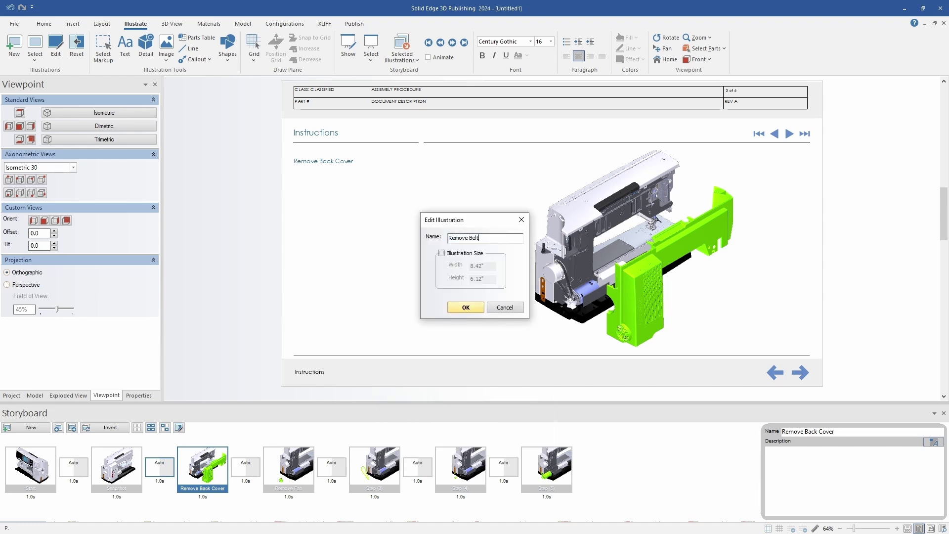
{"action": "key", "text": "Return"}
{"action": "right_click", "coordinate": [453, 446]}
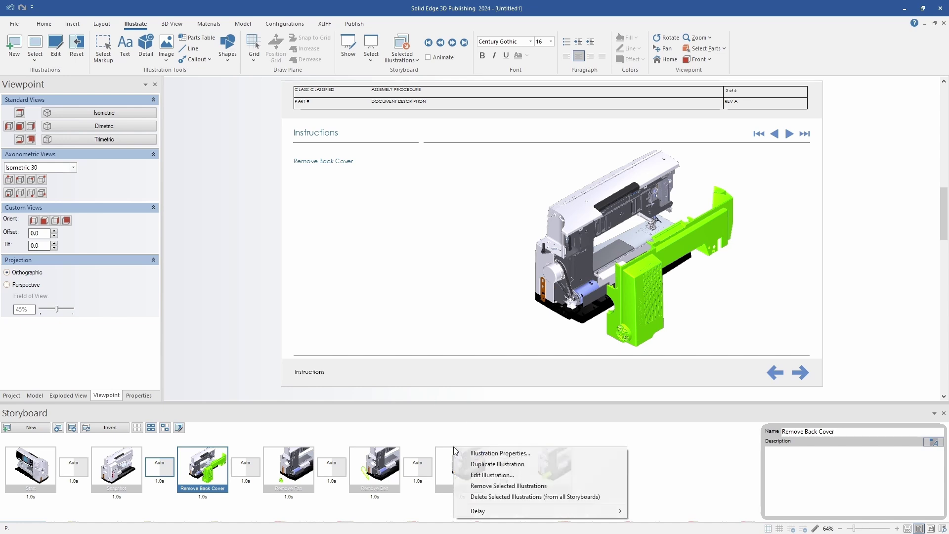
{"action": "left_click", "coordinate": [483, 476]}
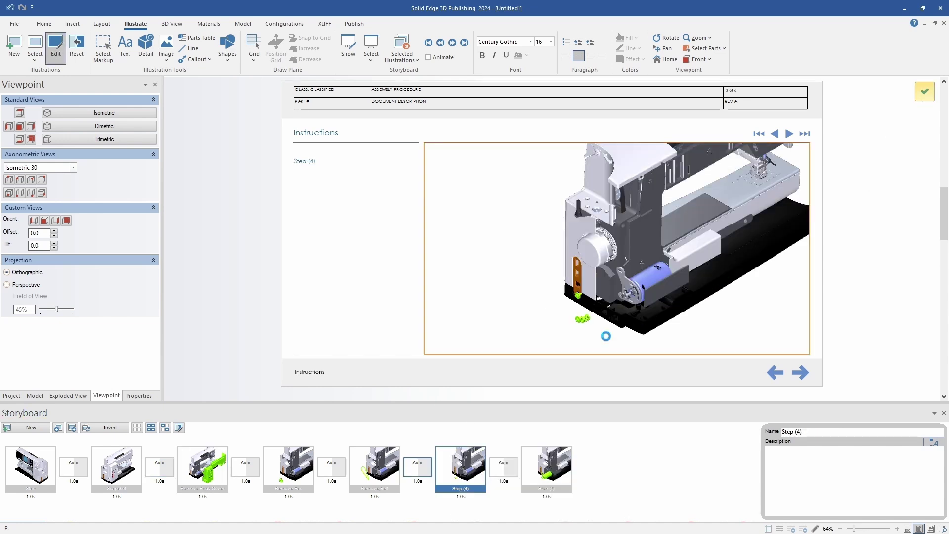
{"action": "left_click", "coordinate": [924, 91]}
Step: Rename the Step (4) illustration "Remove Drive, Bolts, and Washer"
{"action": "right_click", "coordinate": [464, 456]}
{"action": "left_click", "coordinate": [492, 461]}
{"action": "type", "text": "Remove Drive, Bolts"}
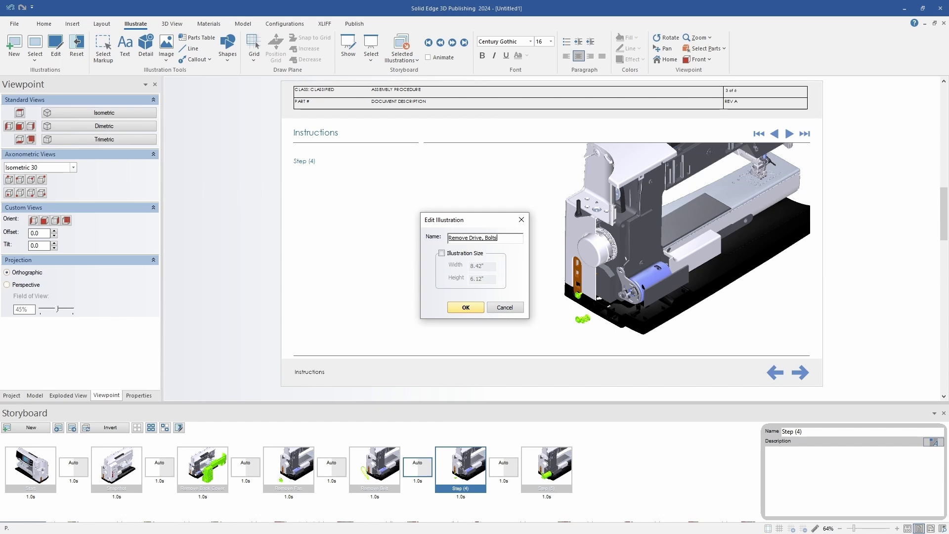
{"action": "type", "text": "hers"}
{"action": "key", "text": "Return"}
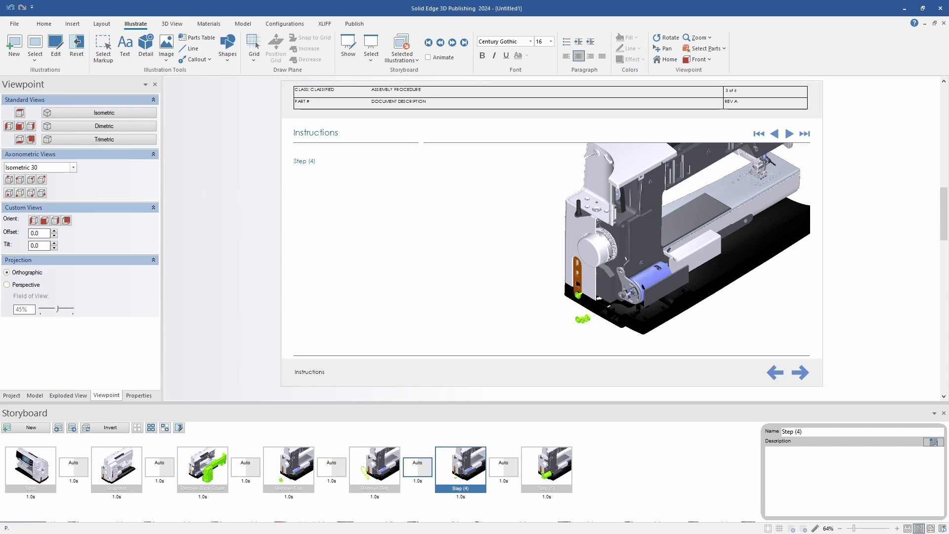
Step: Rename the last storyboard illustration, Step (5), "Remove Motor"
{"action": "right_click", "coordinate": [542, 469]}
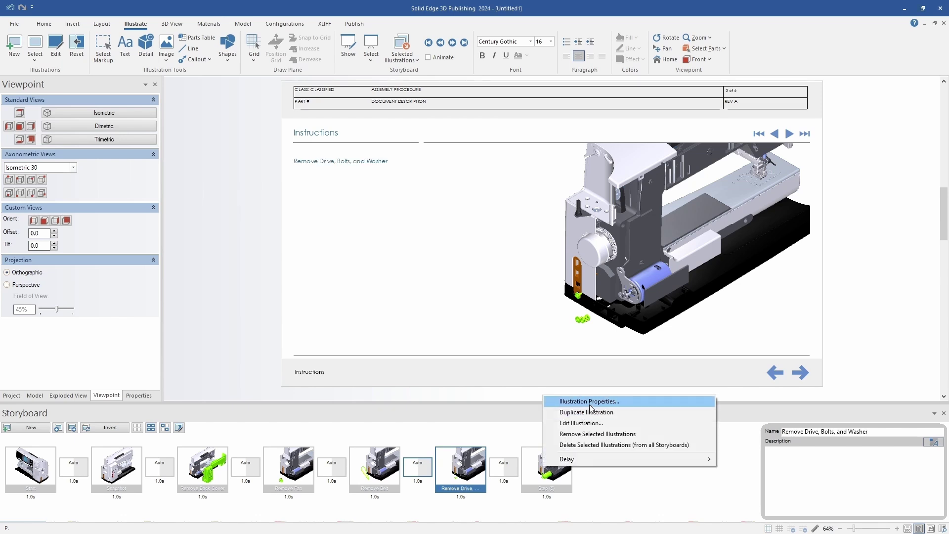
{"action": "left_click", "coordinate": [590, 405]}
{"action": "type", "text": "Remove"}
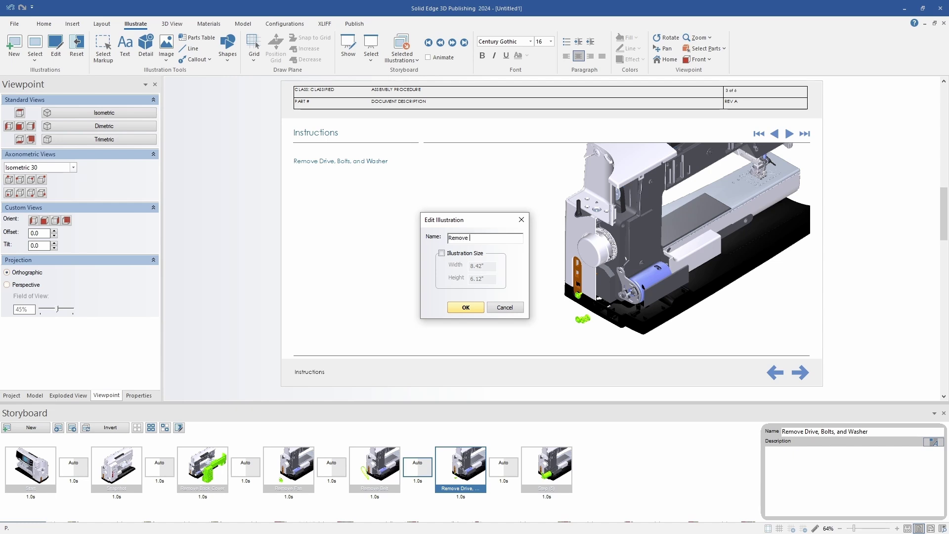
{"action": "key", "text": "Return"}
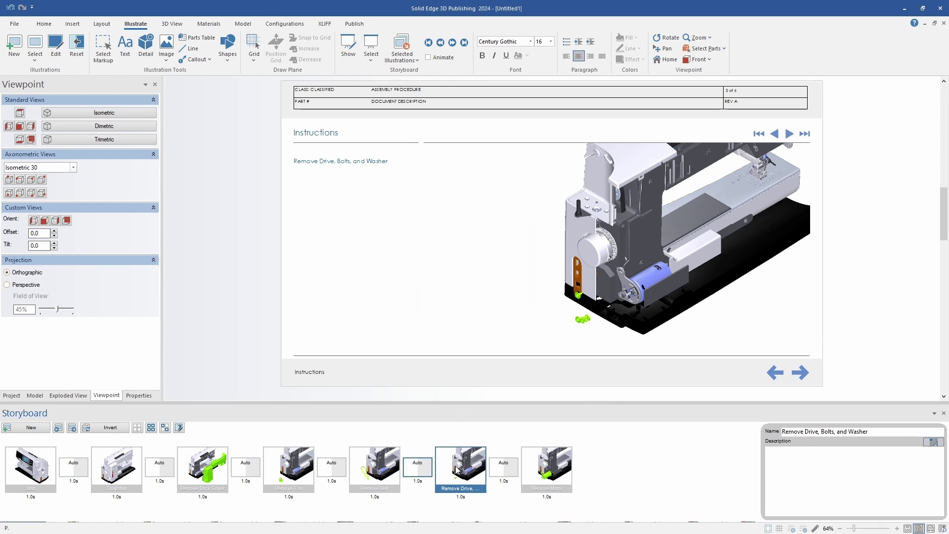
Step: Edit the "Remove Drive, Bolts, and Washer" illustration and create a parts list named "Drive, Bolts, and Washers" from the selected objects only
{"action": "right_click", "coordinate": [456, 470]}
{"action": "left_click", "coordinate": [489, 423]}
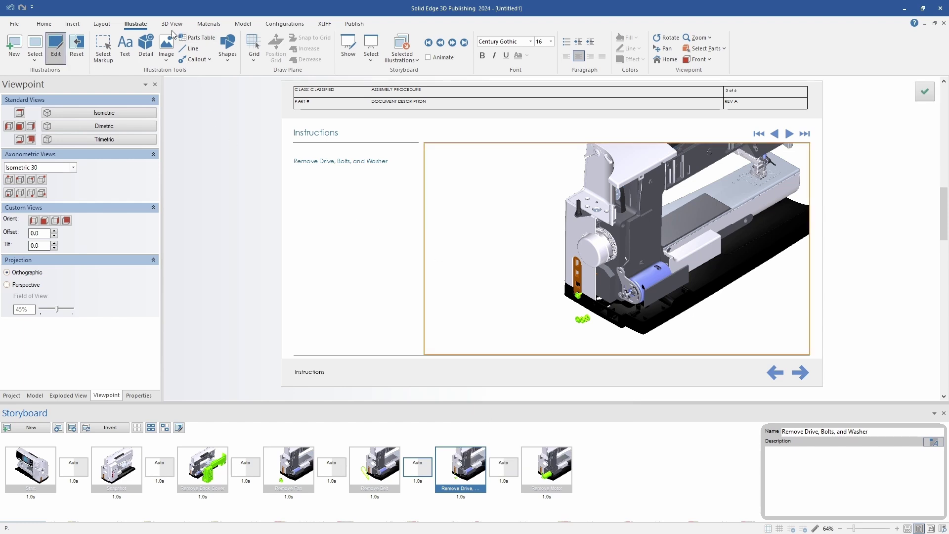
{"action": "left_click", "coordinate": [243, 24]}
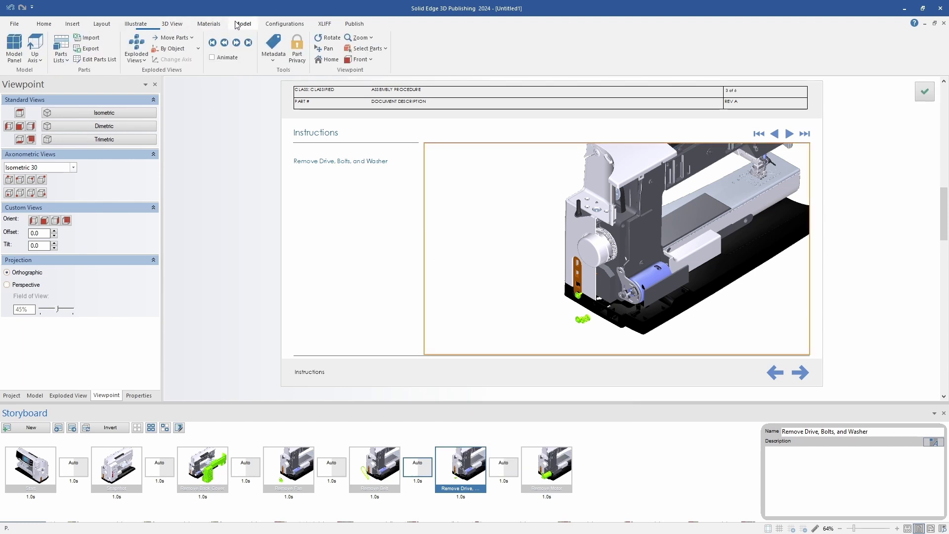
{"action": "left_click", "coordinate": [62, 59]}
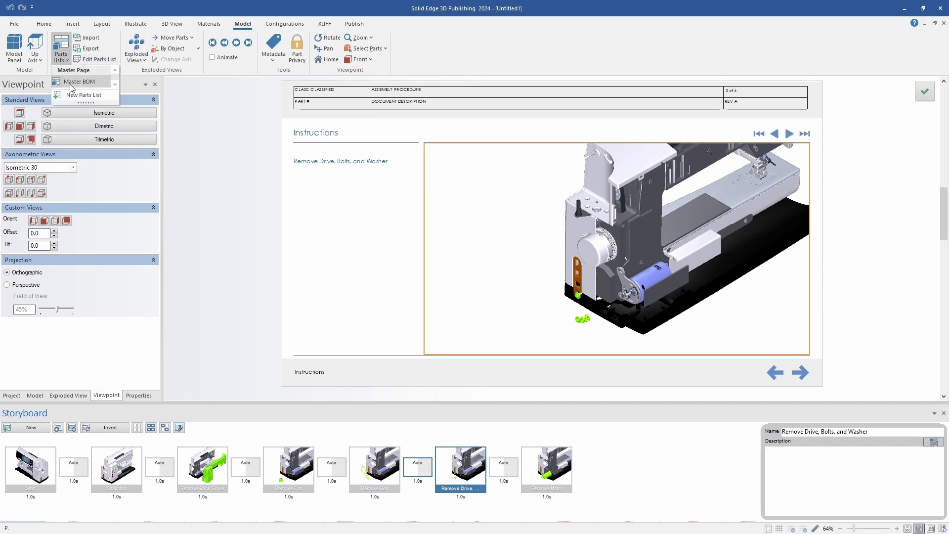
{"action": "left_click", "coordinate": [74, 95]}
{"action": "left_click", "coordinate": [439, 286]}
{"action": "left_click_drag", "start_coordinate": [473, 219], "coordinate": [396, 225]}
{"action": "type", "text": "Drive, Bolts, and Washers"}
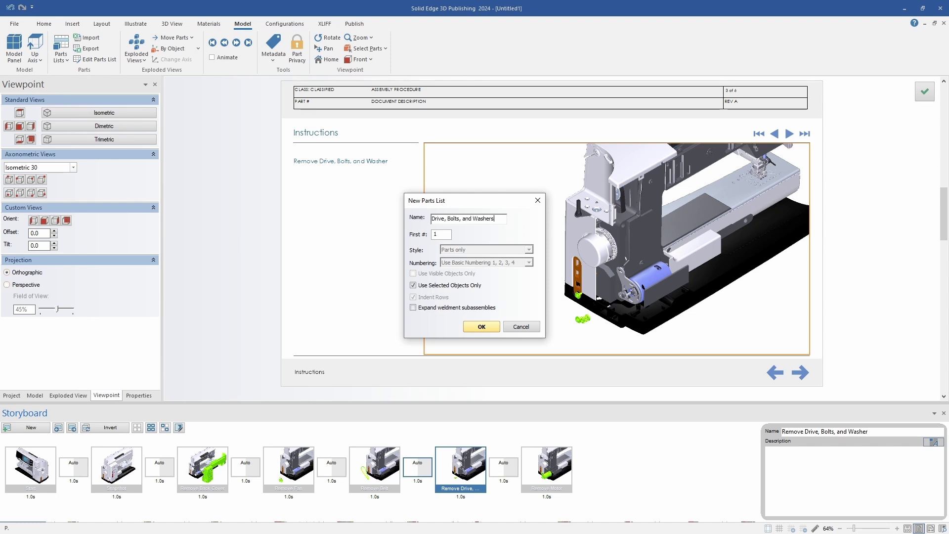
{"action": "key", "text": "Return"}
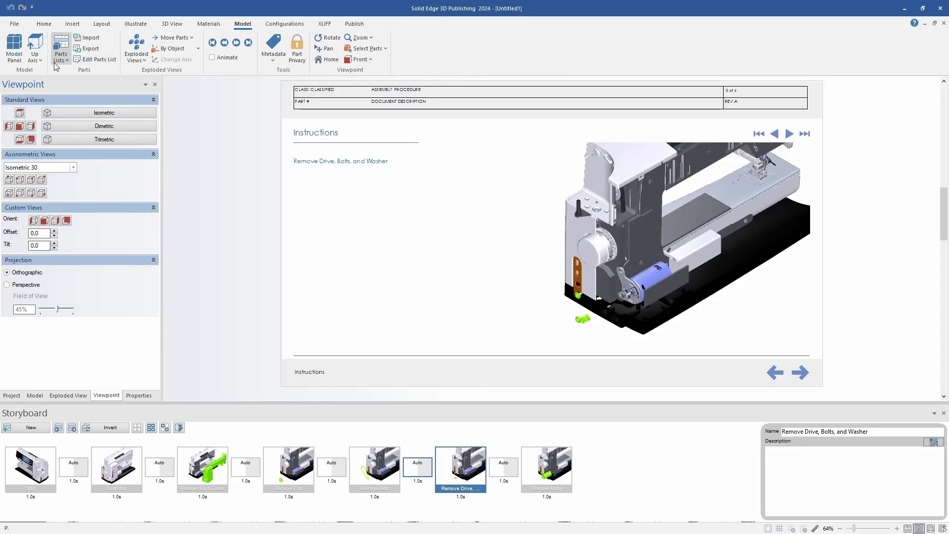
Step: Insert a parts table into the "Remove Drive, Bolts, and Washer" illustration, in the empty area beside the machine's base
{"action": "left_click", "coordinate": [181, 28]}
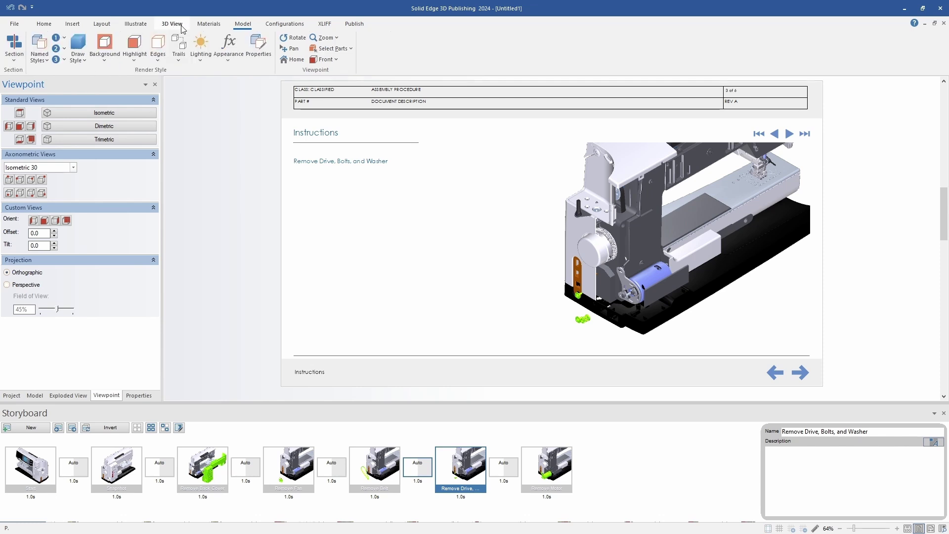
{"action": "left_click", "coordinate": [138, 26]}
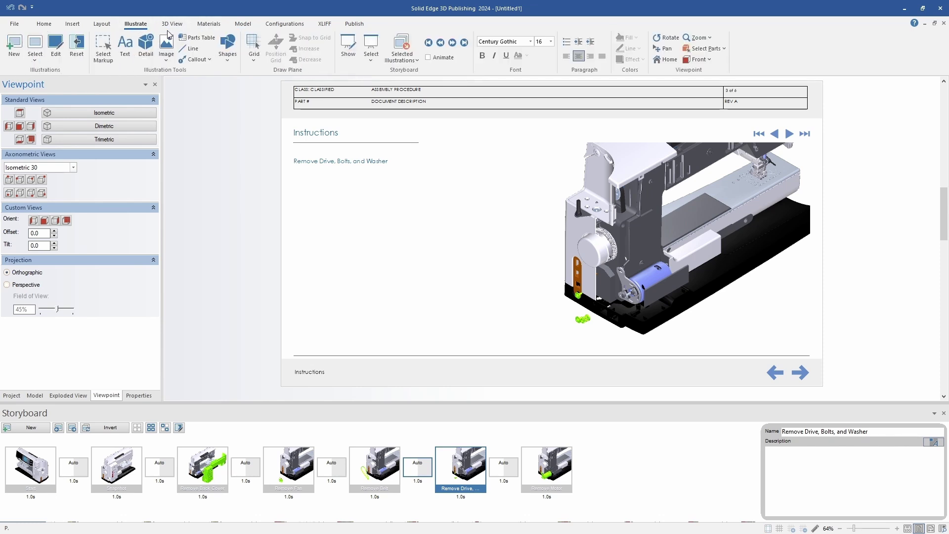
{"action": "double_click", "coordinate": [370, 226]}
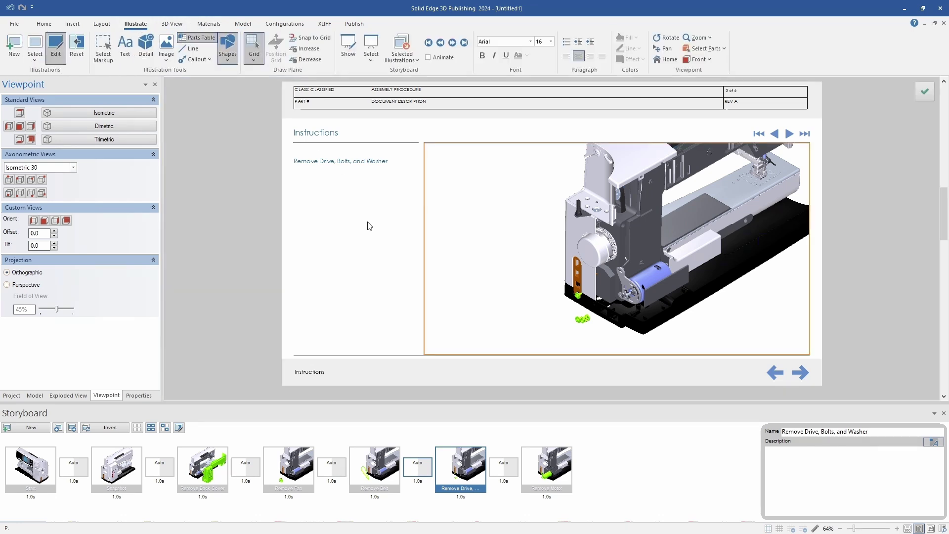
{"action": "left_click_drag", "start_coordinate": [455, 280], "coordinate": [558, 331]}
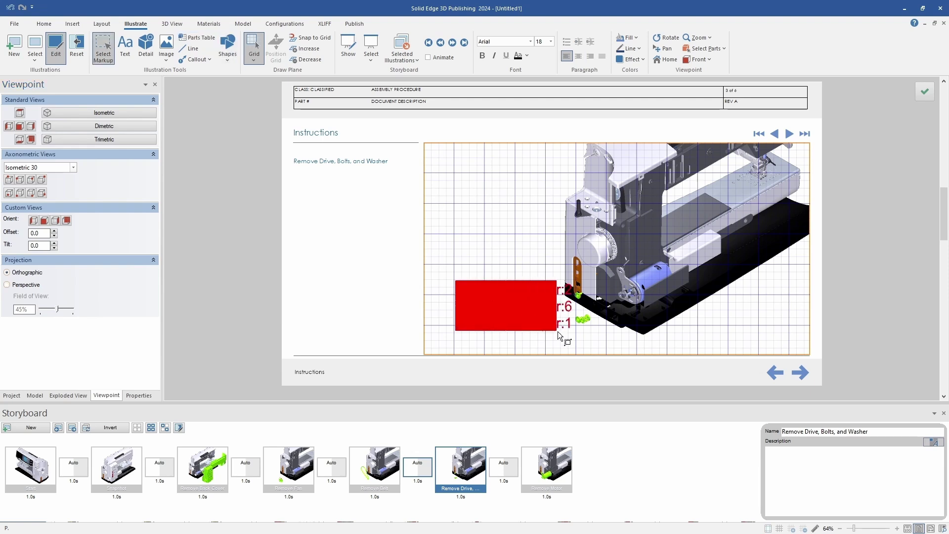
Step: Remove the parts table's fill and give the table black lines
{"action": "left_click", "coordinate": [629, 37]}
{"action": "left_click", "coordinate": [633, 247]}
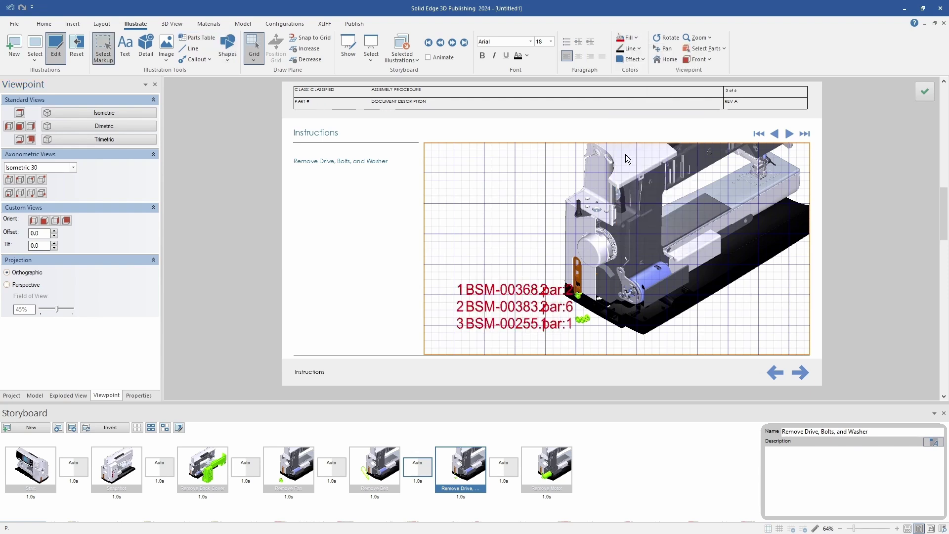
{"action": "left_click", "coordinate": [630, 52]}
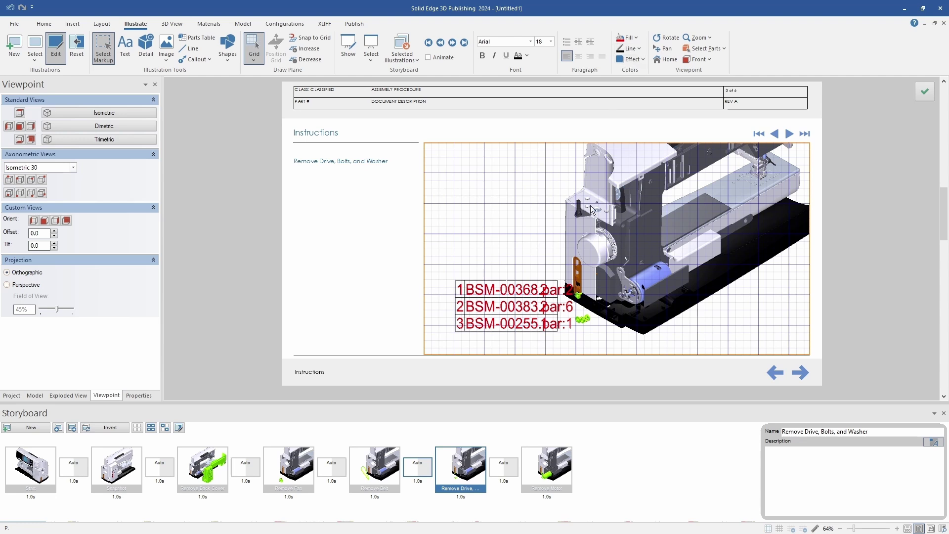
Step: Resize and reposition the parts table so its columns are readable and it sits clear of the machine and removed bolts
{"action": "left_click_drag", "start_coordinate": [558, 333], "coordinate": [637, 331]}
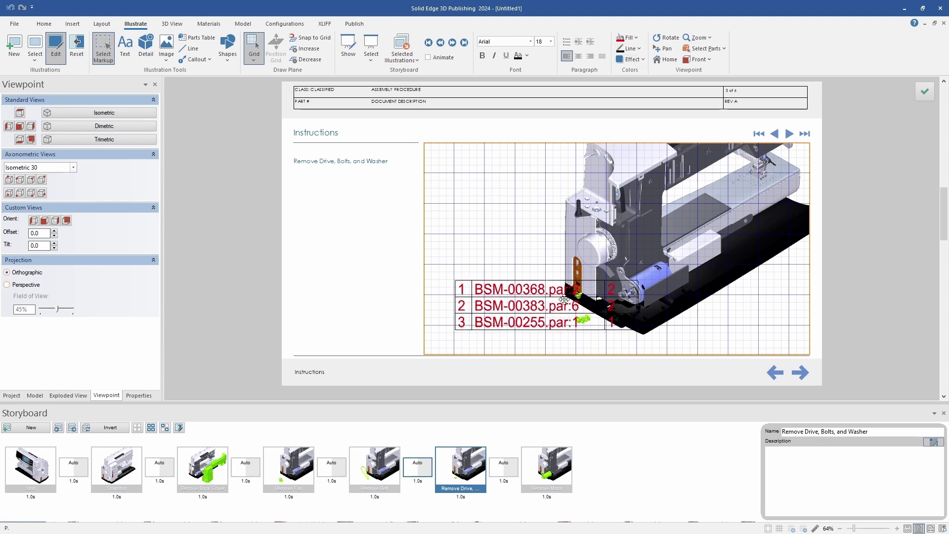
{"action": "left_click_drag", "start_coordinate": [568, 282], "coordinate": [548, 292]}
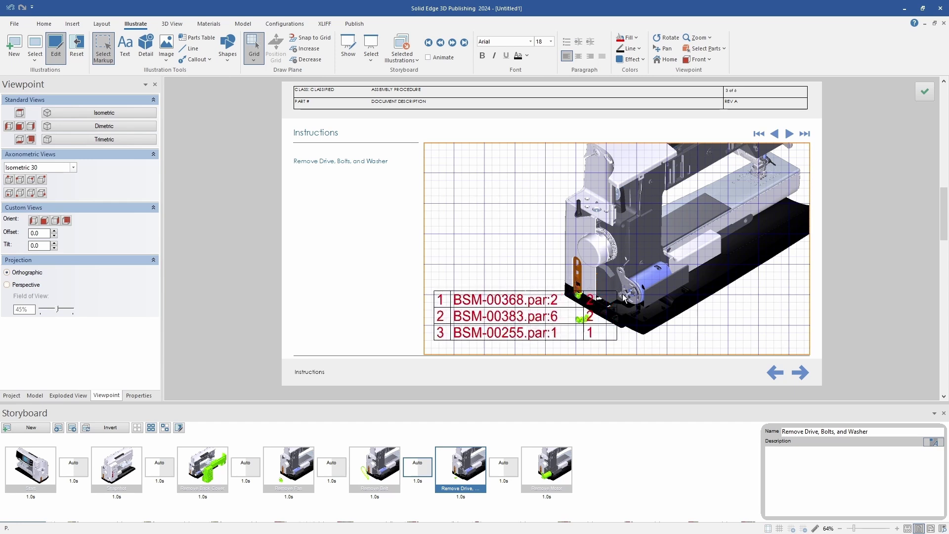
{"action": "left_click_drag", "start_coordinate": [617, 289], "coordinate": [561, 305]}
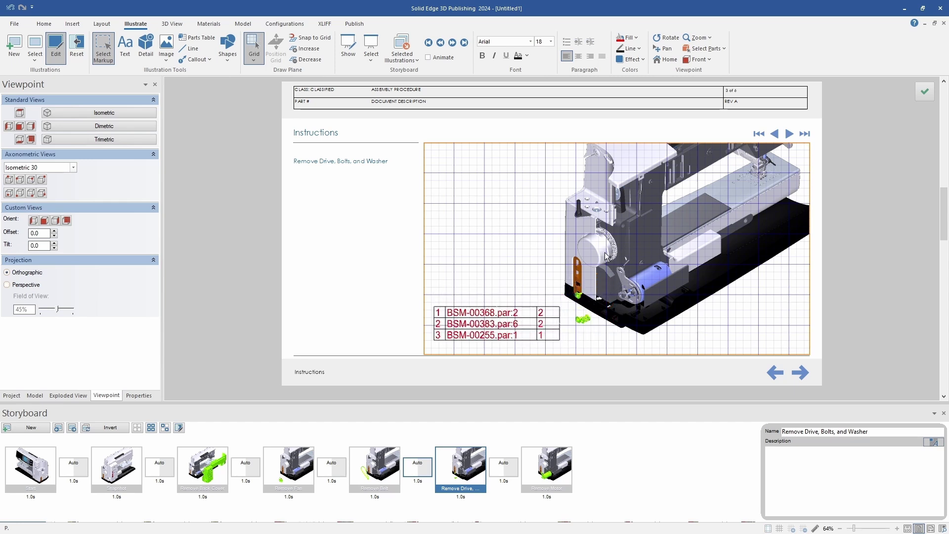
Step: Remove the lines from the parts table and finish editing the "Remove Drive, Bolts, and Washer" illustration
{"action": "left_click", "coordinate": [638, 49]}
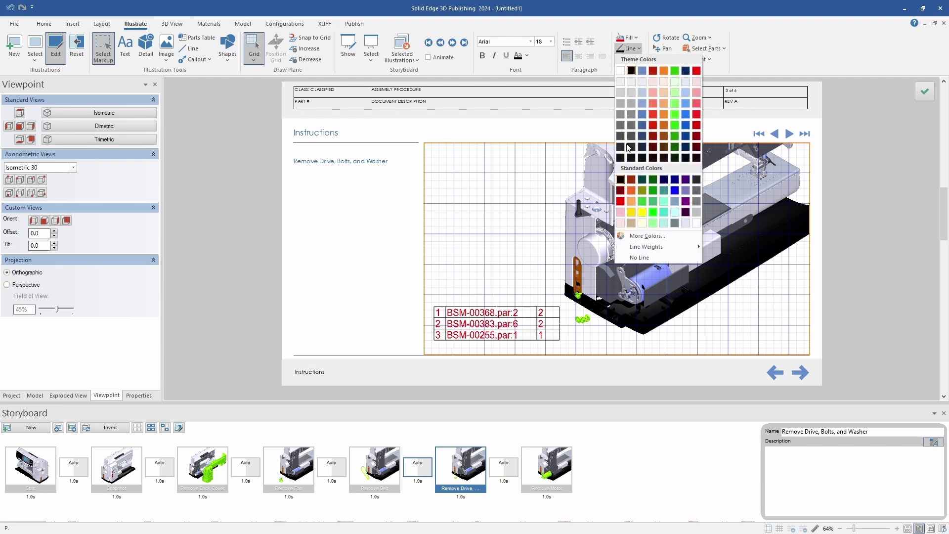
{"action": "left_click", "coordinate": [643, 259]}
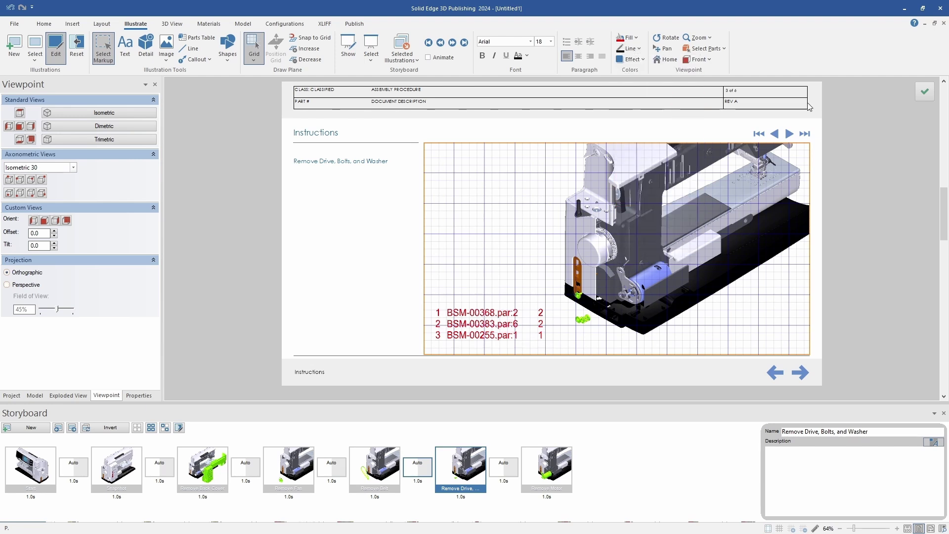
{"action": "left_click", "coordinate": [926, 90]}
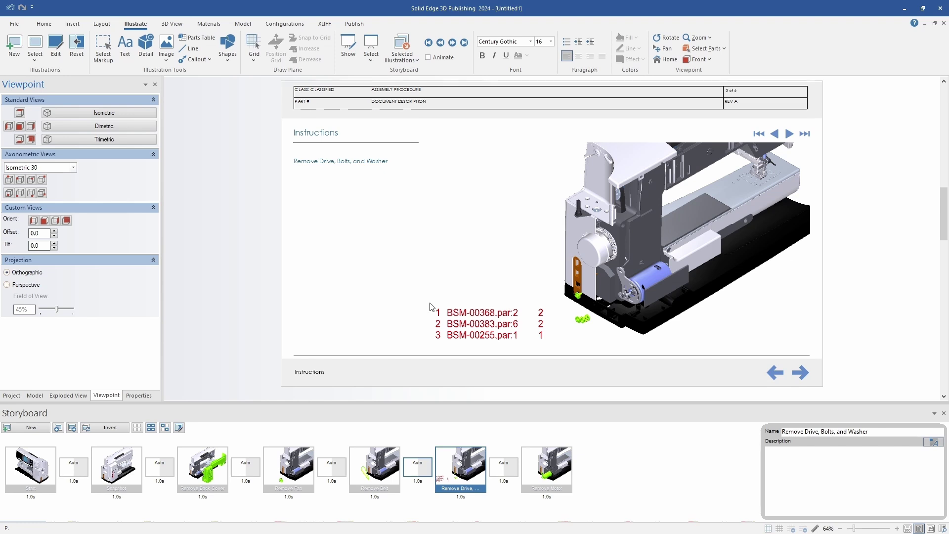
Step: Play the motor removal storyboard from Start through Remove Motor with the page's navigation controls, and return to Start
{"action": "left_click", "coordinate": [36, 467]}
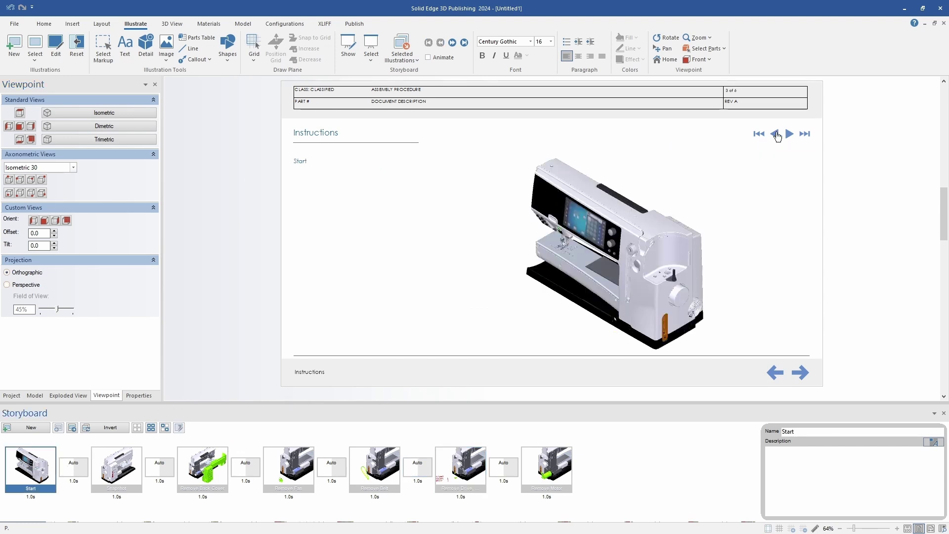
{"action": "left_click", "coordinate": [789, 134]}
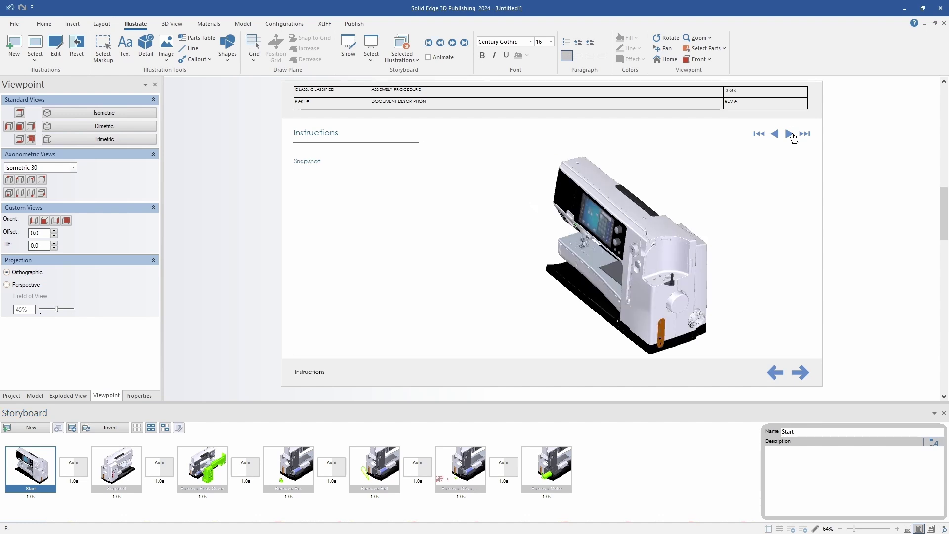
{"action": "left_click", "coordinate": [789, 135]}
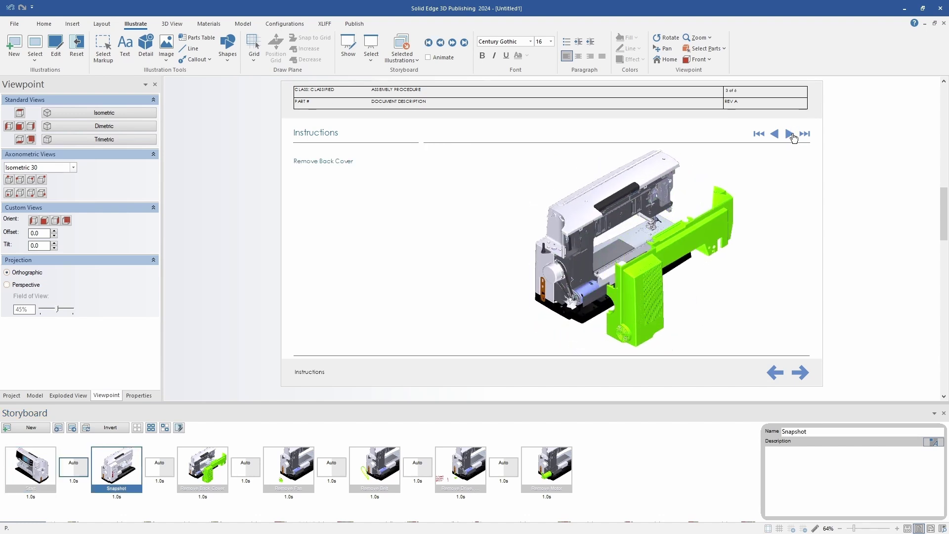
{"action": "left_click", "coordinate": [790, 135]}
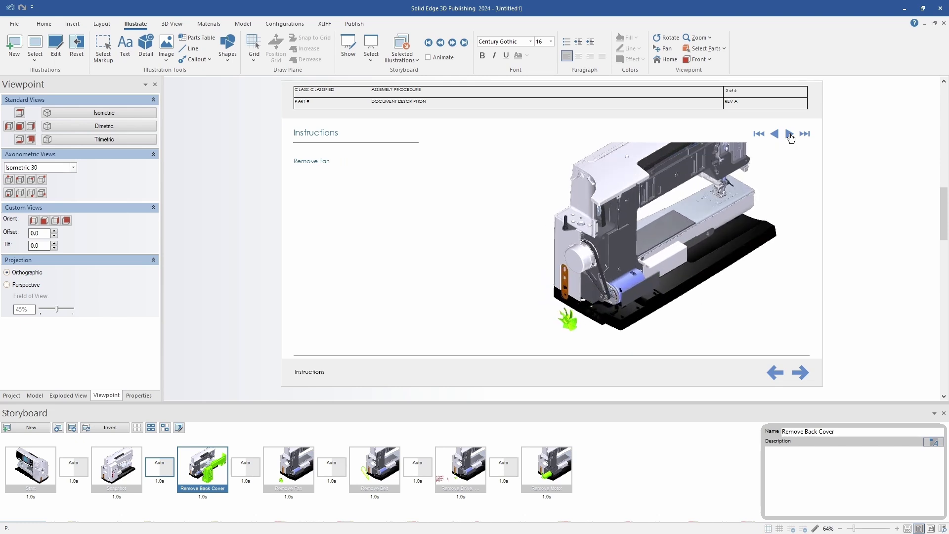
{"action": "left_click", "coordinate": [790, 134]}
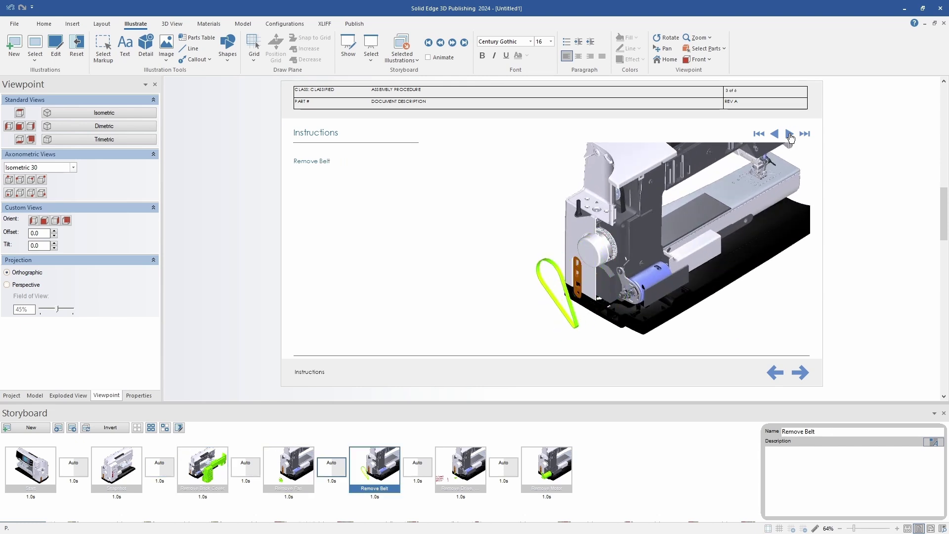
{"action": "left_click", "coordinate": [790, 134]}
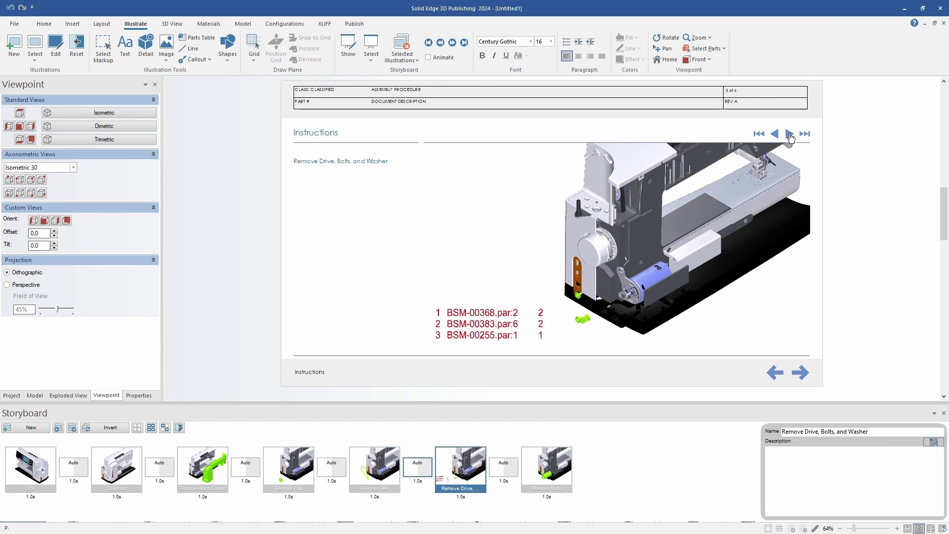
{"action": "left_click", "coordinate": [791, 134]}
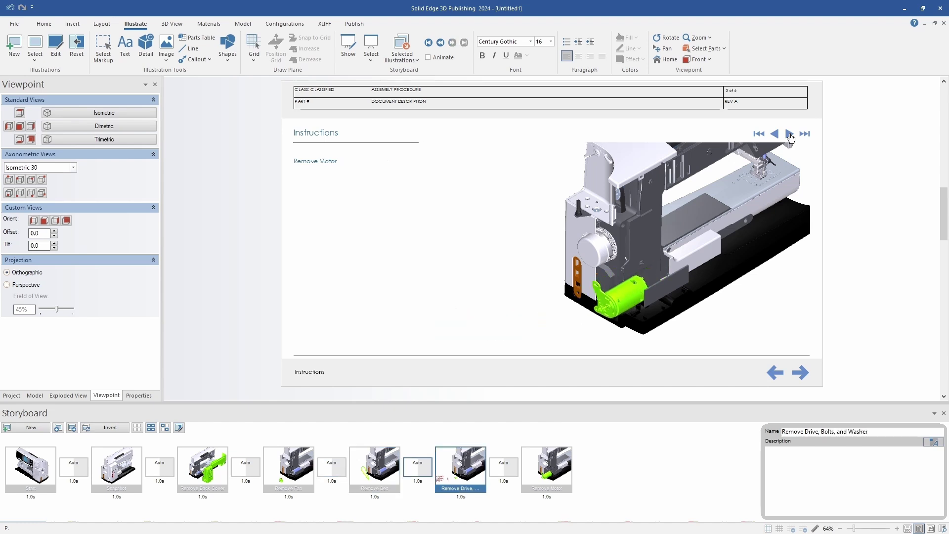
{"action": "left_click", "coordinate": [759, 134]}
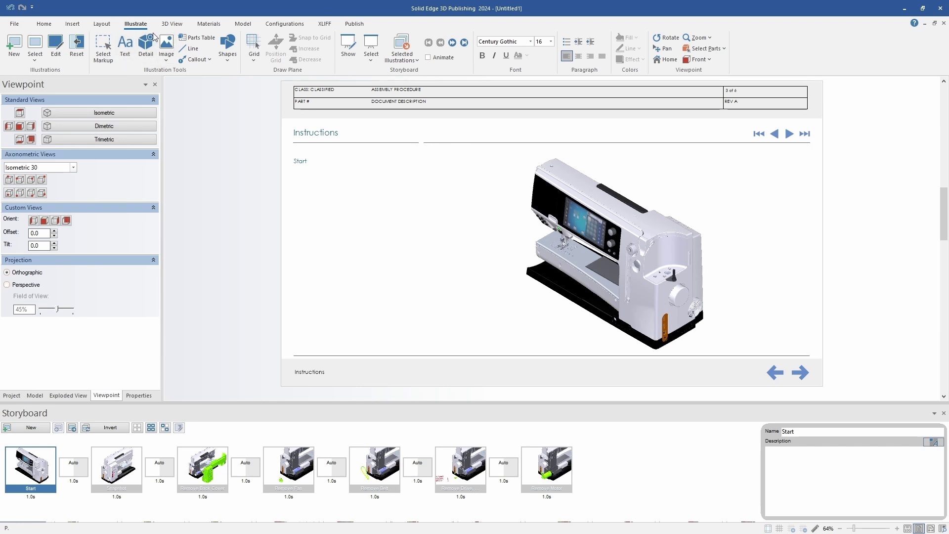
Step: Insert a carousel on the Instructions page for view 3D(1) and the Motor Removal storyboard
{"action": "left_click", "coordinate": [75, 24]}
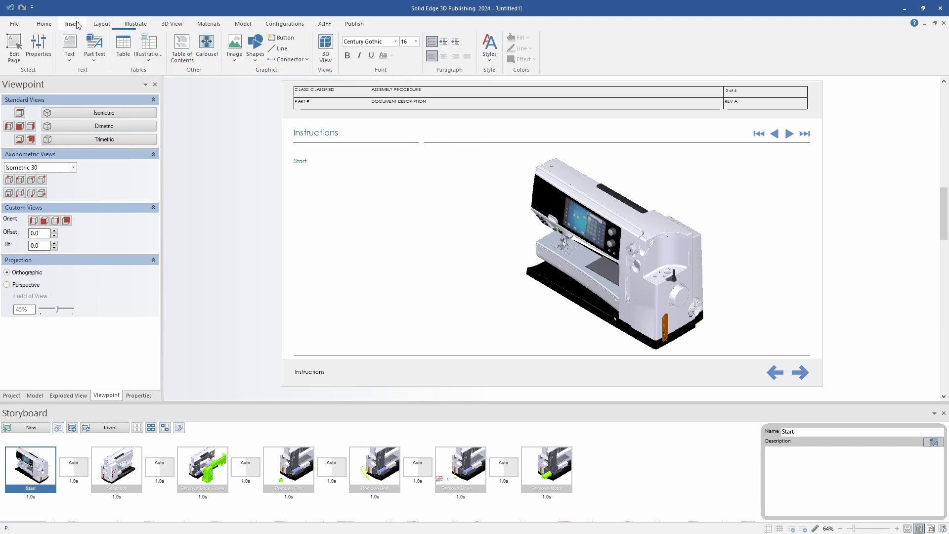
{"action": "left_click", "coordinate": [206, 47]}
{"action": "left_click_drag", "start_coordinate": [471, 312], "coordinate": [507, 338]}
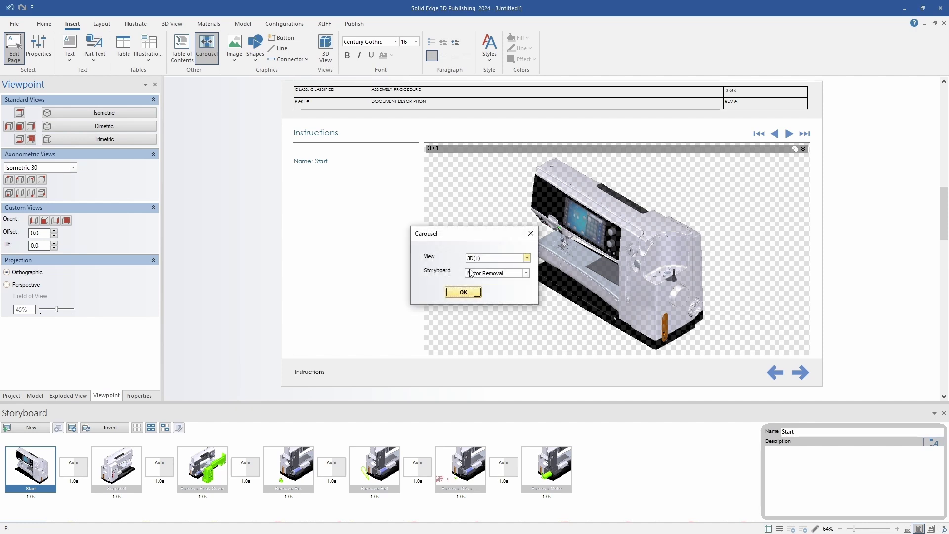
{"action": "left_click", "coordinate": [466, 292]}
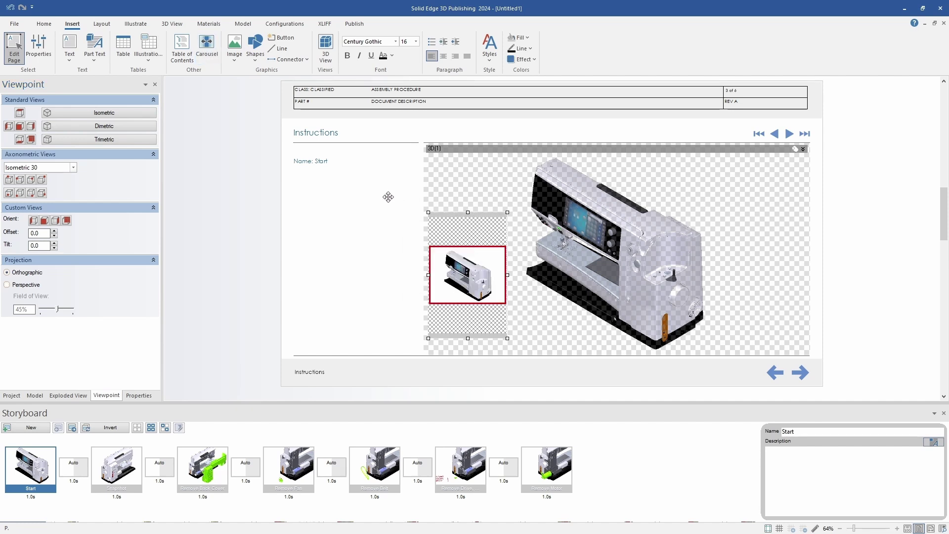
Step: Move the carousel into the empty area below the step name and extend it downward to fit two thumbnails
{"action": "left_click", "coordinate": [445, 214]}
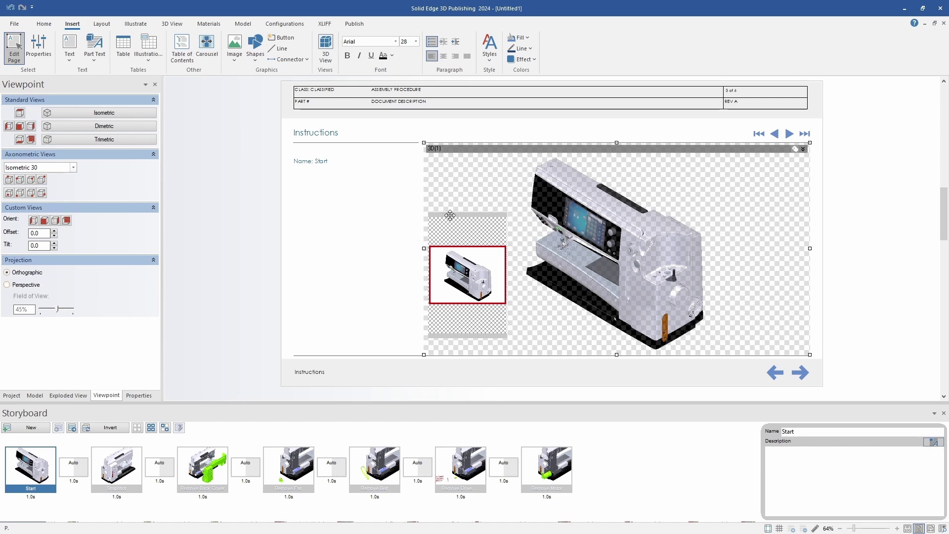
{"action": "left_click", "coordinate": [450, 215]}
{"action": "left_click_drag", "start_coordinate": [451, 214], "coordinate": [357, 183]}
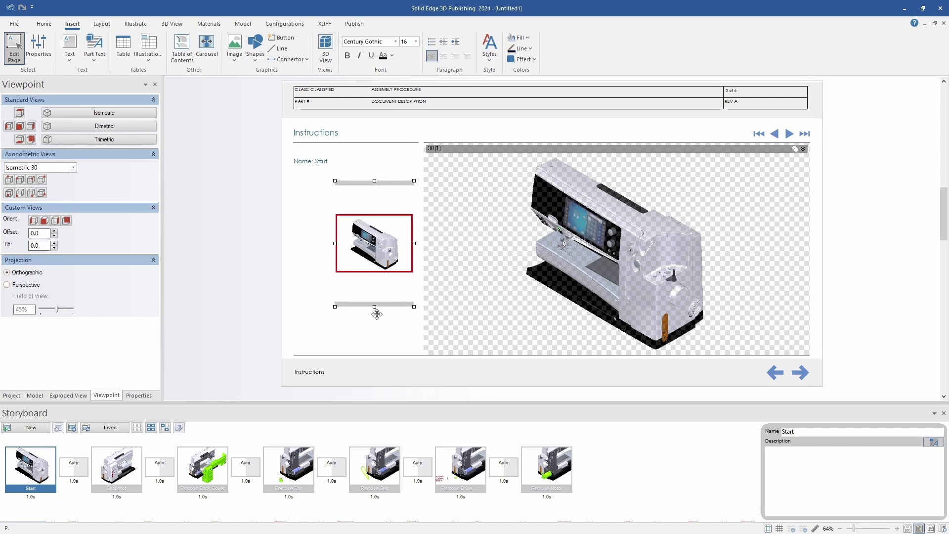
{"action": "left_click_drag", "start_coordinate": [374, 307], "coordinate": [375, 328]}
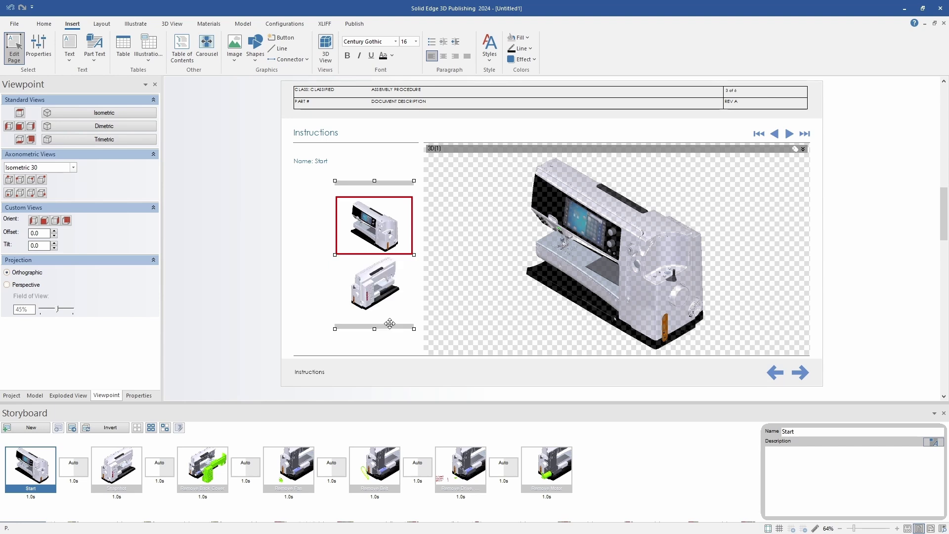
{"action": "left_click", "coordinate": [391, 170]}
{"action": "left_click", "coordinate": [307, 191]}
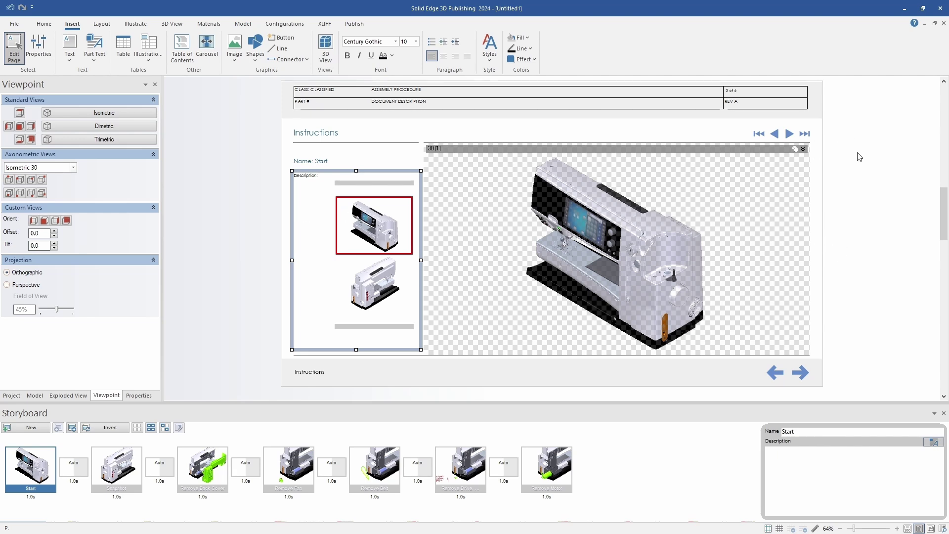
Step: Leave page editing and test the carousel by going to the Snapshot illustration and back to Start
{"action": "key", "text": "Escape"}
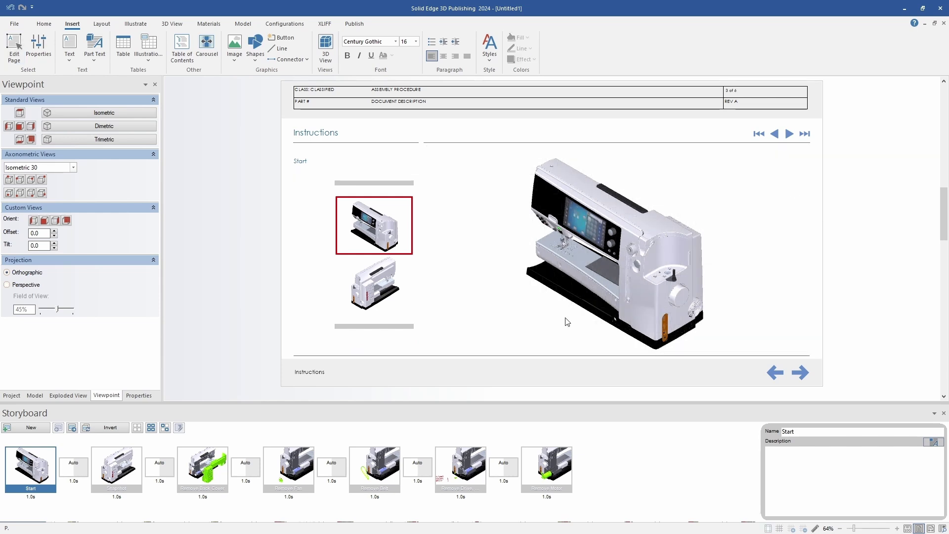
{"action": "left_click", "coordinate": [379, 275]}
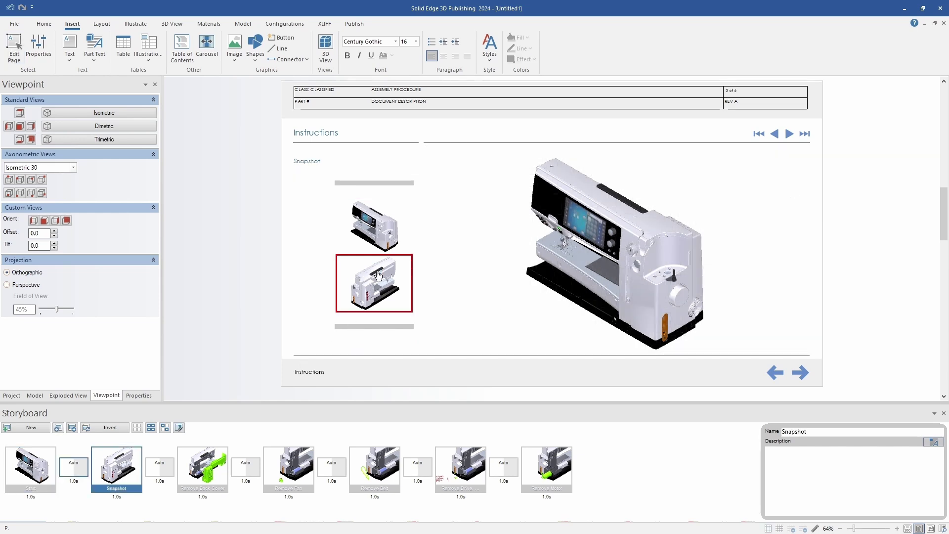
{"action": "left_click", "coordinate": [381, 241]}
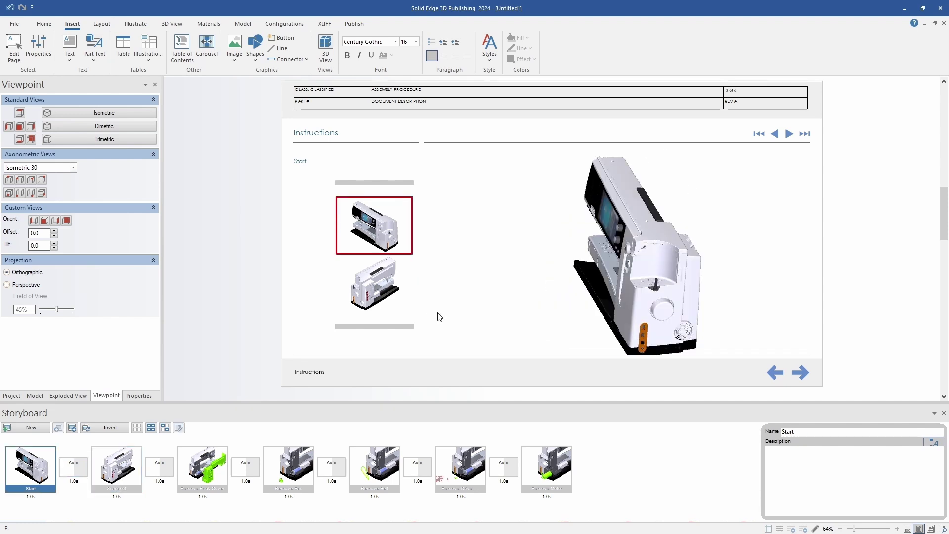
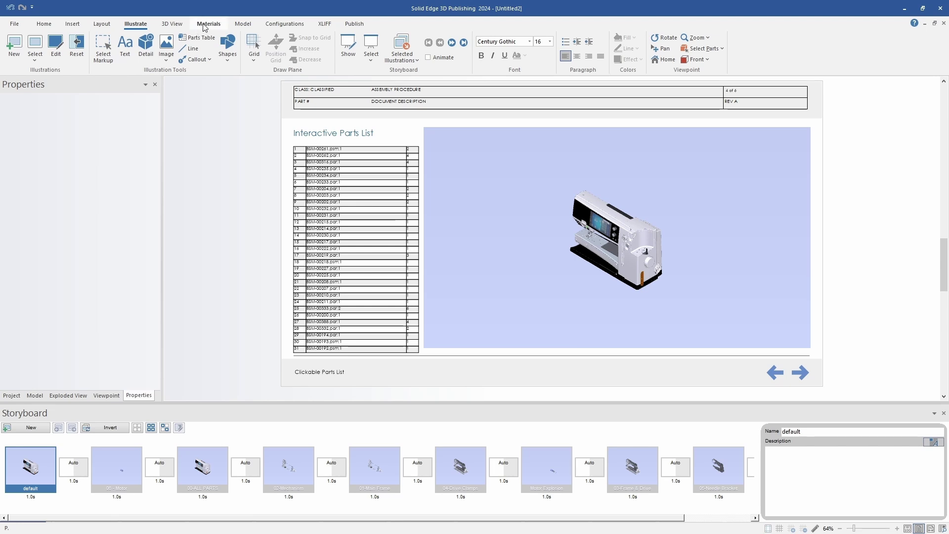
Step: Set the background of the 3D view on the Interactive Parts List page to white
{"action": "left_click", "coordinate": [494, 184]}
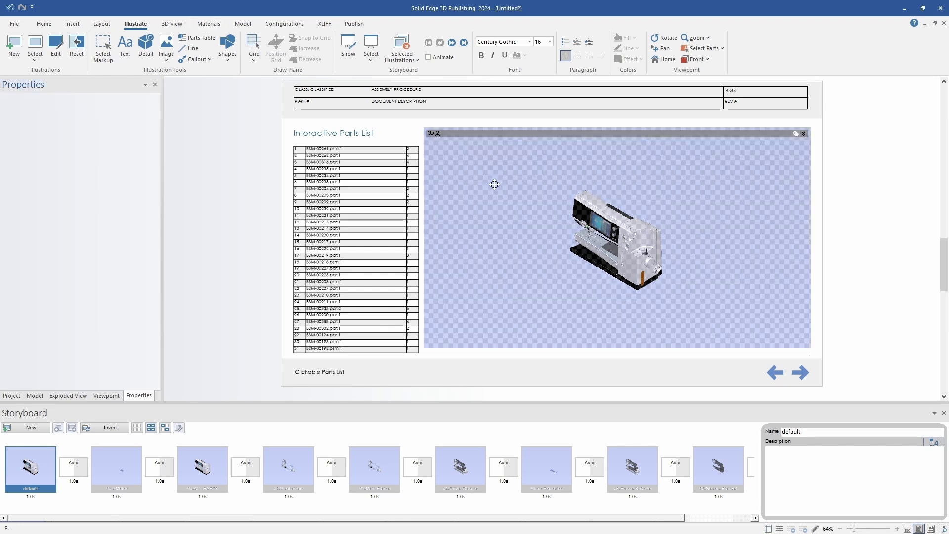
{"action": "left_click", "coordinate": [171, 24]}
{"action": "left_click", "coordinate": [104, 47]}
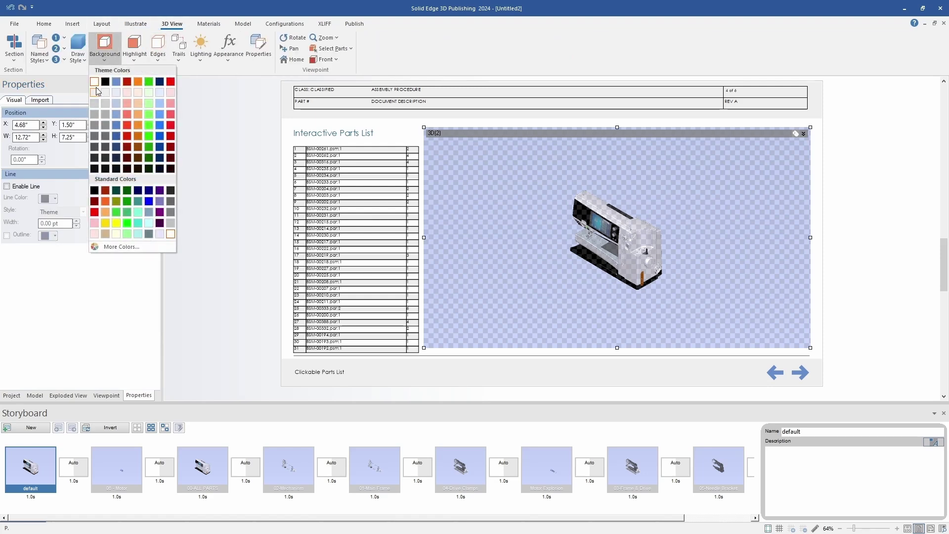
{"action": "left_click", "coordinate": [97, 91]}
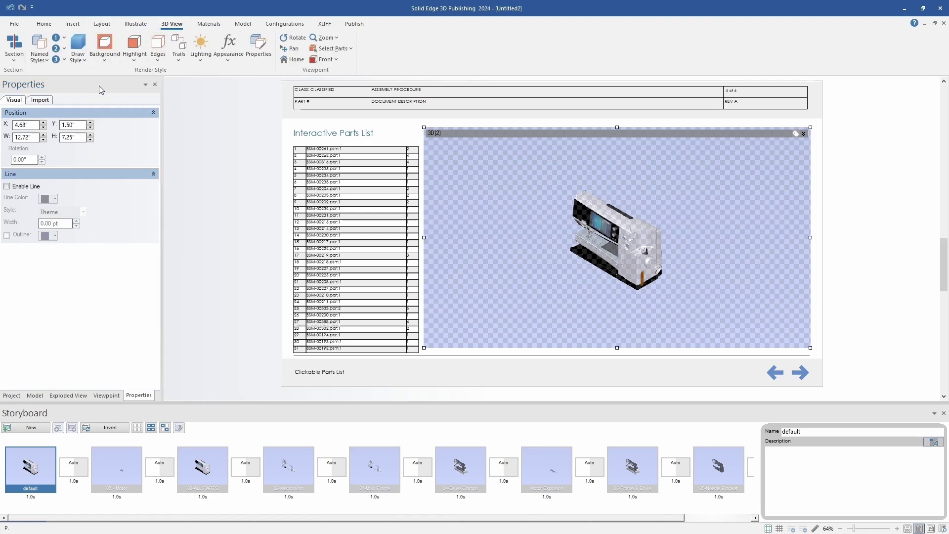
{"action": "left_click", "coordinate": [218, 200]}
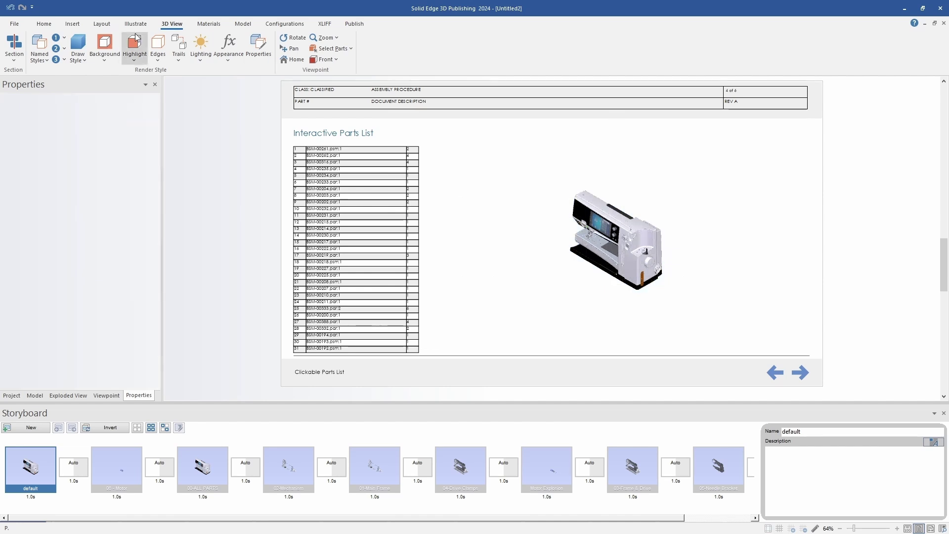
Step: Create a new storyboard named "Motor Disassembly" for the Interactive Parts List page's 3D view
{"action": "left_click", "coordinate": [134, 23]}
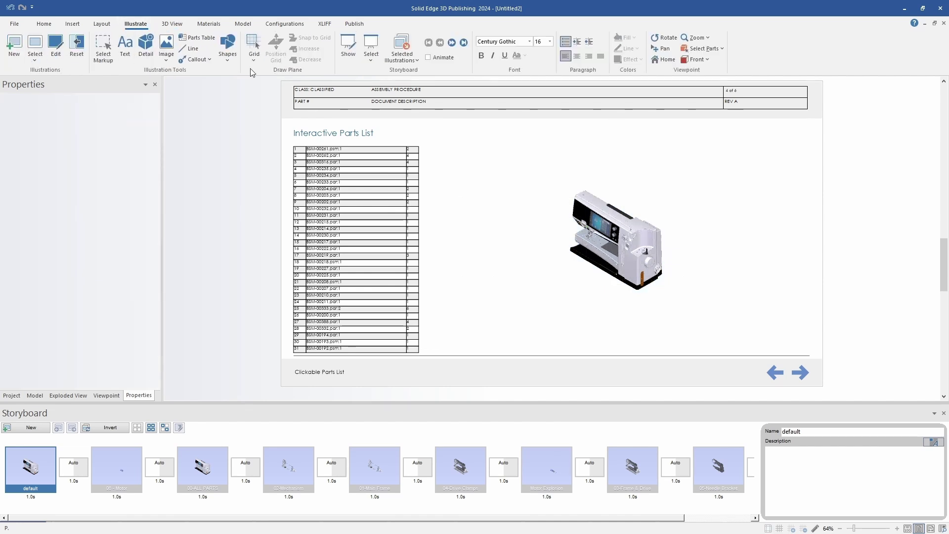
{"action": "left_click", "coordinate": [372, 60]}
{"action": "left_click", "coordinate": [386, 125]}
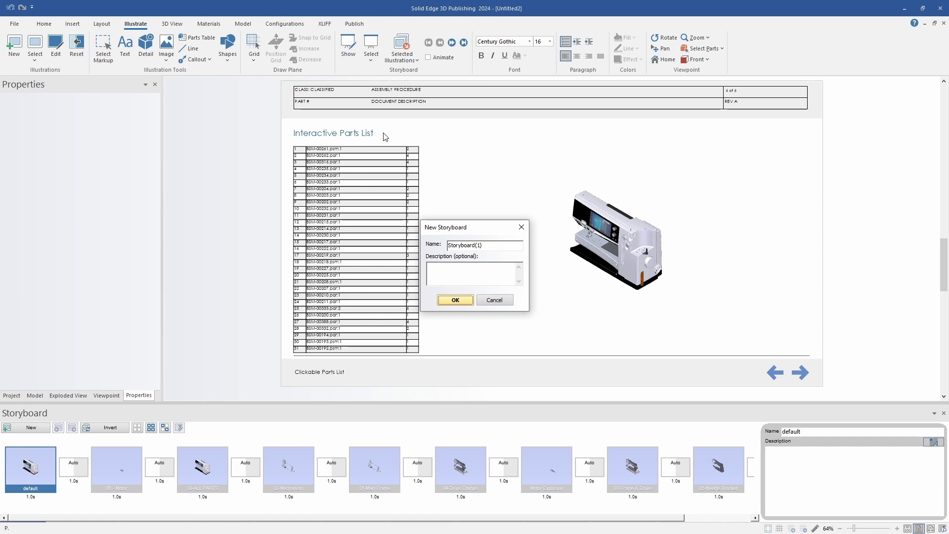
{"action": "left_click_drag", "start_coordinate": [485, 245], "coordinate": [424, 247]}
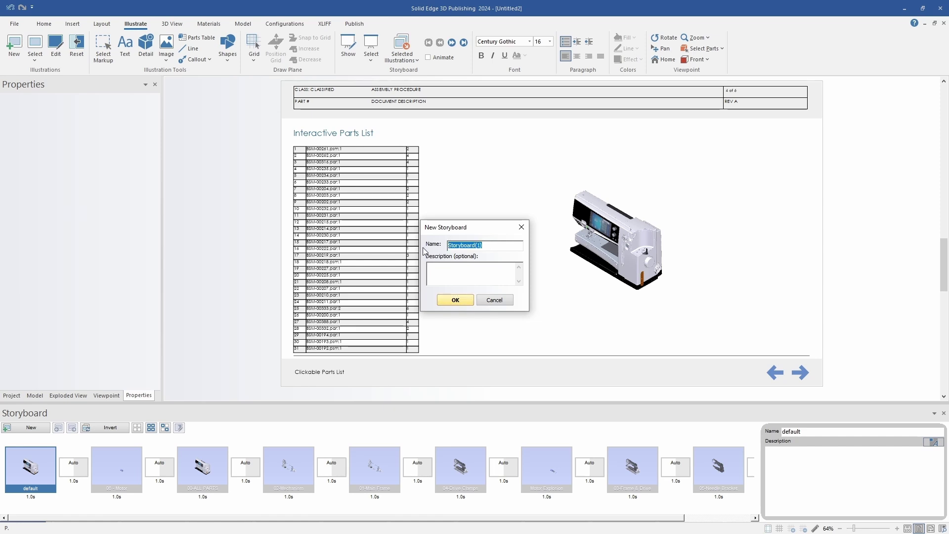
{"action": "type", "text": "MOto"}
{"action": "key", "text": "BackSpace"}
{"action": "key", "text": "BackSpace"}
{"action": "key", "text": "BackSpace"}
{"action": "key", "text": "BackSpace"}
{"action": "type", "text": "otor Disassemvl"}
{"action": "key", "text": "BackSpace"}
{"action": "key", "text": "BackSpace"}
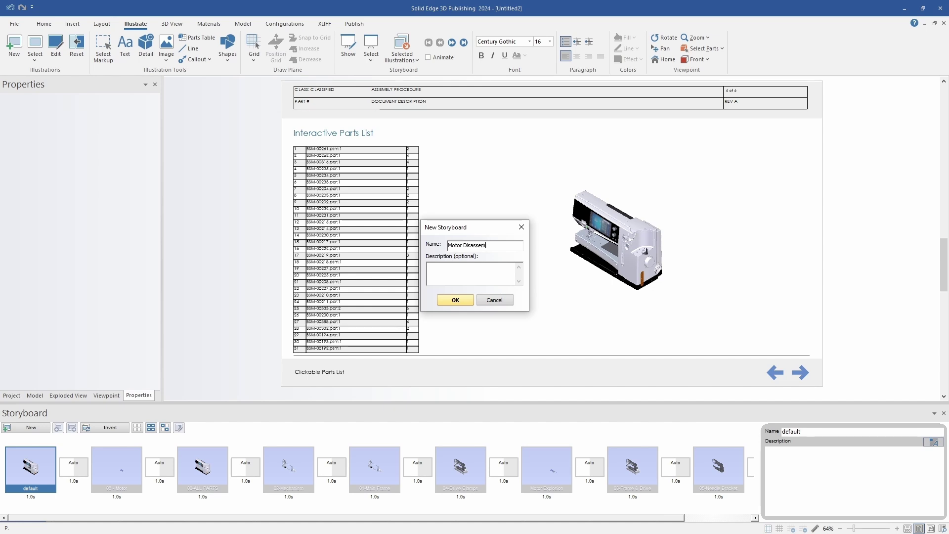
{"action": "type", "text": "bly"}
{"action": "key", "text": "Return"}
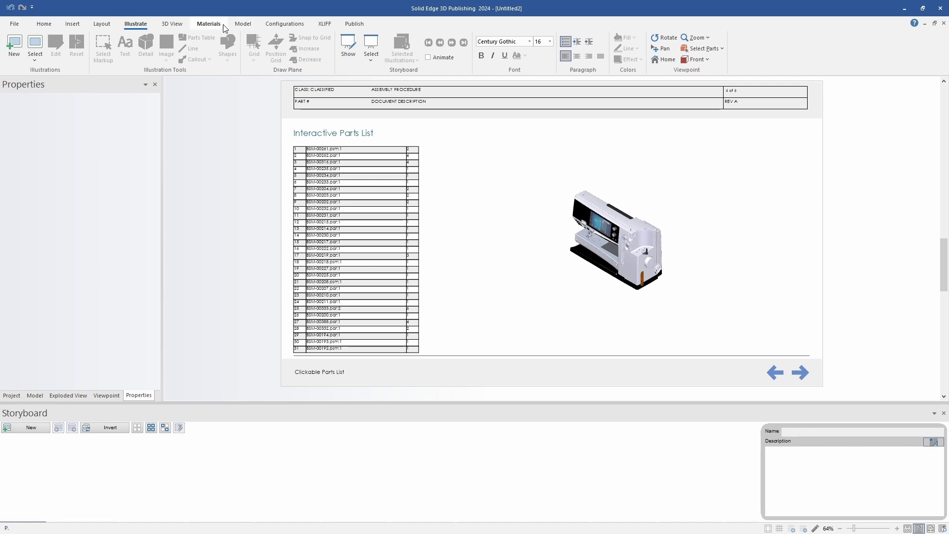
Step: Apply the configuration that shows only the motor assembly in the 3D view
{"action": "left_click", "coordinate": [251, 28]}
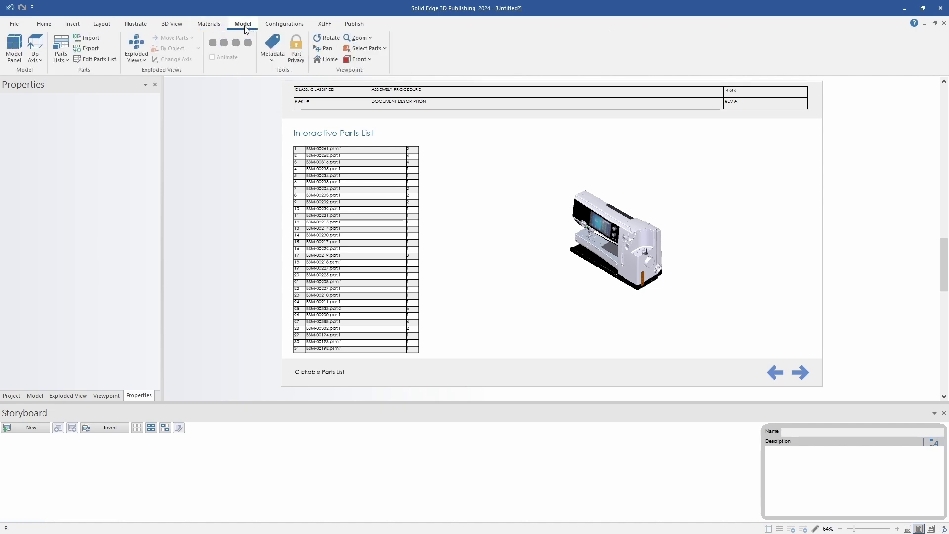
{"action": "left_click", "coordinate": [279, 29]}
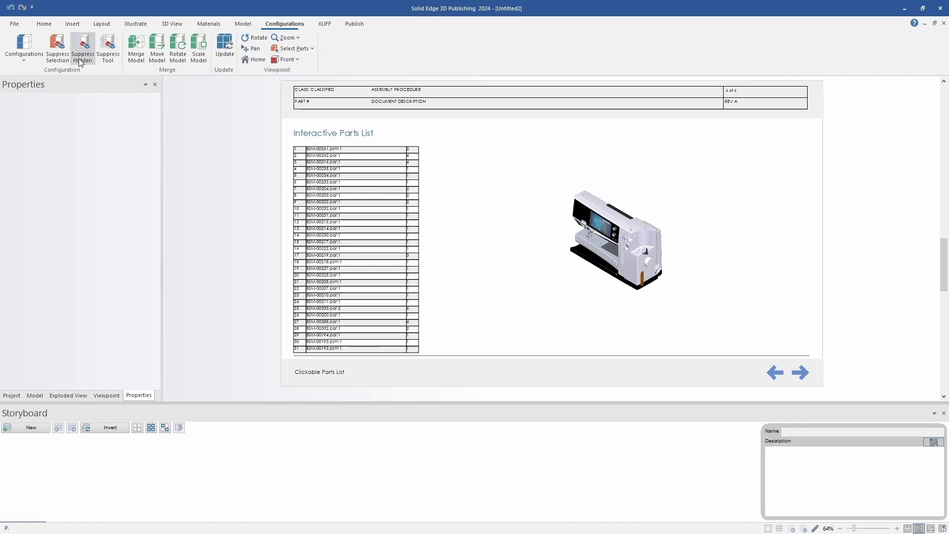
{"action": "left_click", "coordinate": [19, 62]}
{"action": "left_click", "coordinate": [64, 156]}
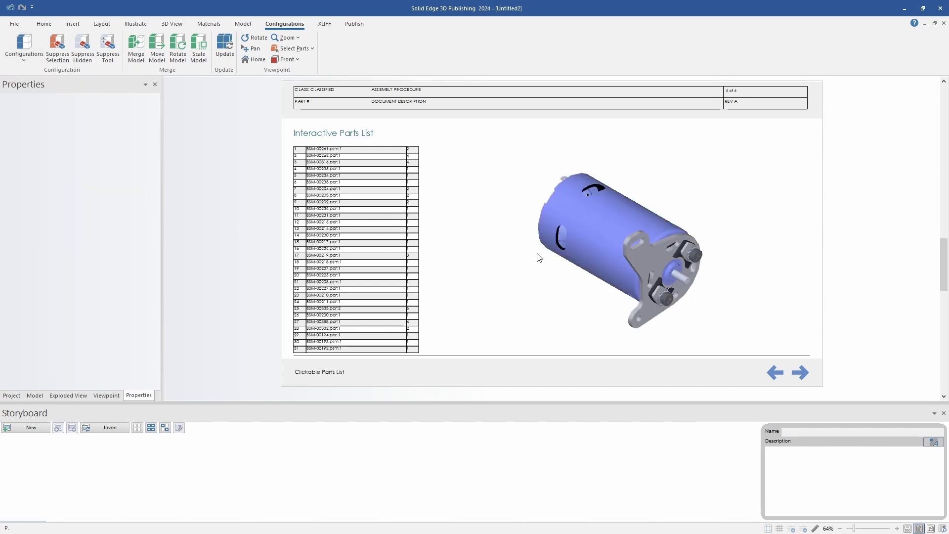
Step: Add an illustration named "Collapsed View" at the end of the storyboard and finish its markup editing
{"action": "left_click", "coordinate": [41, 427]}
{"action": "type", "text": "Collapsed View"}
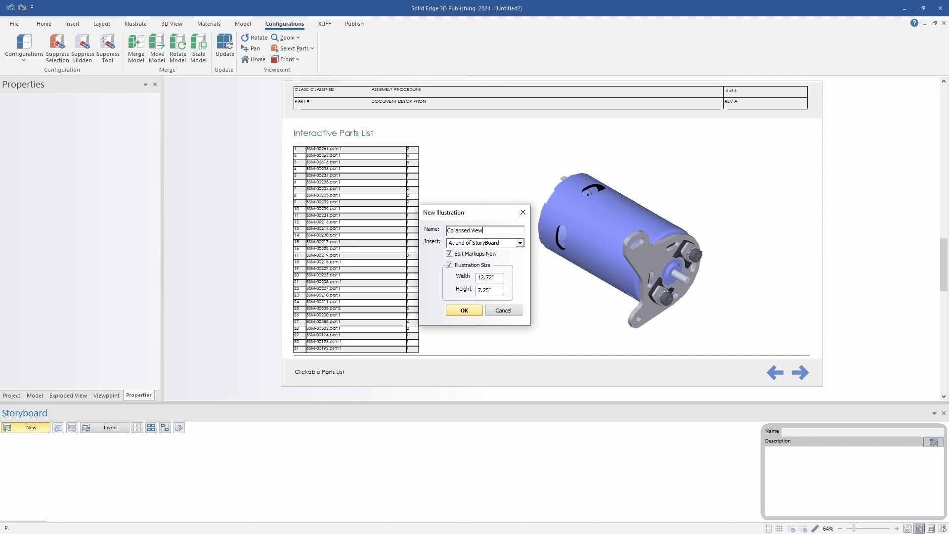
{"action": "key", "text": "Return"}
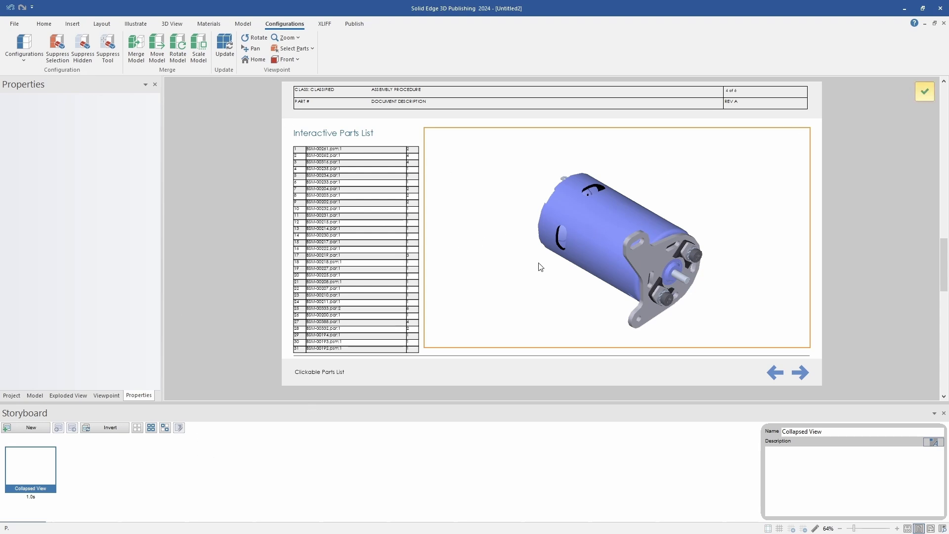
{"action": "right_click", "coordinate": [490, 215]}
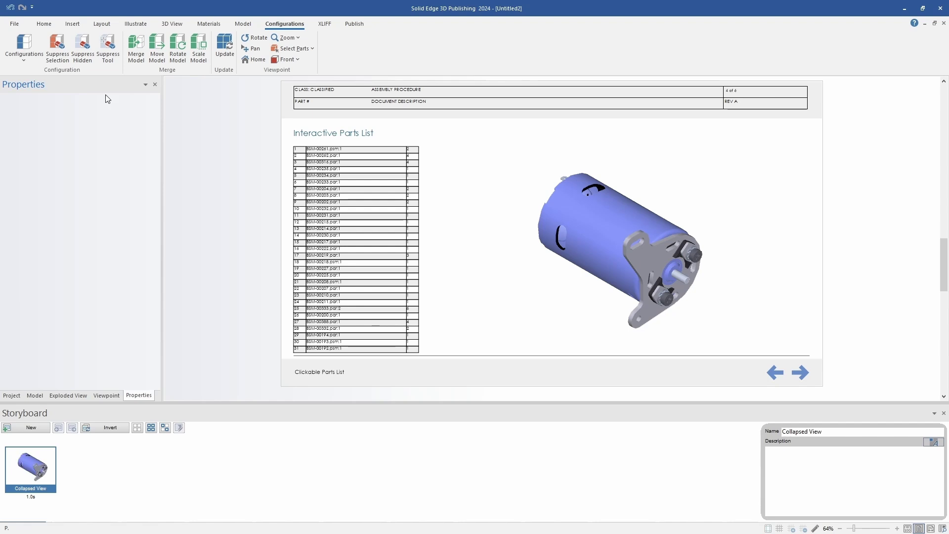
Step: Apply the Motor Explosion exploded view and capture it in the storyboard as a new illustration named "Exploded View"
{"action": "left_click", "coordinate": [243, 25]}
{"action": "left_click", "coordinate": [136, 47]}
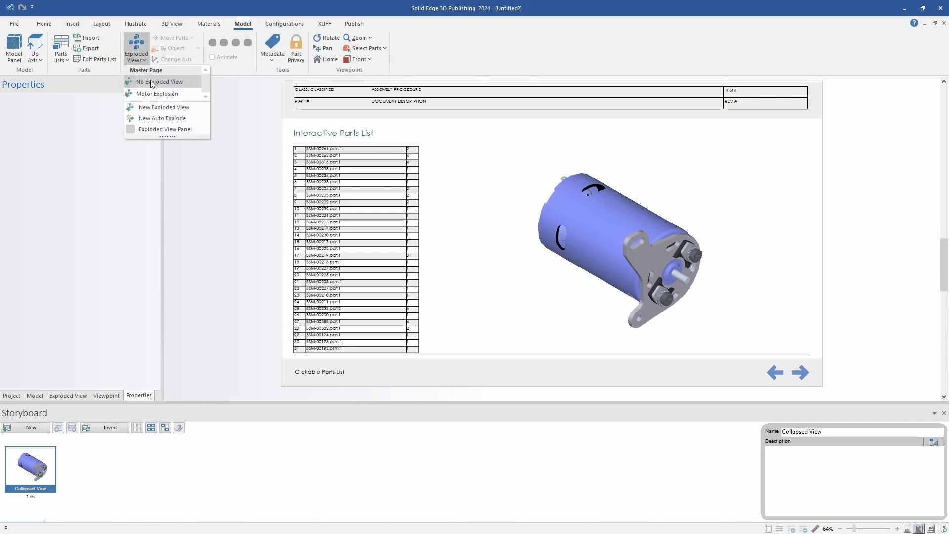
{"action": "left_click", "coordinate": [156, 90]}
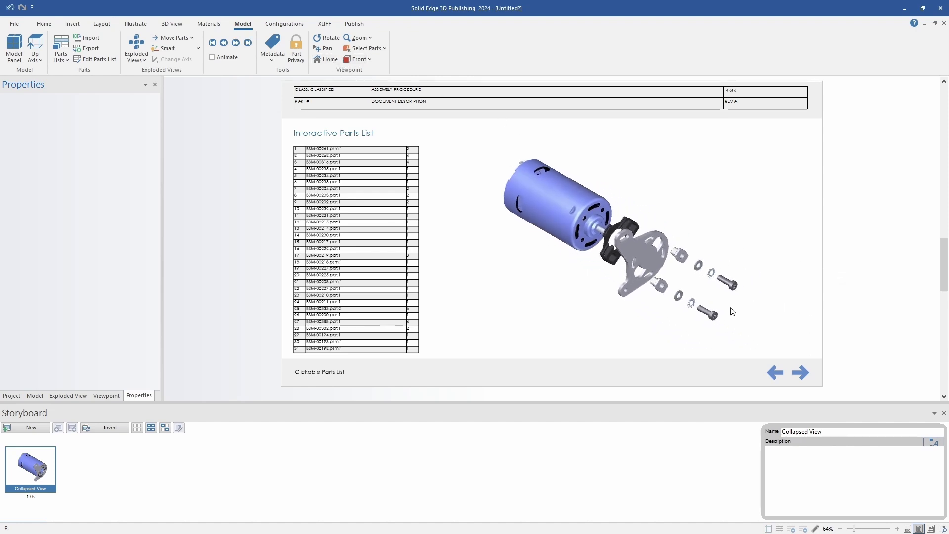
{"action": "left_click", "coordinate": [31, 428]}
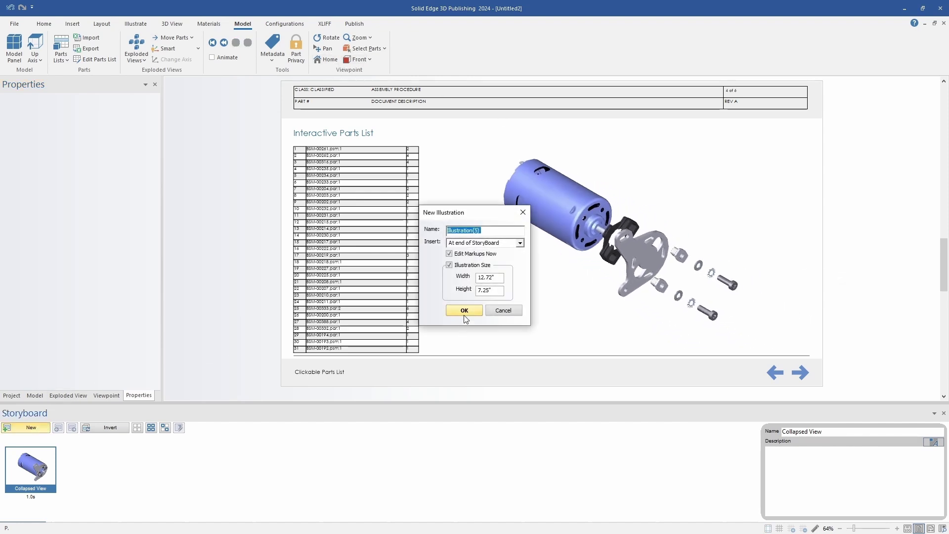
{"action": "type", "text": "Exploded View"}
{"action": "key", "text": "Return"}
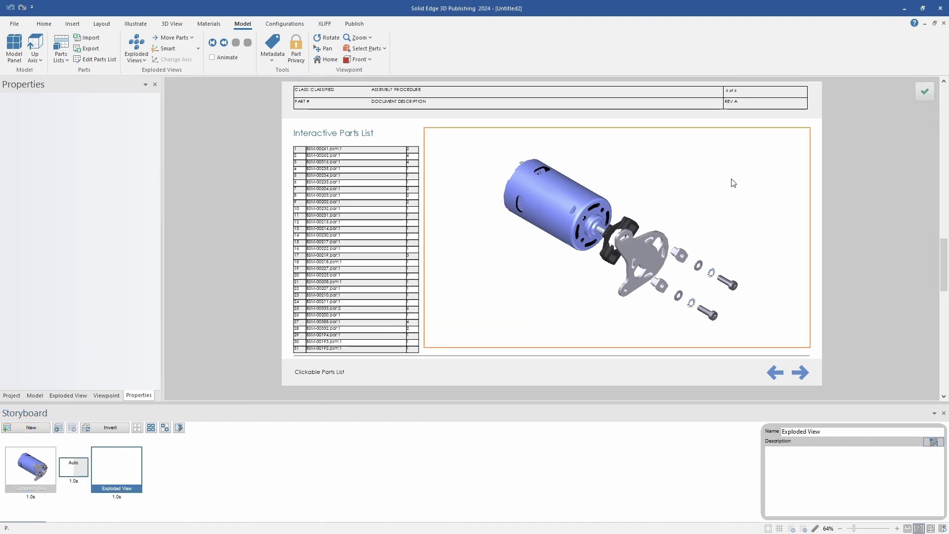
{"action": "left_click", "coordinate": [922, 98]}
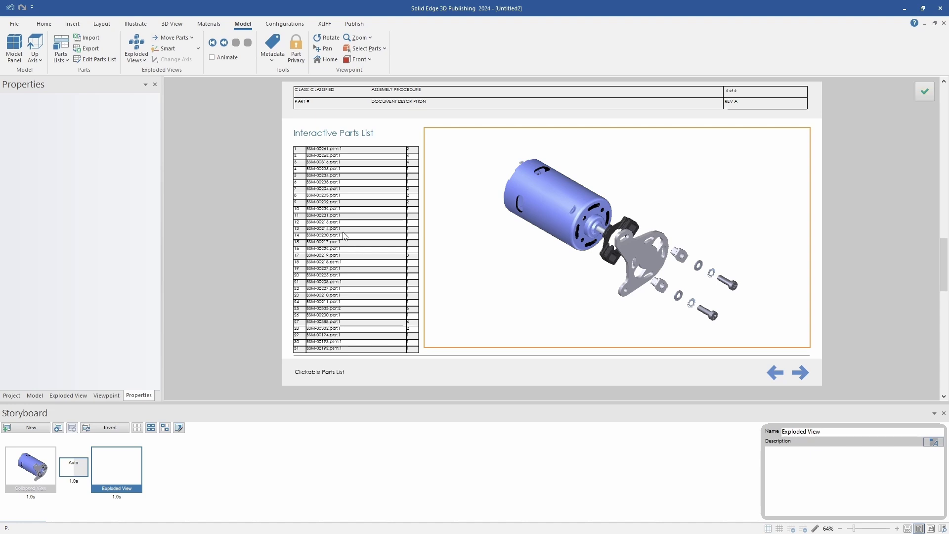
Step: Set the parts table on the Interactive Parts List page to use the "Motor Explosion - Master" parts list
{"action": "left_click", "coordinate": [374, 152]}
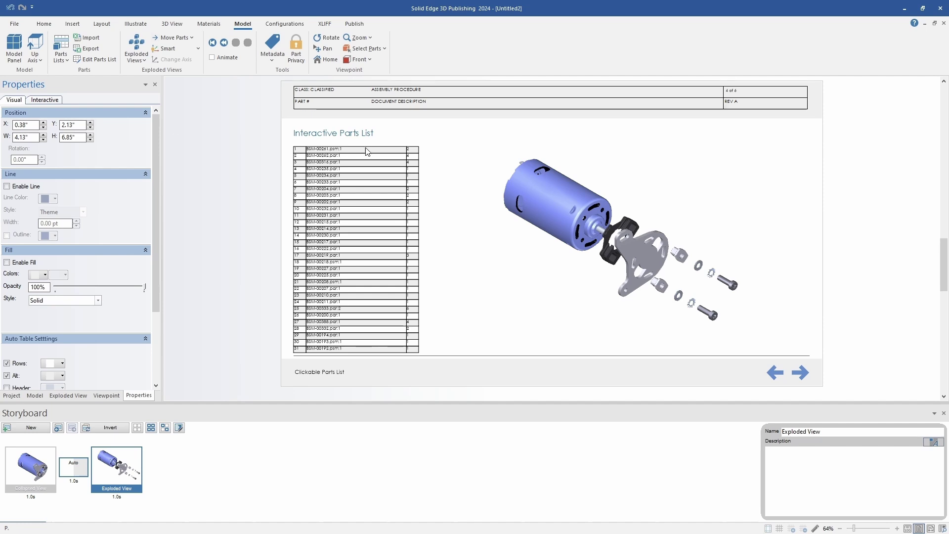
{"action": "left_click", "coordinate": [52, 101]}
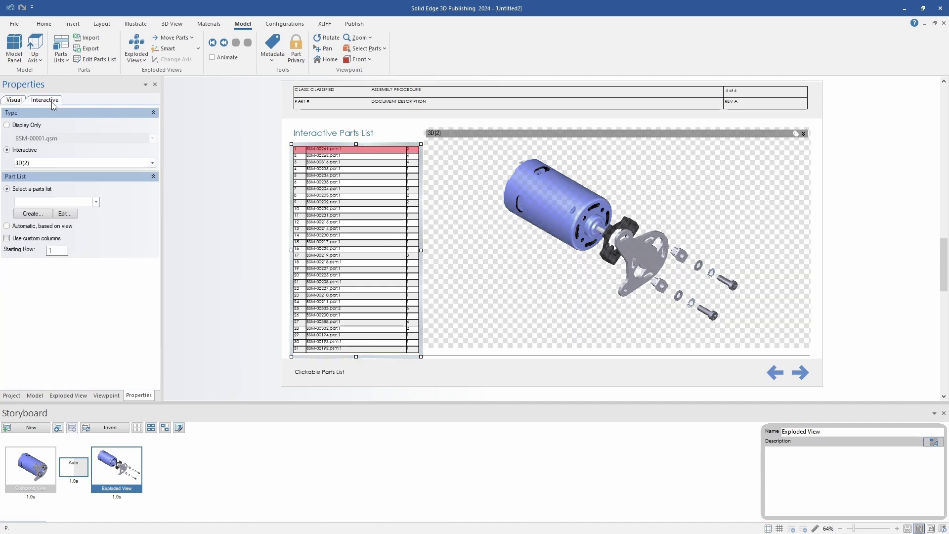
{"action": "left_click", "coordinate": [96, 202]}
{"action": "scroll", "coordinate": [59, 220], "scroll_direction": "down", "scroll_amount": 3}
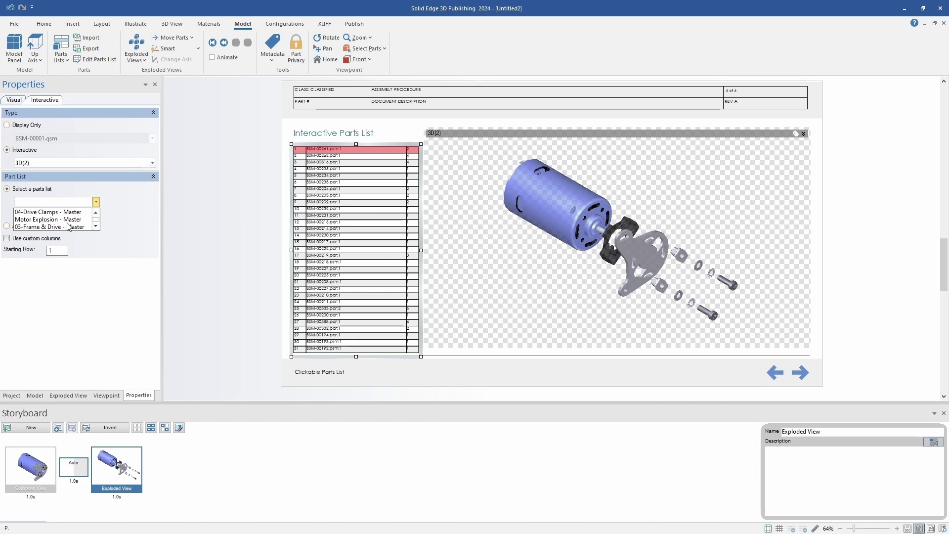
{"action": "left_click", "coordinate": [50, 220]}
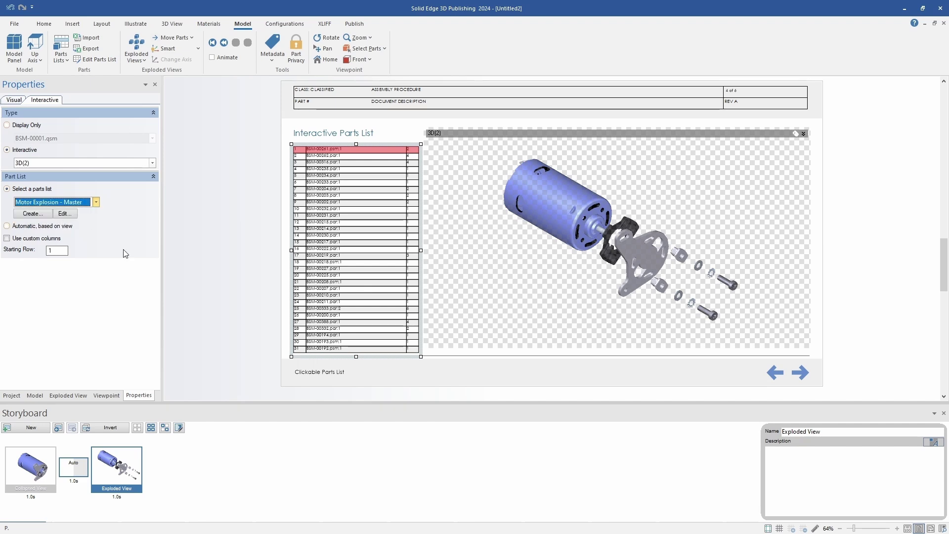
{"action": "left_click", "coordinate": [218, 267]}
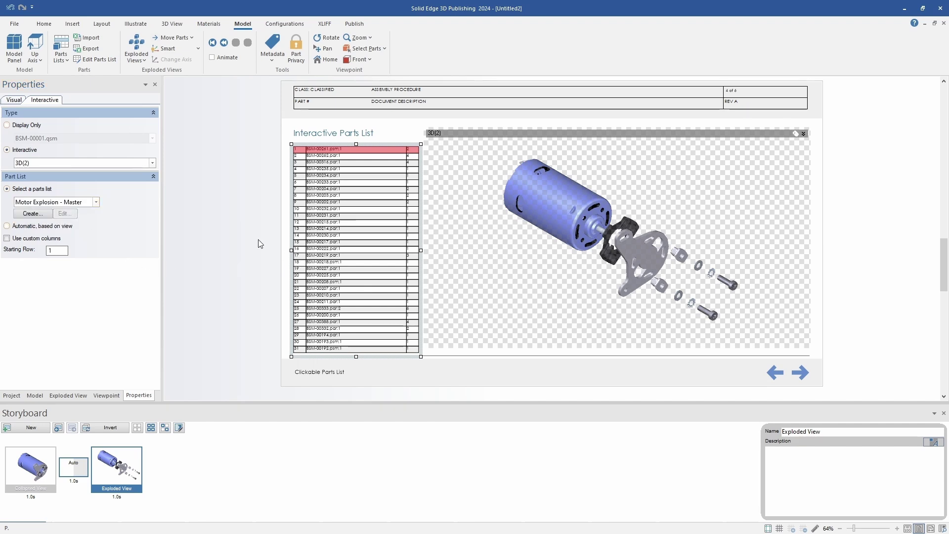
{"action": "left_click", "coordinate": [242, 234]}
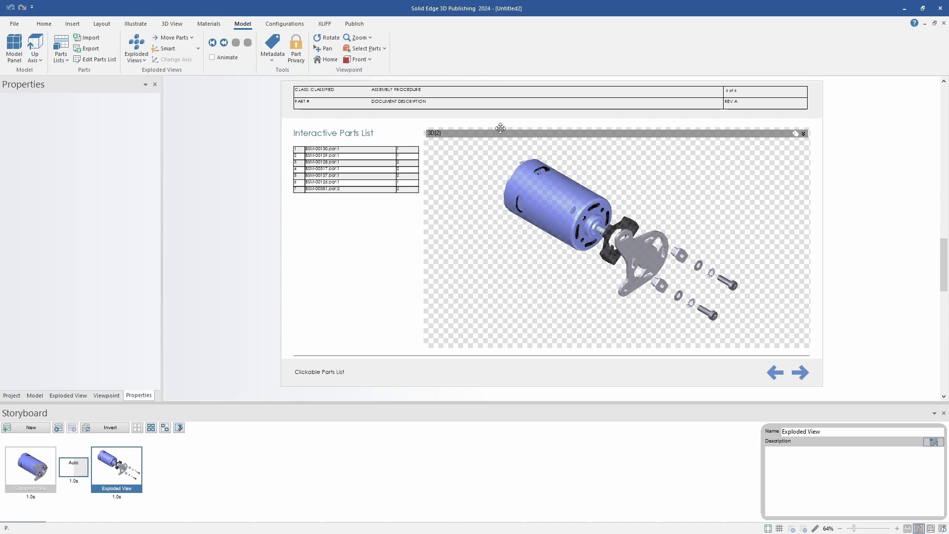
Step: Lower the upper edge of the 3D view slightly to free space above it on the page
{"action": "left_click", "coordinate": [501, 129]}
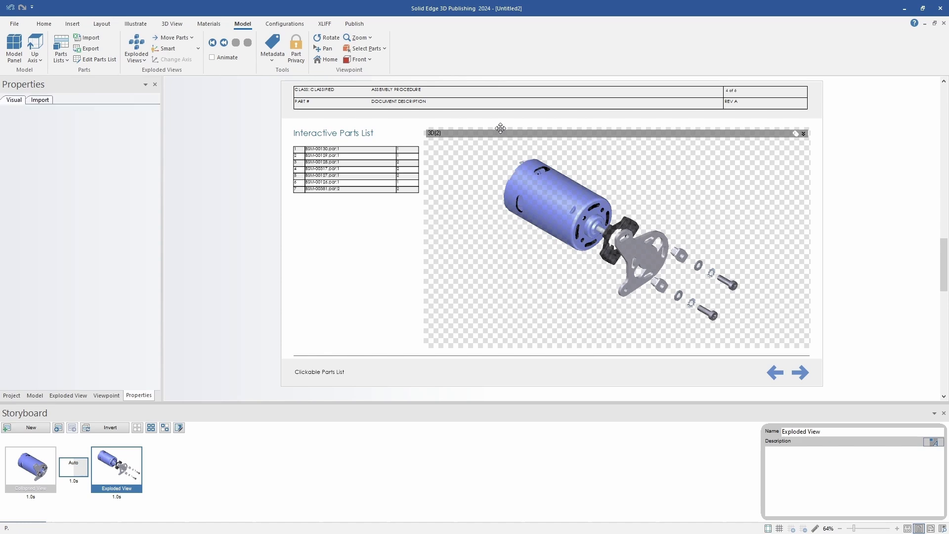
{"action": "left_click_drag", "start_coordinate": [619, 127], "coordinate": [614, 146]}
{"action": "left_click", "coordinate": [602, 131]}
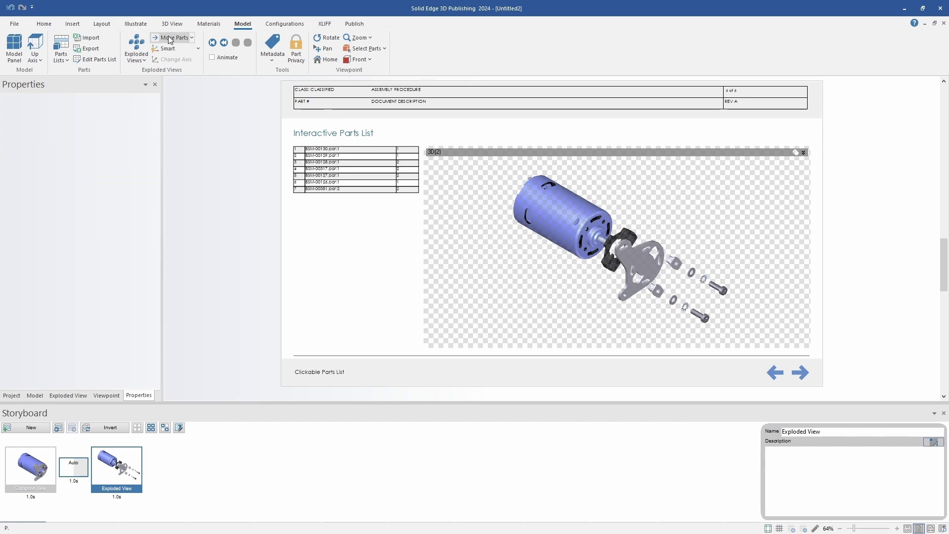
{"action": "scroll", "coordinate": [106, 26], "scroll_direction": "up", "scroll_amount": 5}
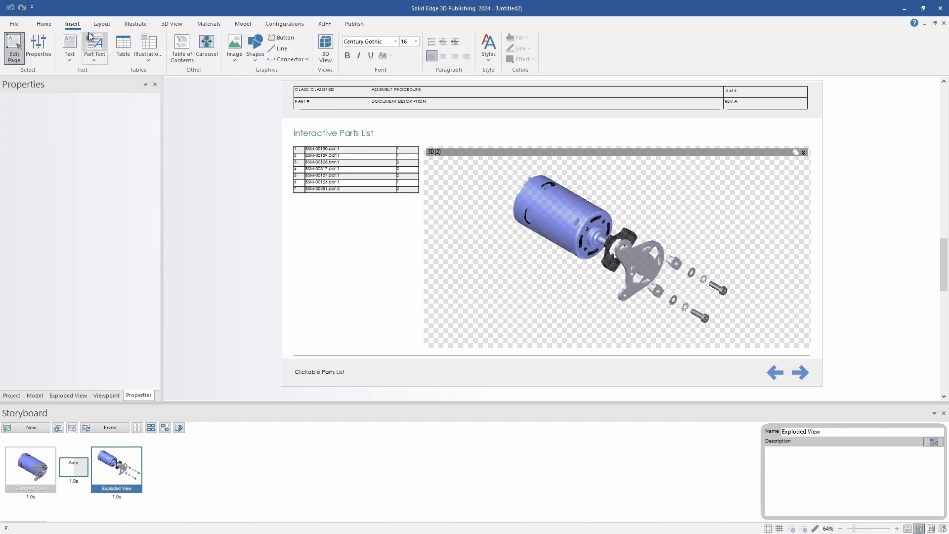
{"action": "left_click", "coordinate": [135, 23]}
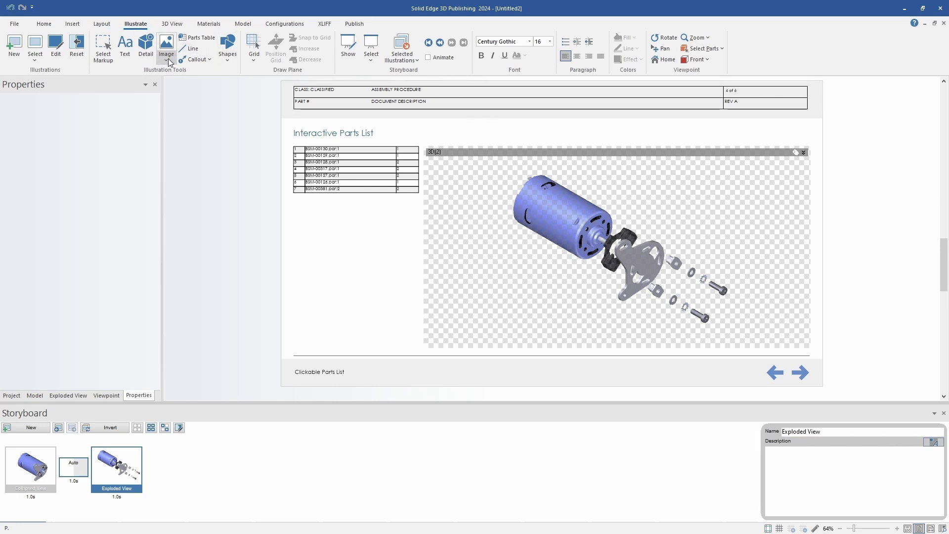
{"action": "left_click", "coordinate": [225, 62]}
{"action": "left_click", "coordinate": [248, 85]}
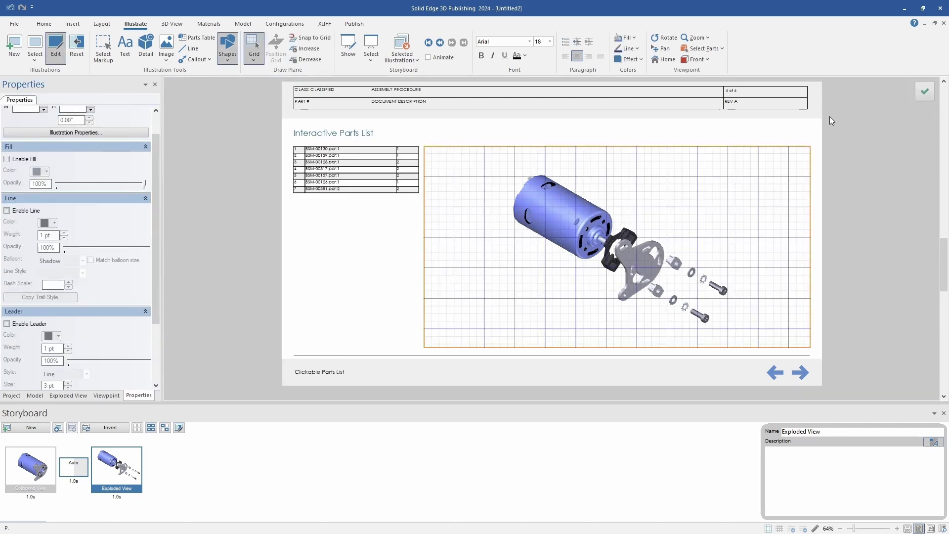
{"action": "left_click", "coordinate": [925, 97]}
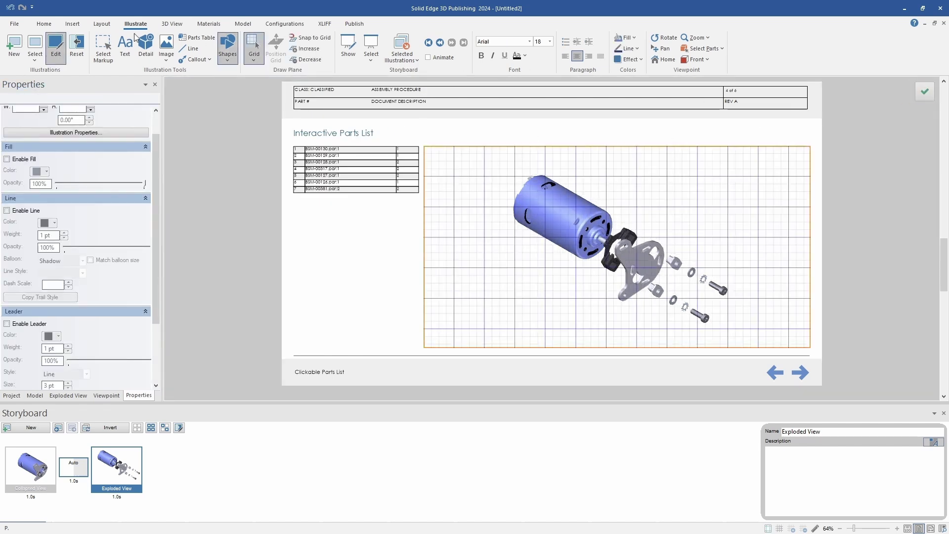
Step: Draw a rectangle about 3.01" wide and 0.68" high on the page above the 3D view and enable its fill
{"action": "left_click", "coordinate": [72, 27]}
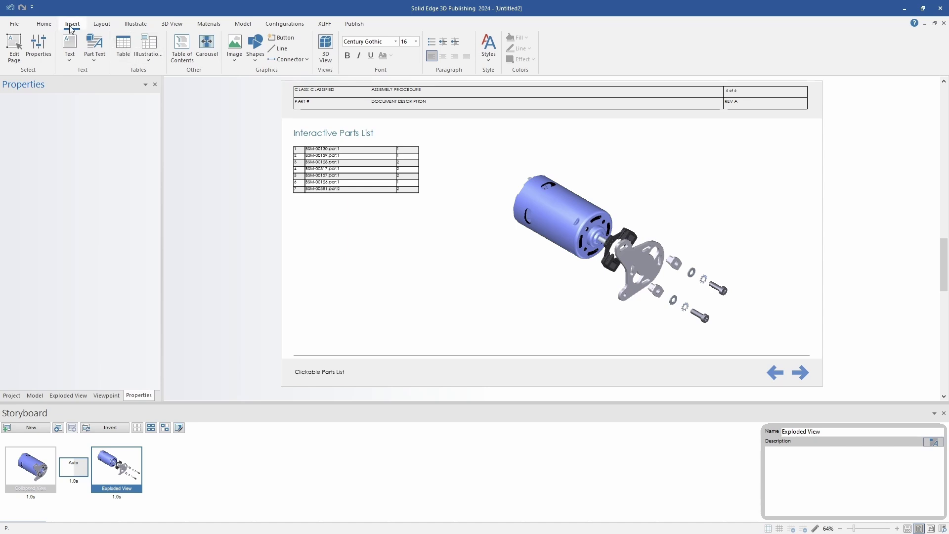
{"action": "left_click", "coordinate": [255, 52]}
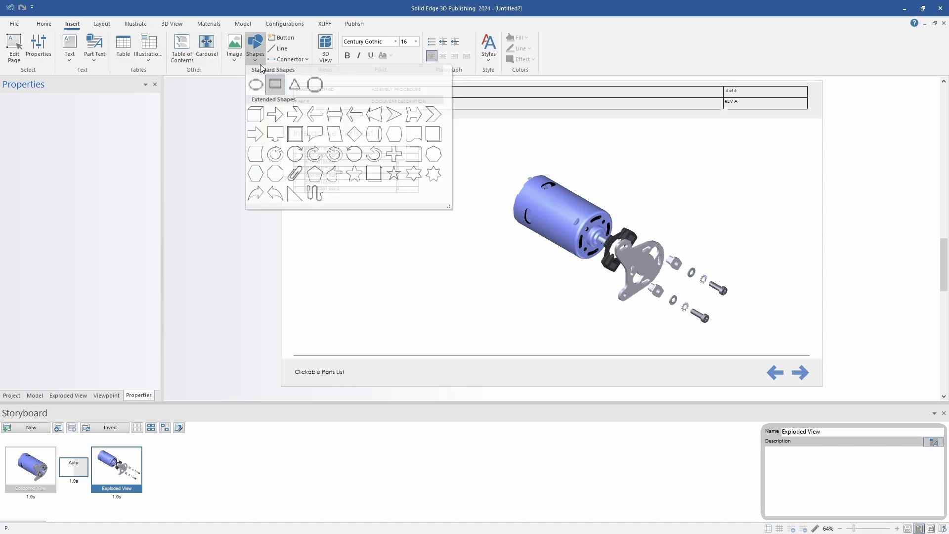
{"action": "left_click", "coordinate": [275, 85]}
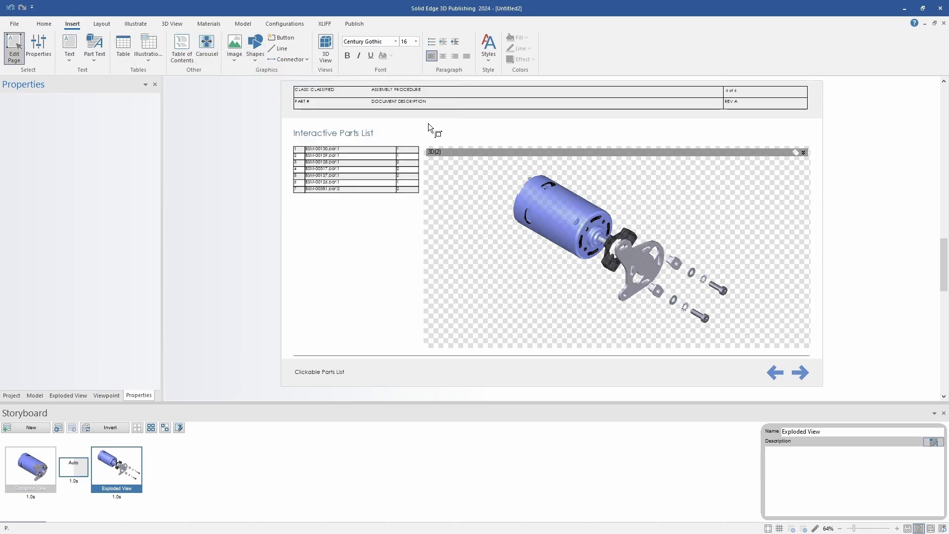
{"action": "left_click_drag", "start_coordinate": [429, 123], "coordinate": [520, 143]}
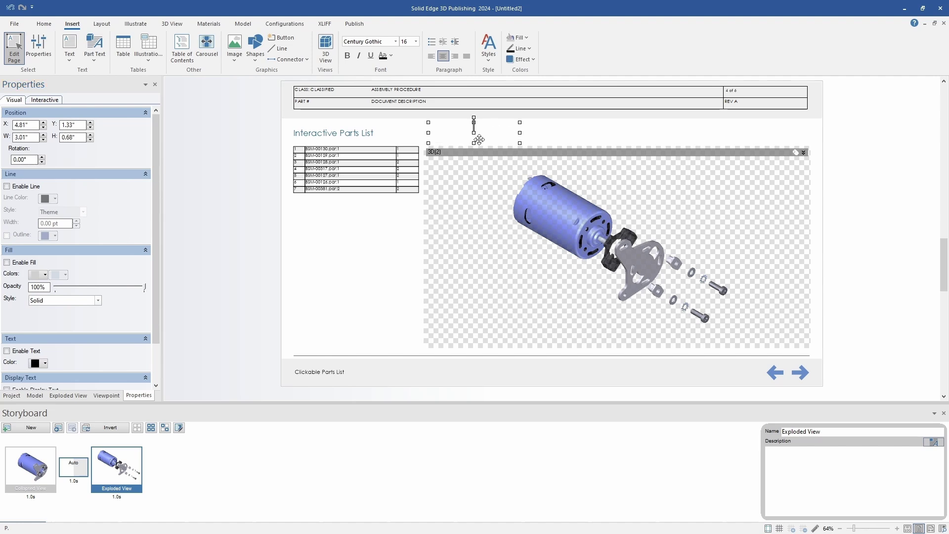
{"action": "left_click", "coordinate": [512, 38]}
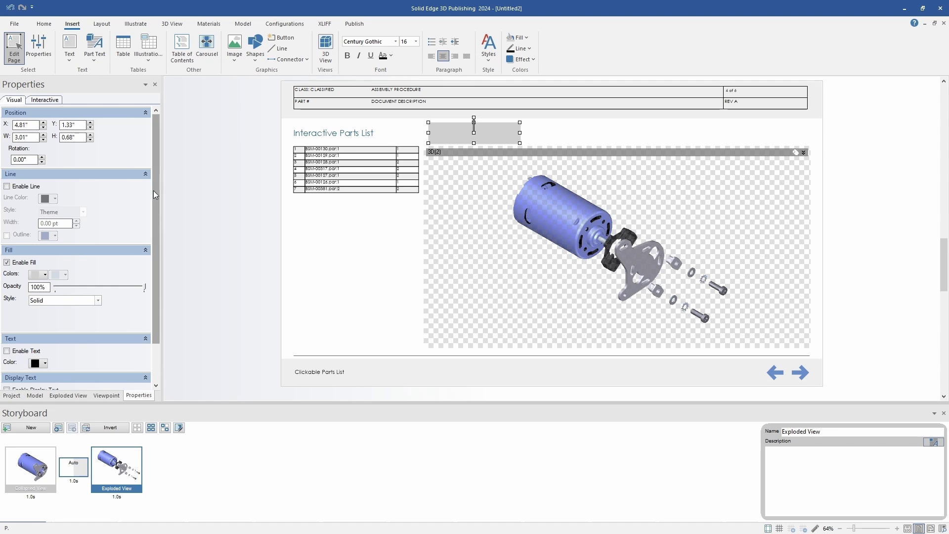
Step: Enable text and display text on the filled rectangle and label it "Collapsed View"
{"action": "left_click_drag", "start_coordinate": [153, 191], "coordinate": [153, 242]}
{"action": "left_click", "coordinate": [23, 305]}
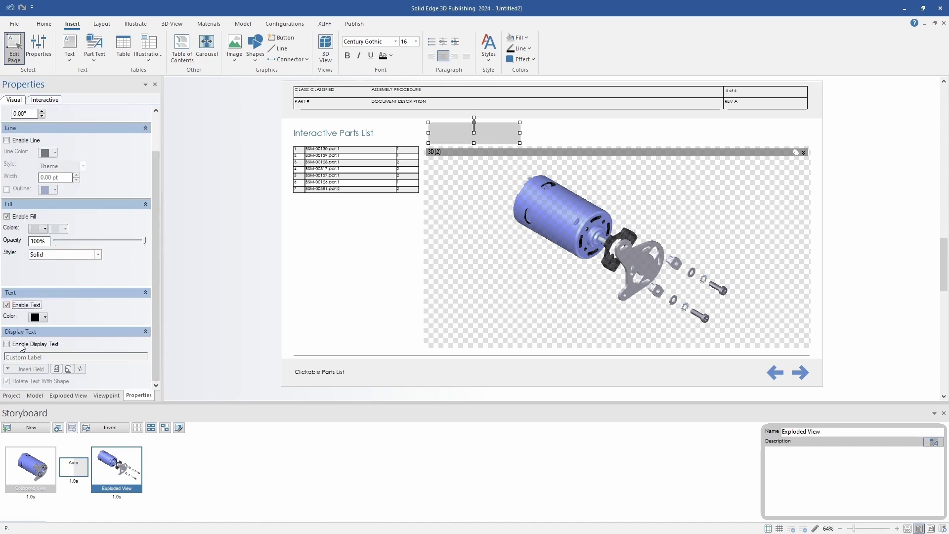
{"action": "left_click", "coordinate": [26, 345]}
{"action": "left_click", "coordinate": [53, 357]}
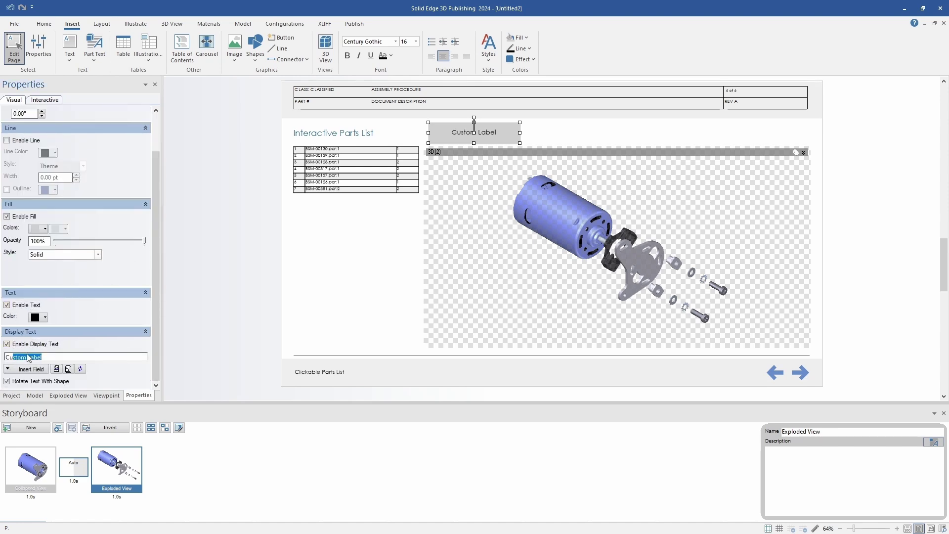
{"action": "type", "text": "Collapsed View"}
Step: Assign the Illustration Change mouse action to the "Collapsed View" rectangle
{"action": "left_click", "coordinate": [53, 102]}
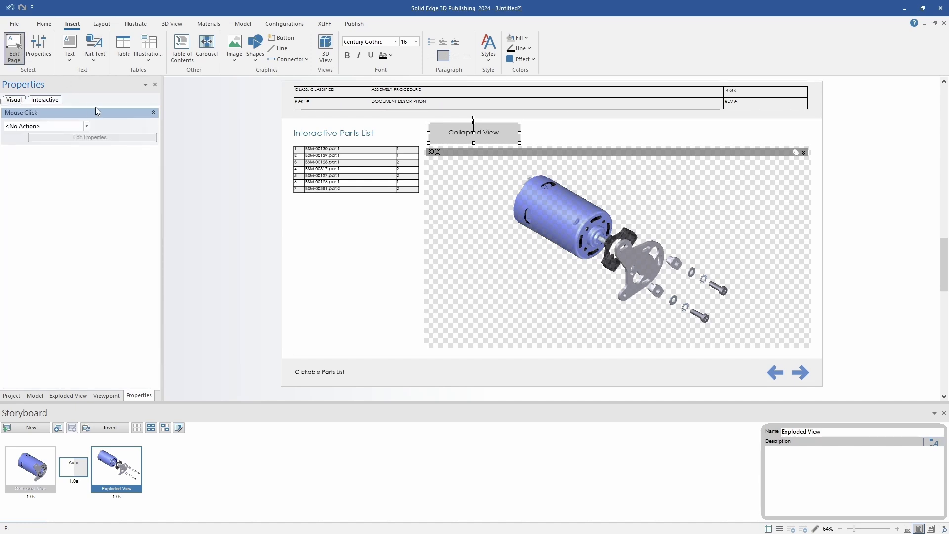
{"action": "left_click", "coordinate": [65, 126]}
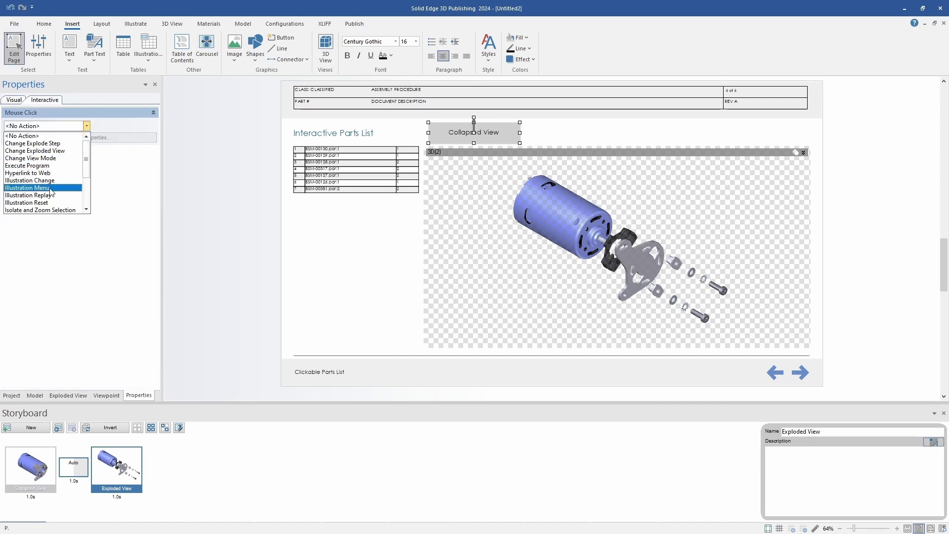
{"action": "left_click", "coordinate": [66, 179]}
Step: Configure the illustration change to go to the First illustration of the Motor Disassembly storyboard in 3D(2), with Use Storyboard Transitions
{"action": "left_click", "coordinate": [110, 139]}
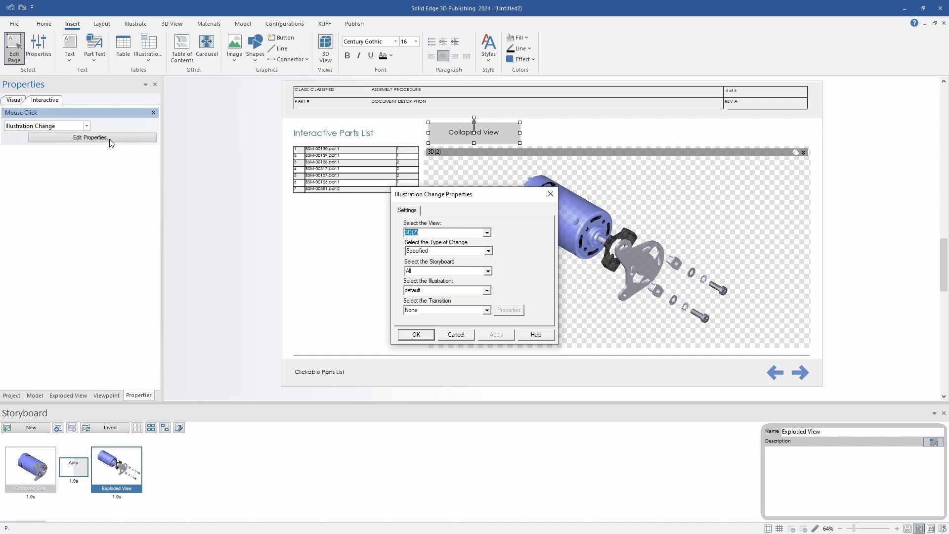
{"action": "left_click", "coordinate": [488, 250]}
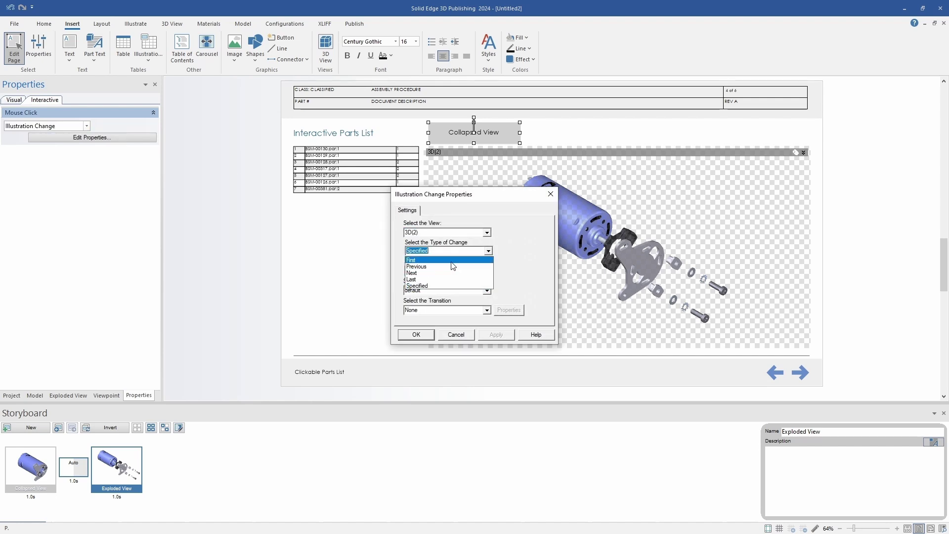
{"action": "left_click", "coordinate": [456, 260]}
{"action": "left_click", "coordinate": [487, 272]}
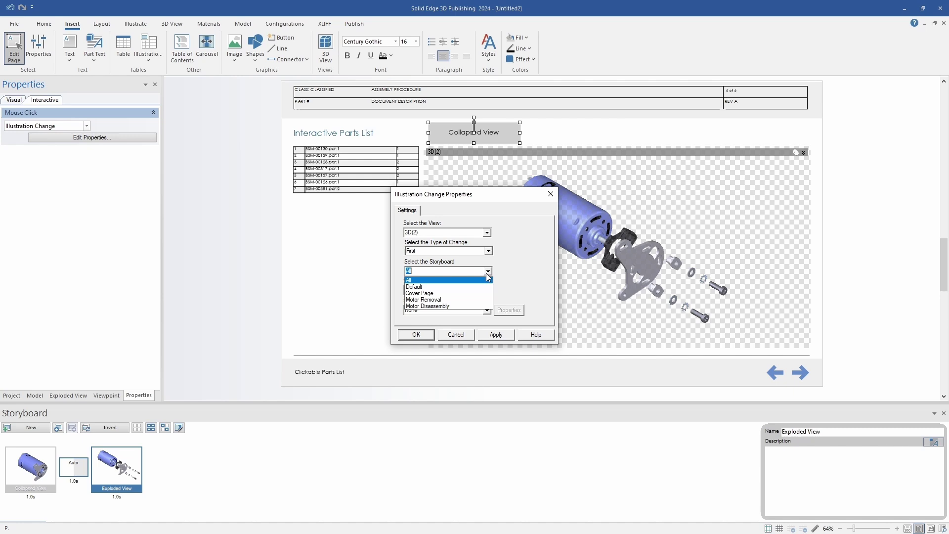
{"action": "left_click", "coordinate": [445, 306]}
{"action": "left_click", "coordinate": [487, 312]}
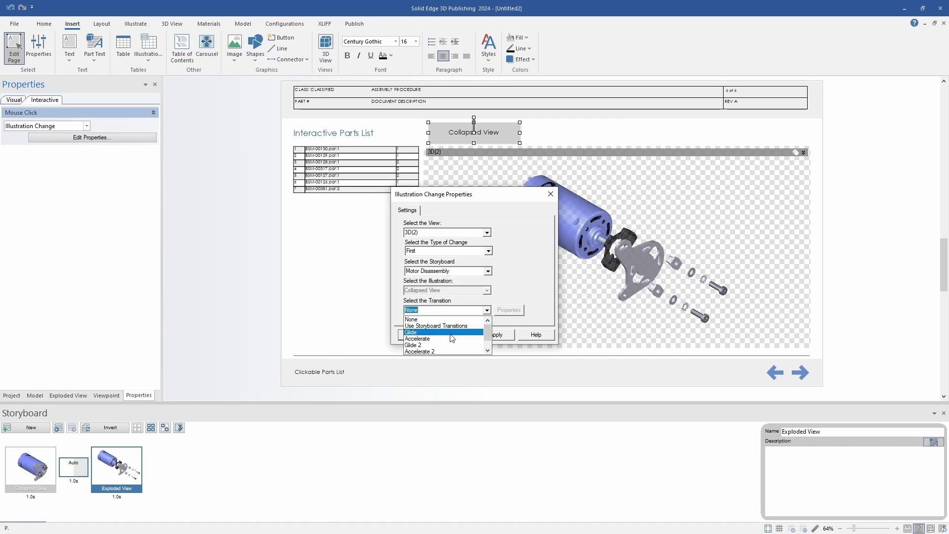
{"action": "left_click", "coordinate": [451, 328]}
{"action": "left_click", "coordinate": [496, 336]}
{"action": "left_click", "coordinate": [417, 334]}
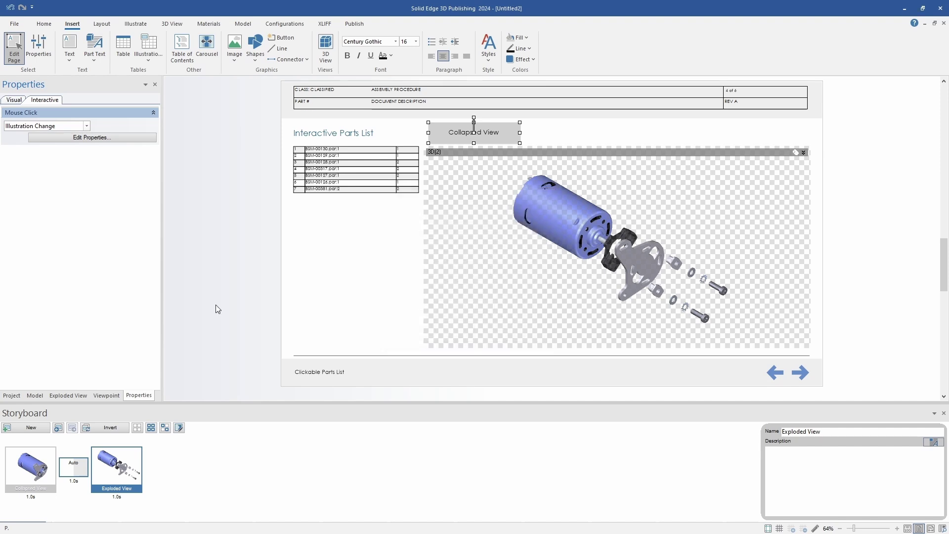
{"action": "left_click", "coordinate": [558, 129]}
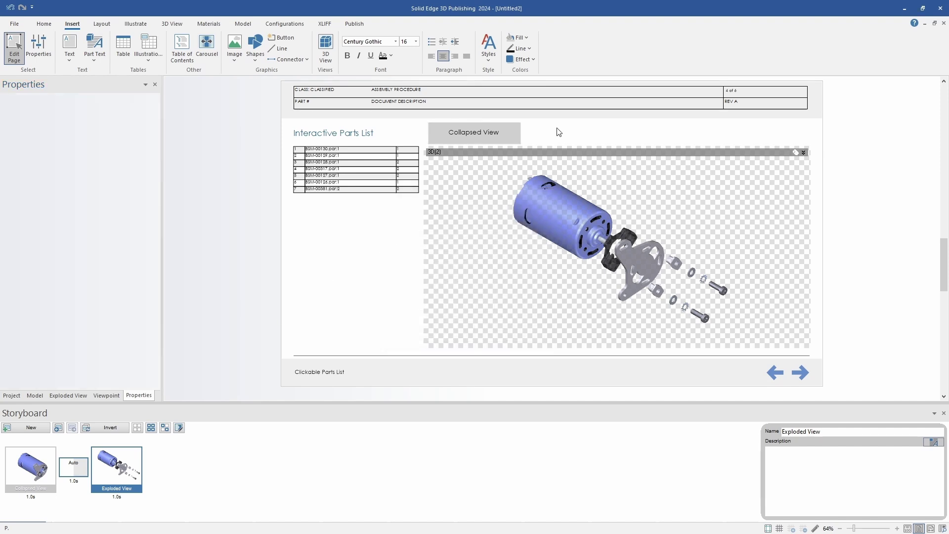
Step: Duplicate the "Collapsed View" rectangle and place the copy beside the original above the 3D view
{"action": "left_click", "coordinate": [506, 130]}
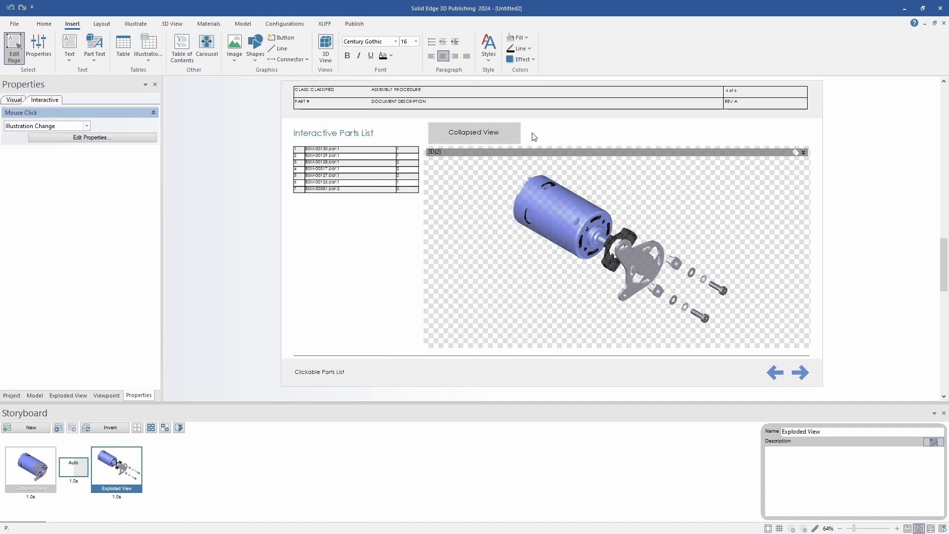
{"action": "key", "text": "ctrl+v"}
{"action": "left_click_drag", "start_coordinate": [506, 147], "coordinate": [541, 135]}
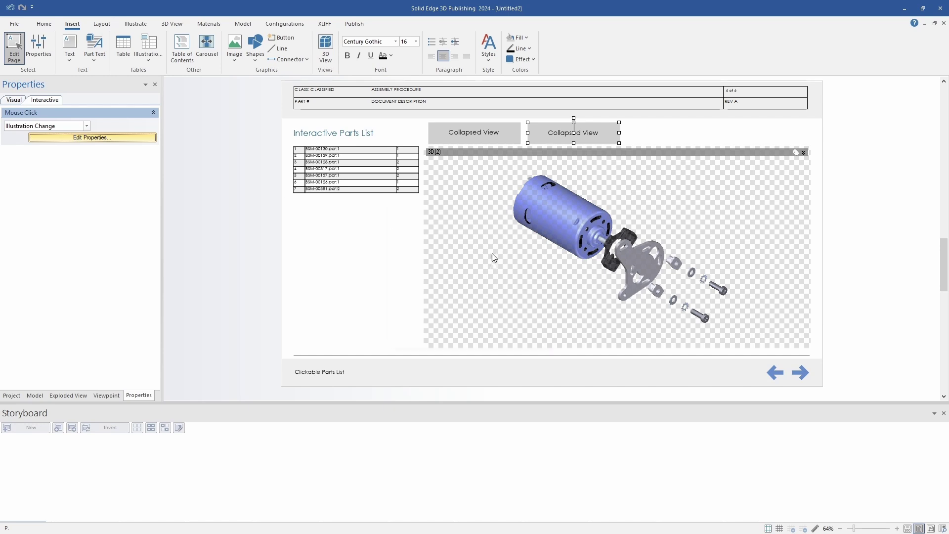
Step: Set the copied rectangle's illustration change to go to the Last illustration of the Motor Disassembly storyboard
{"action": "left_click", "coordinate": [441, 272]}
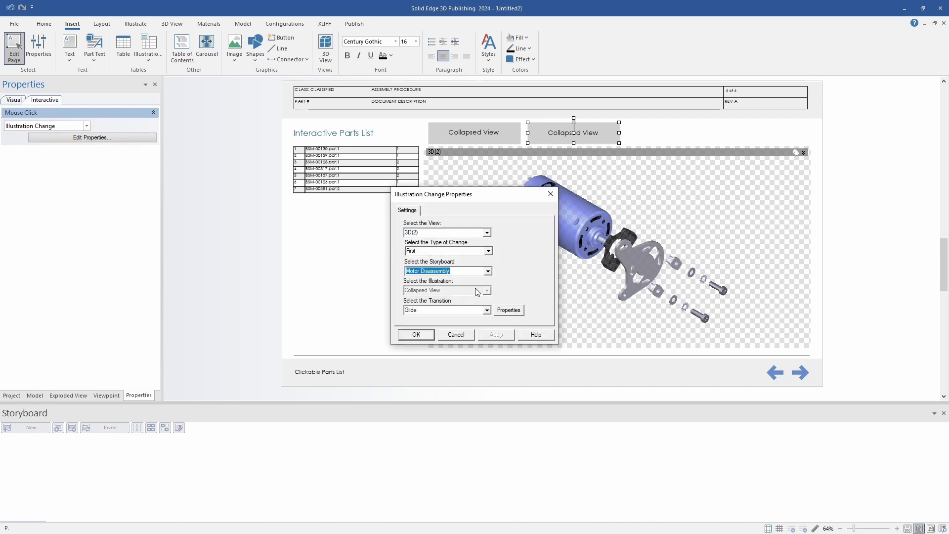
{"action": "left_click", "coordinate": [488, 250]}
{"action": "left_click", "coordinate": [422, 283]}
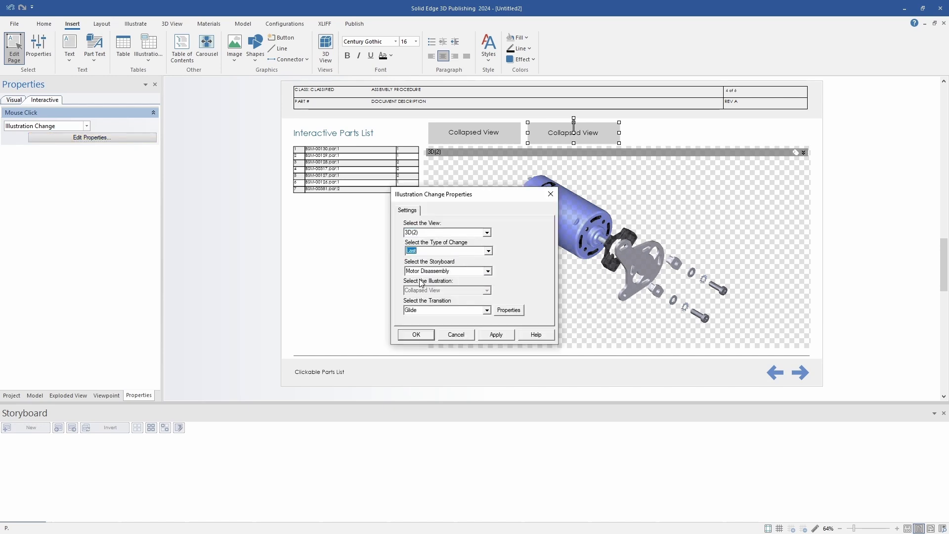
{"action": "left_click", "coordinate": [496, 335]}
{"action": "left_click", "coordinate": [417, 335]}
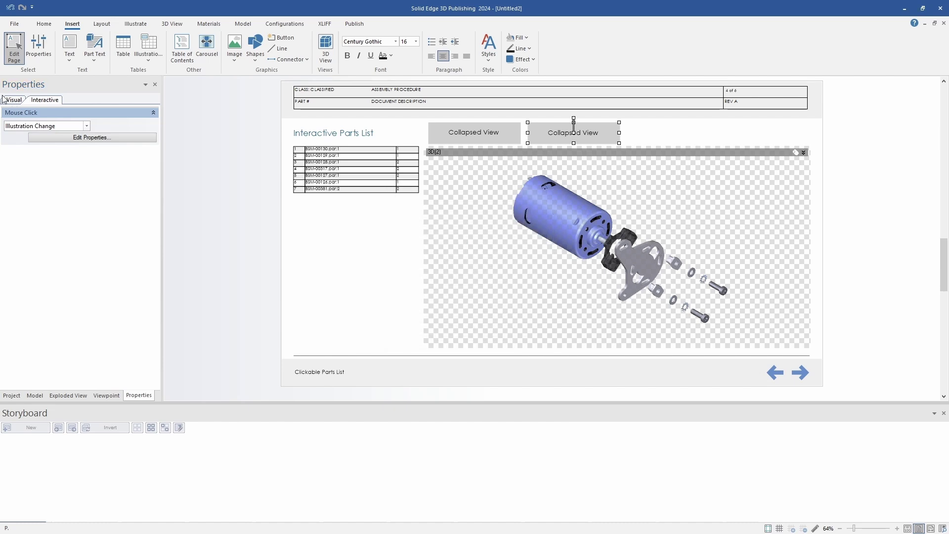
Step: Change the display text of the copied rectangle to "Exploded View"
{"action": "left_click", "coordinate": [12, 100]}
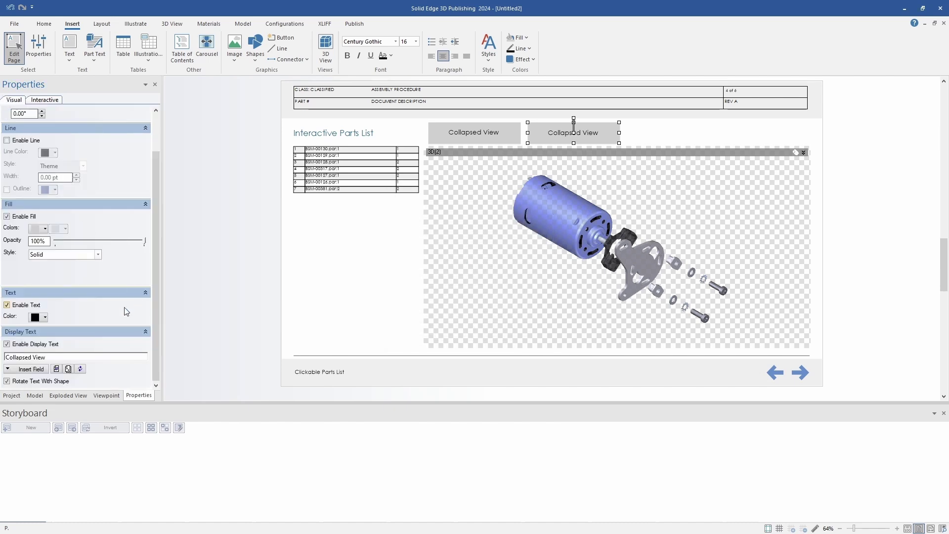
{"action": "triple_click", "coordinate": [18, 358]}
{"action": "left_click", "coordinate": [27, 357]}
{"action": "key", "text": "BackSpace"}
{"action": "key", "text": "BackSpace"}
{"action": "key", "text": "BackSpace"}
{"action": "key", "text": "BackSpace"}
{"action": "key", "text": "BackSpace"}
{"action": "key", "text": "BackSpace"}
{"action": "key", "text": "BackSpace"}
{"action": "key", "text": "BackSpace"}
{"action": "key", "text": "BackSpace"}
{"action": "type", "text": "Exploded"}
{"action": "left_click", "coordinate": [661, 138]}
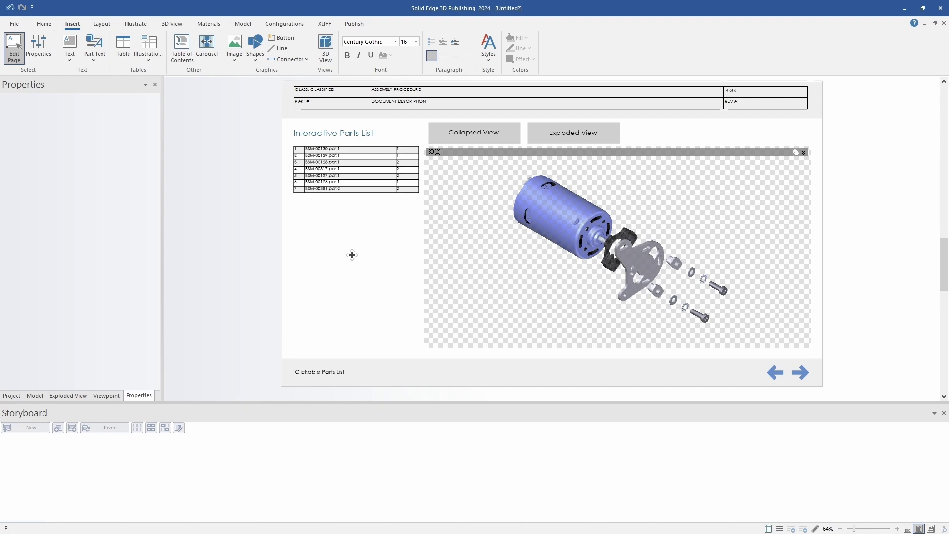
Step: Leave page editing and test the motor view switching with the "Collapsed View" and "Exploded View" buttons
{"action": "key", "text": "Escape"}
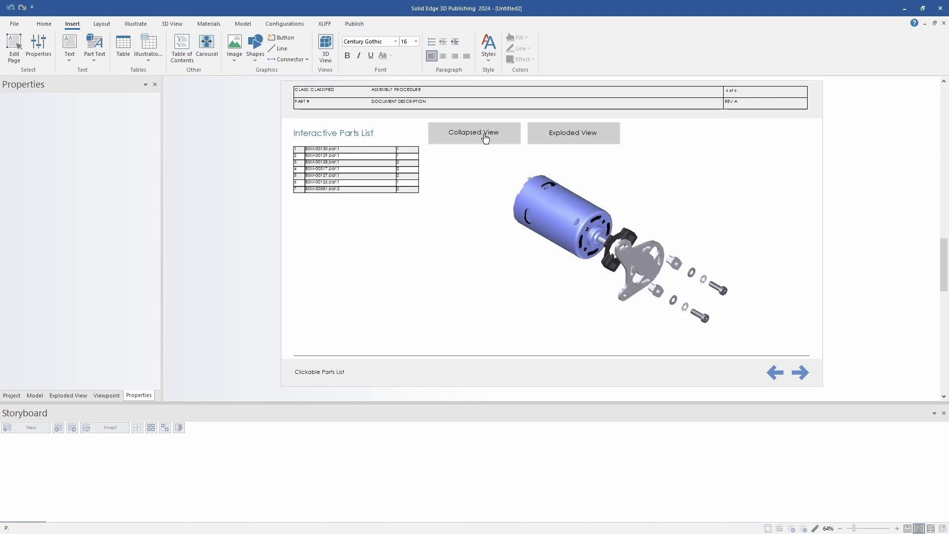
{"action": "left_click", "coordinate": [473, 145]}
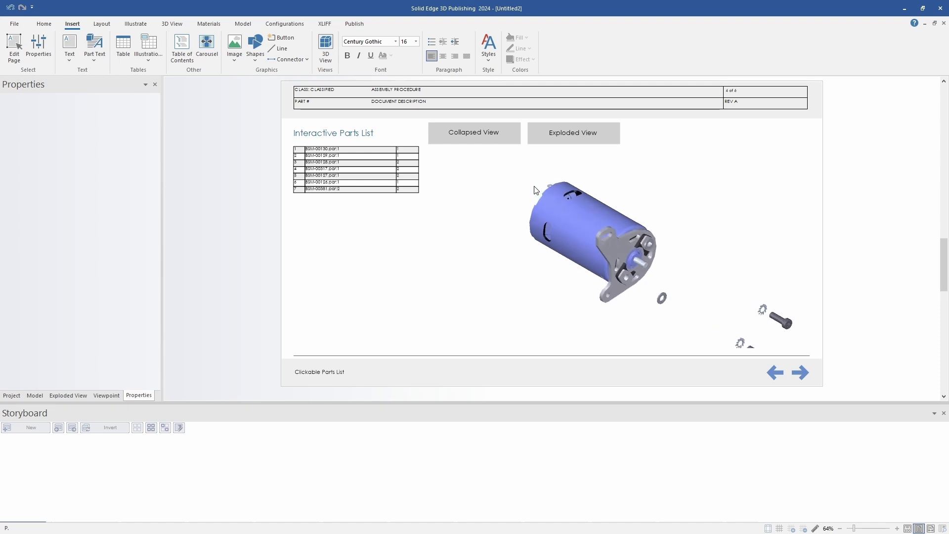
{"action": "left_click", "coordinate": [563, 145]}
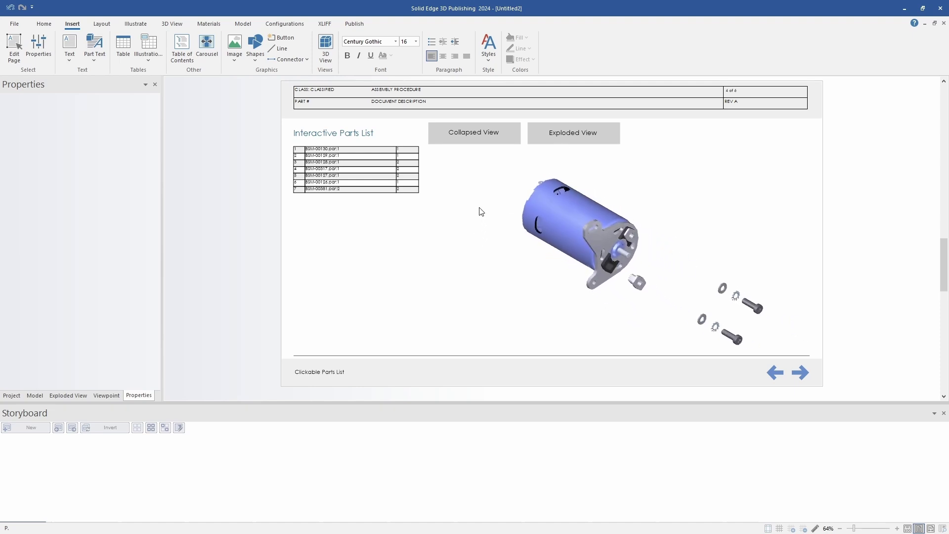
{"action": "left_click", "coordinate": [481, 142]}
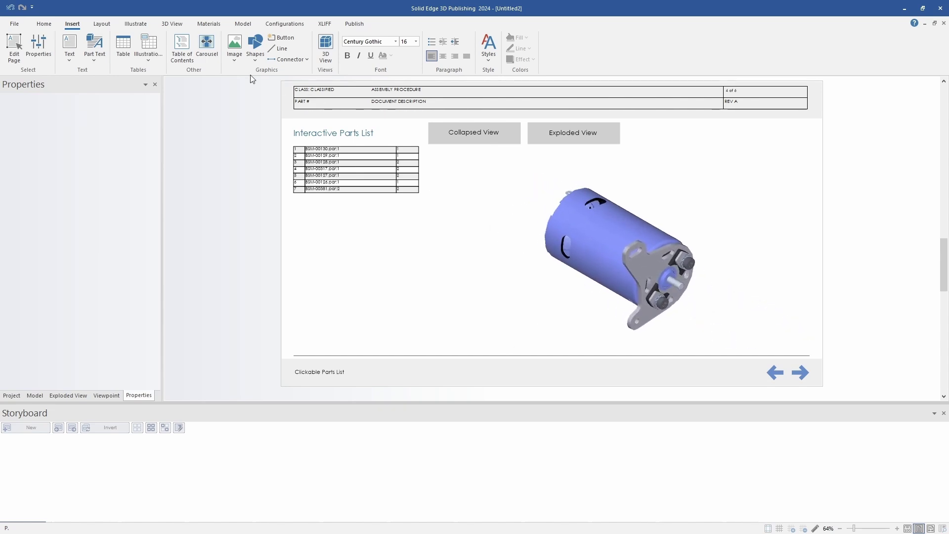
Step: Update the BSM-00001.qsm model used in the motor's 3D view from the revised file BSM-00001_B.qsm
{"action": "left_click", "coordinate": [253, 25]}
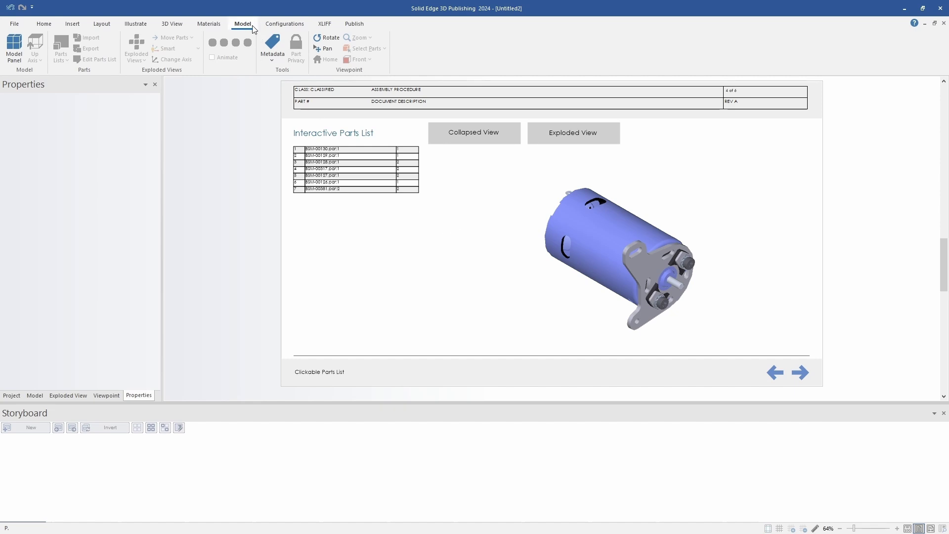
{"action": "left_click", "coordinate": [275, 25]}
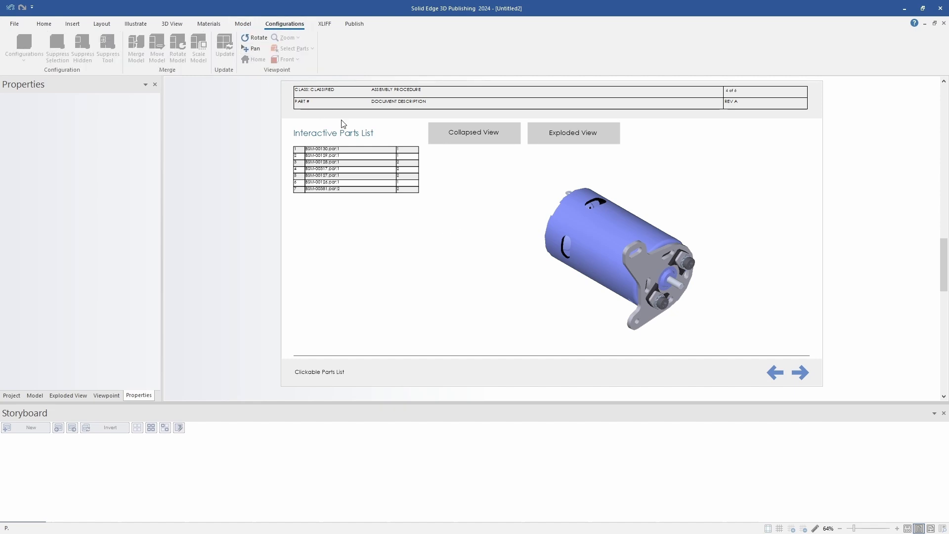
{"action": "left_click", "coordinate": [468, 179]}
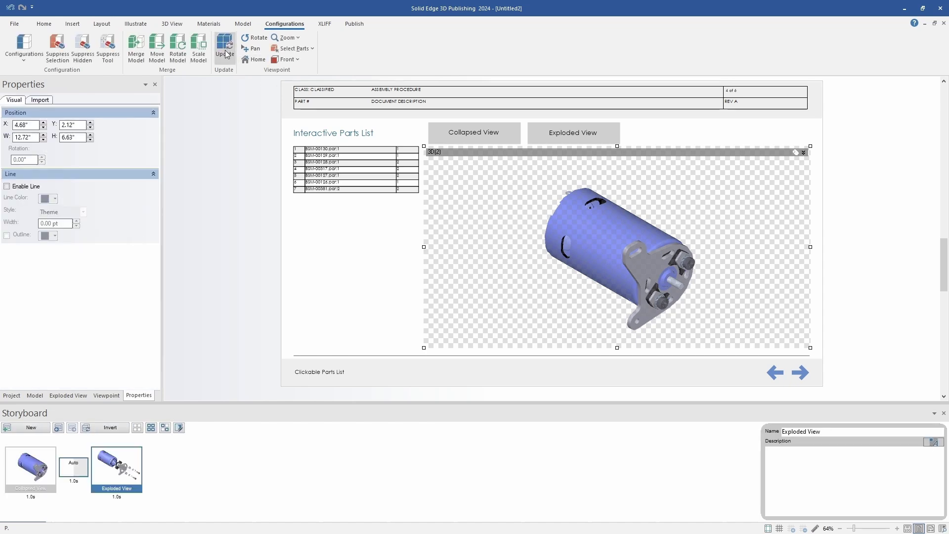
{"action": "left_click", "coordinate": [226, 51]}
{"action": "left_click", "coordinate": [377, 227]}
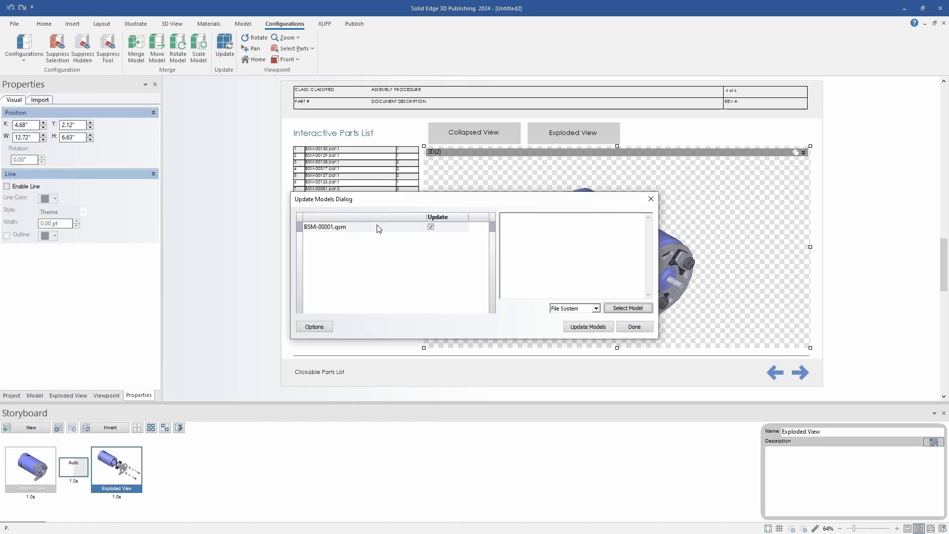
{"action": "left_click", "coordinate": [614, 308]}
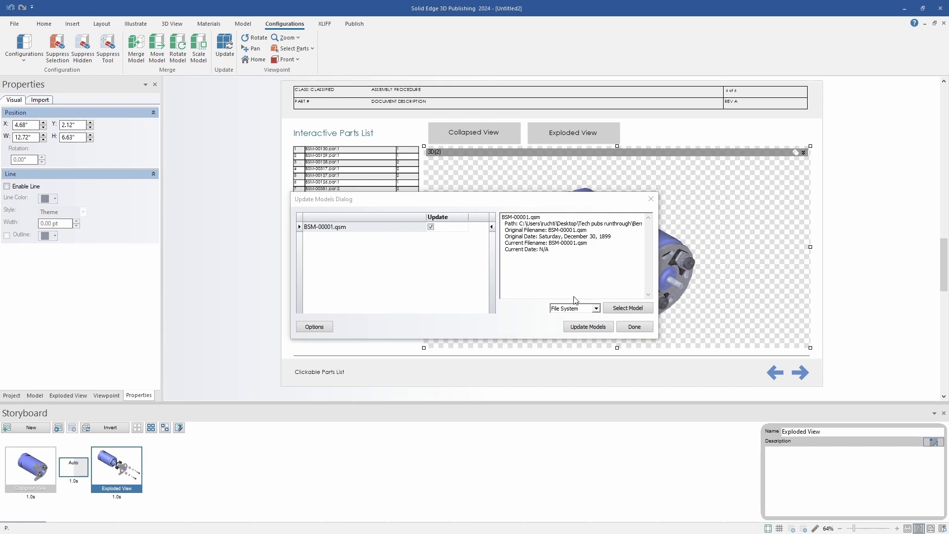
{"action": "left_click", "coordinate": [425, 327]}
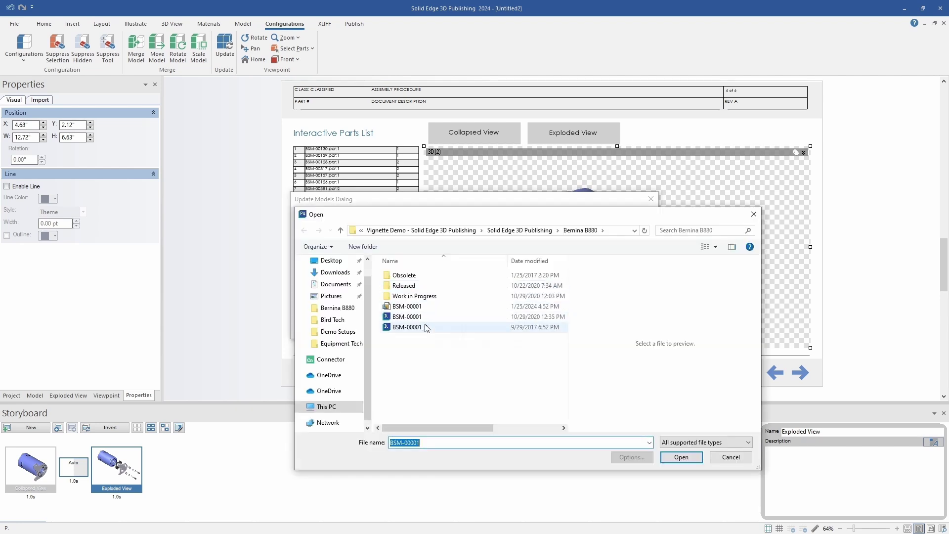
{"action": "left_click", "coordinate": [687, 457]}
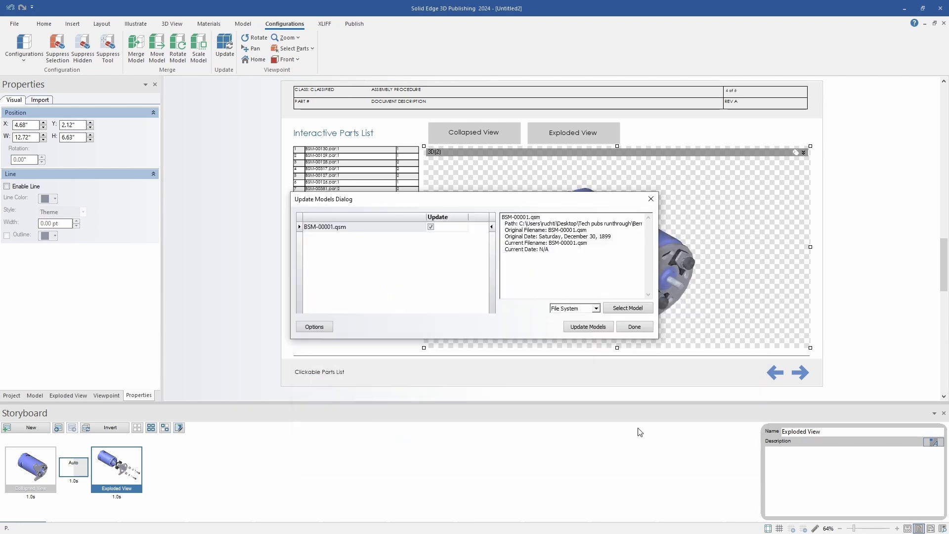
{"action": "left_click", "coordinate": [600, 329]}
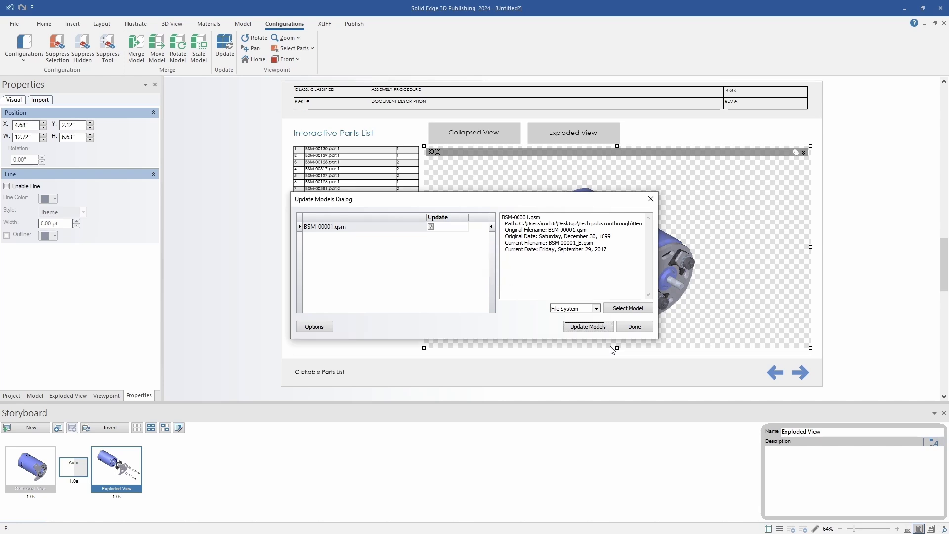
{"action": "left_click", "coordinate": [644, 329]}
{"action": "left_click", "coordinate": [662, 375]}
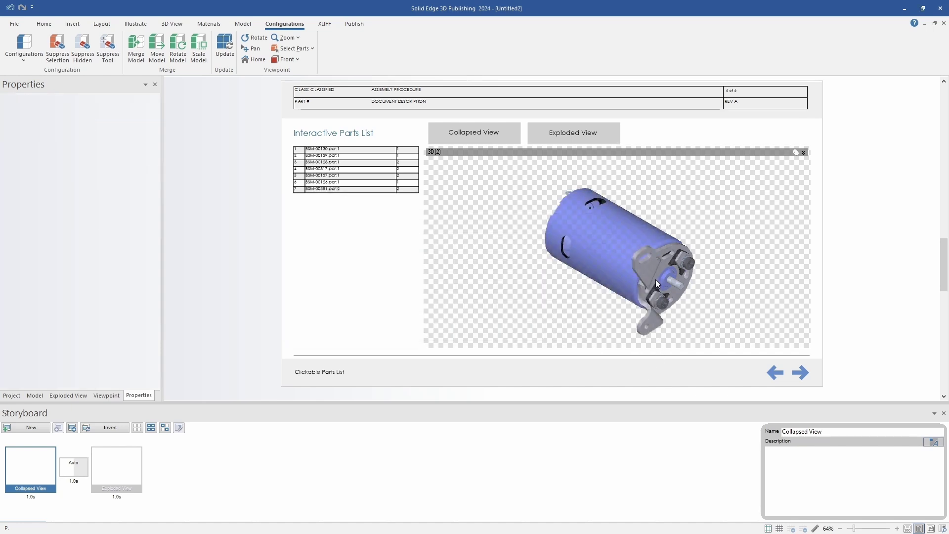
Step: Check the updated motor model in both the exploded and the collapsed view using the page buttons
{"action": "left_click", "coordinate": [674, 129]}
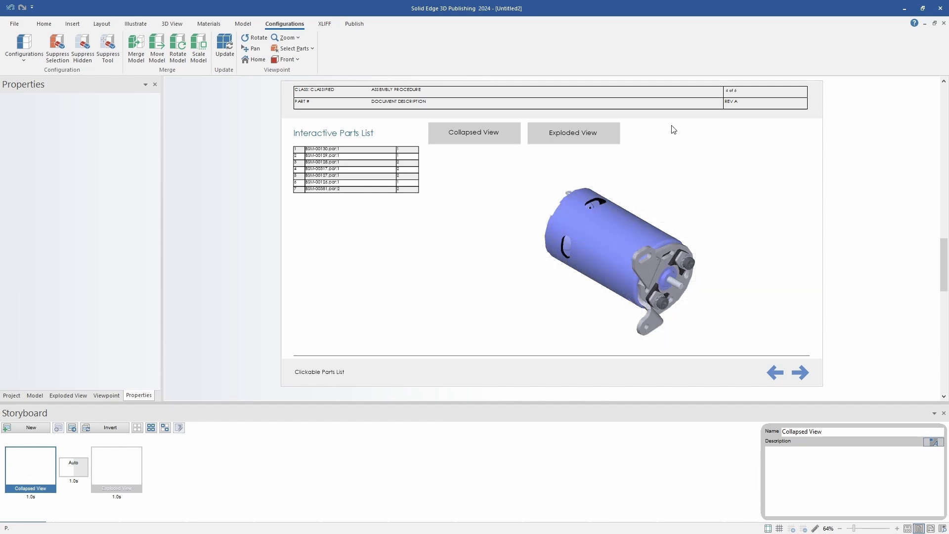
{"action": "left_click", "coordinate": [600, 134]}
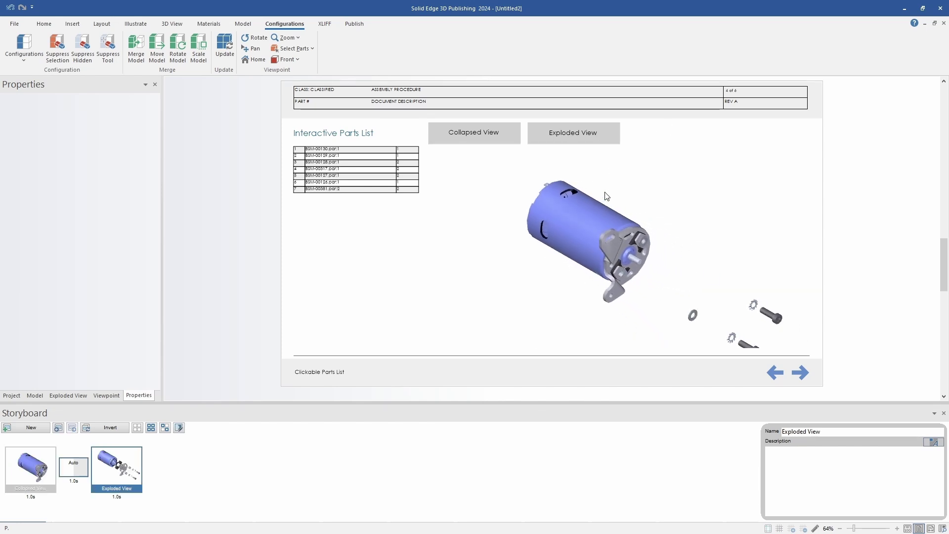
{"action": "left_click", "coordinate": [496, 142]}
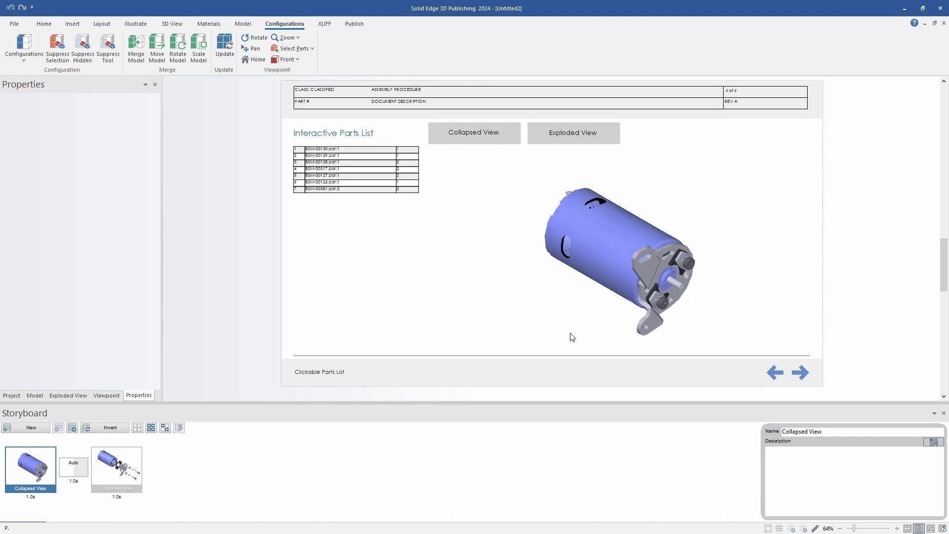
Step: Delete page 5, the static Parts List page, from the project's pages
{"action": "left_click", "coordinate": [806, 380]}
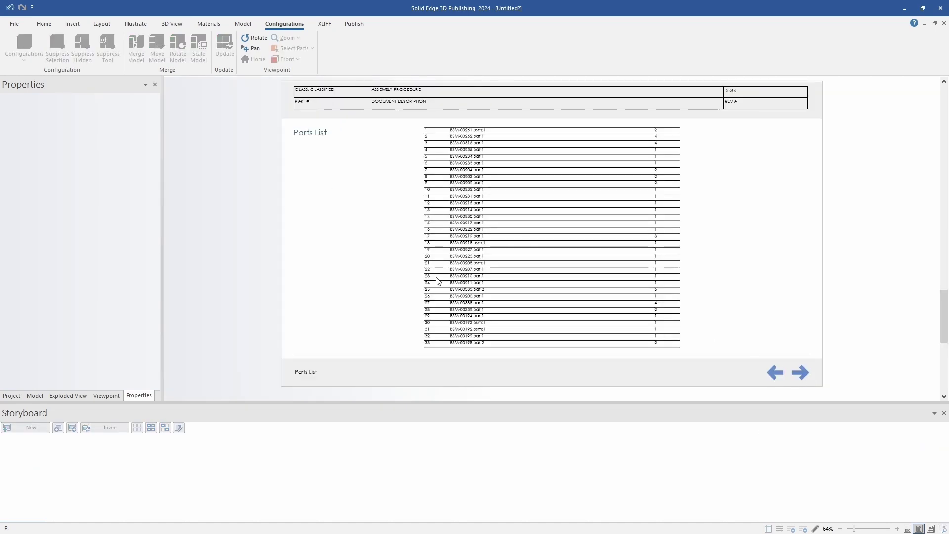
{"action": "left_click", "coordinate": [806, 380]}
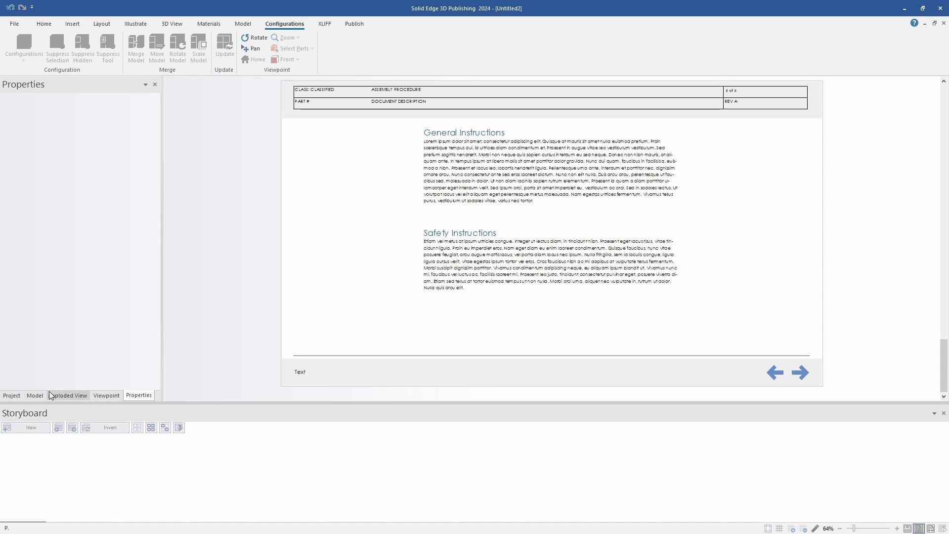
{"action": "left_click", "coordinate": [11, 396]}
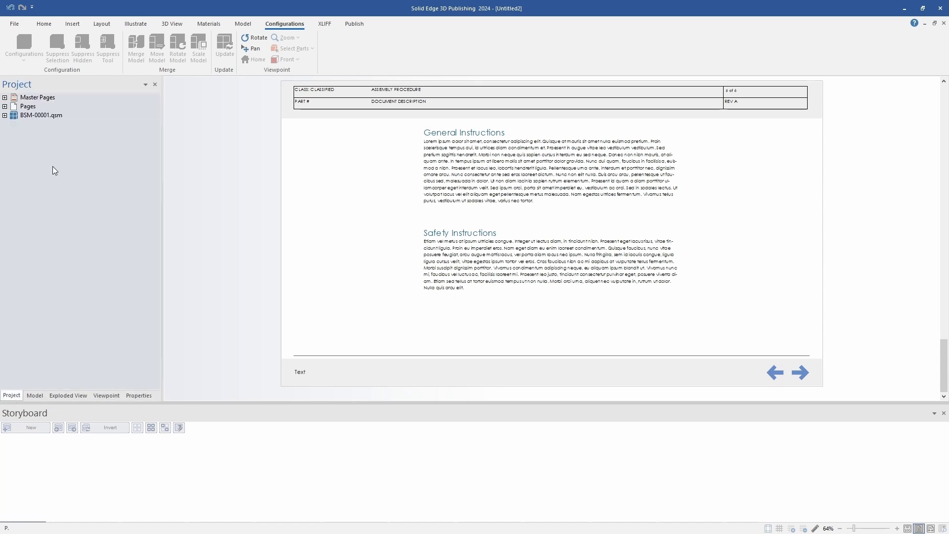
{"action": "left_click", "coordinate": [5, 106]}
{"action": "right_click", "coordinate": [30, 150]}
{"action": "right_click", "coordinate": [26, 152]}
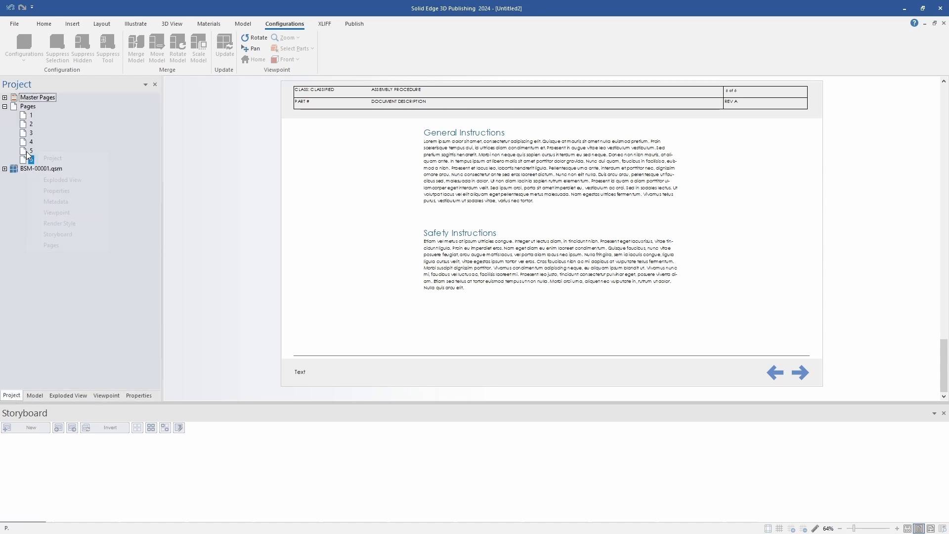
{"action": "left_click", "coordinate": [31, 151]}
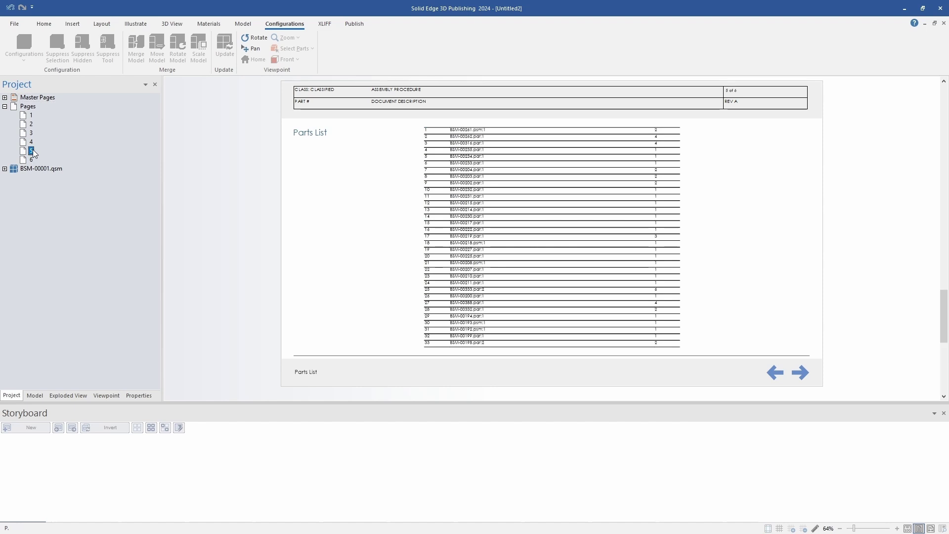
{"action": "right_click", "coordinate": [32, 150]}
{"action": "left_click", "coordinate": [86, 157]}
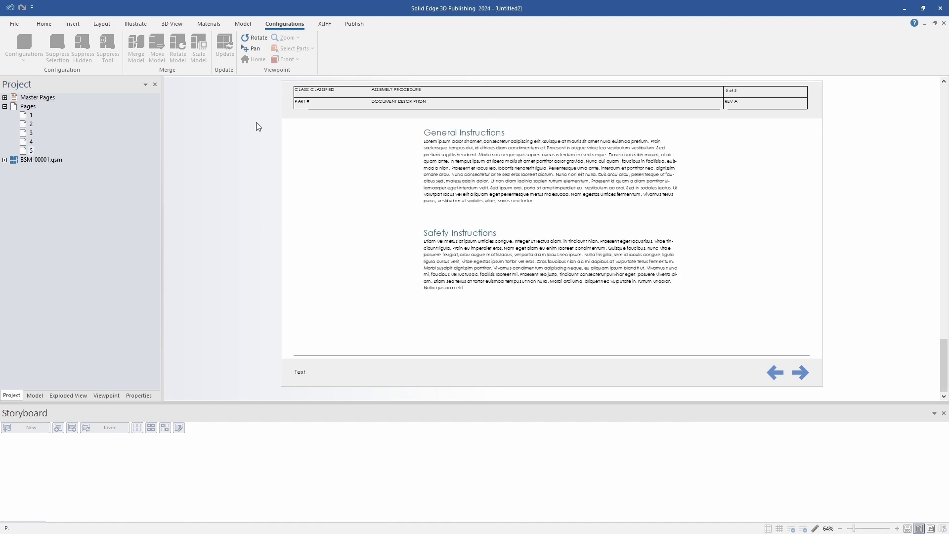
Step: Review pages 1 to 4, trying the "Remove Back Cover" and "Power Off and Unplug" entries on the Motor Removal page
{"action": "left_click", "coordinate": [31, 115]}
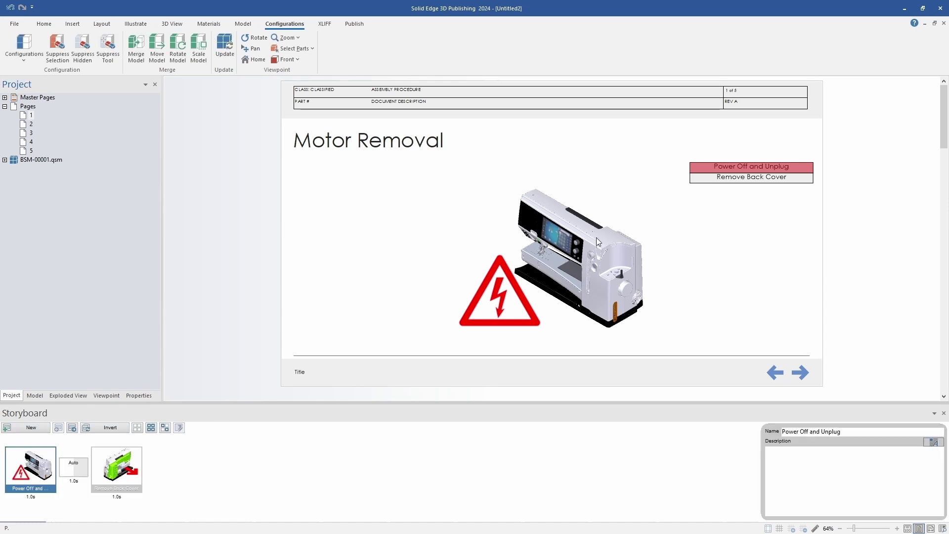
{"action": "left_click", "coordinate": [752, 179]}
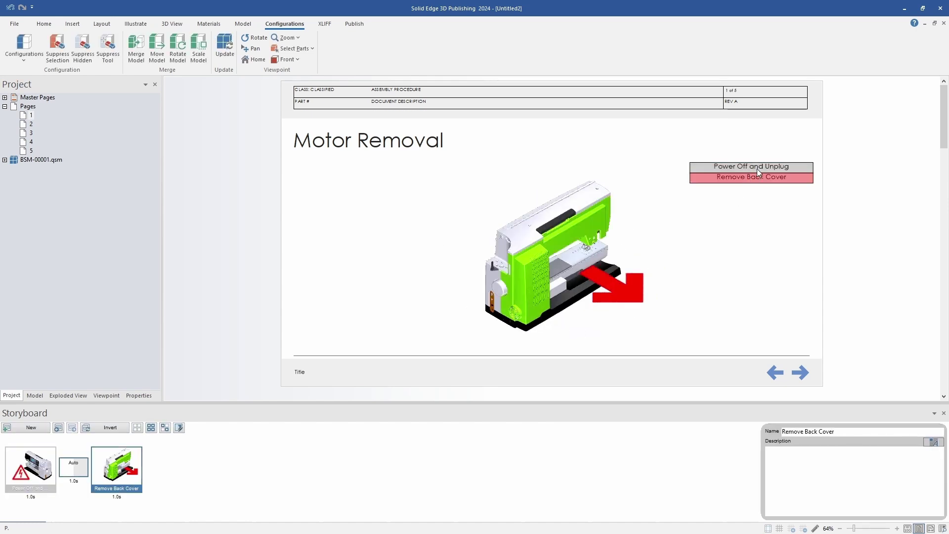
{"action": "left_click", "coordinate": [758, 169]}
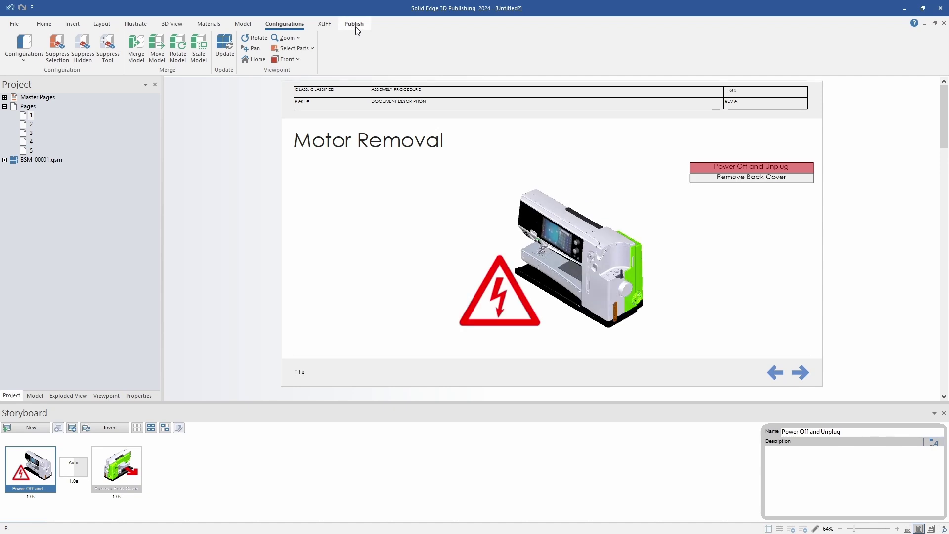
{"action": "left_click", "coordinate": [31, 124]}
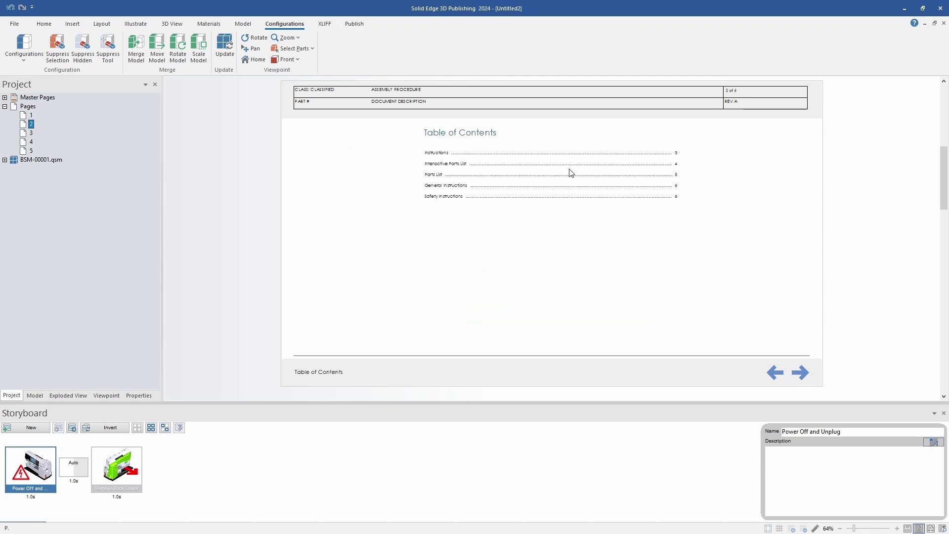
{"action": "left_click", "coordinate": [31, 133]}
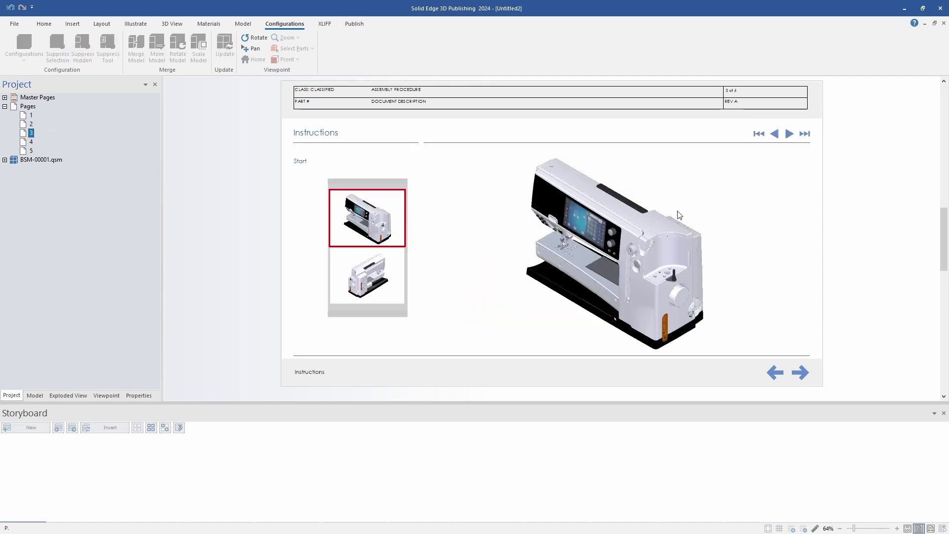
{"action": "left_click", "coordinate": [31, 142]}
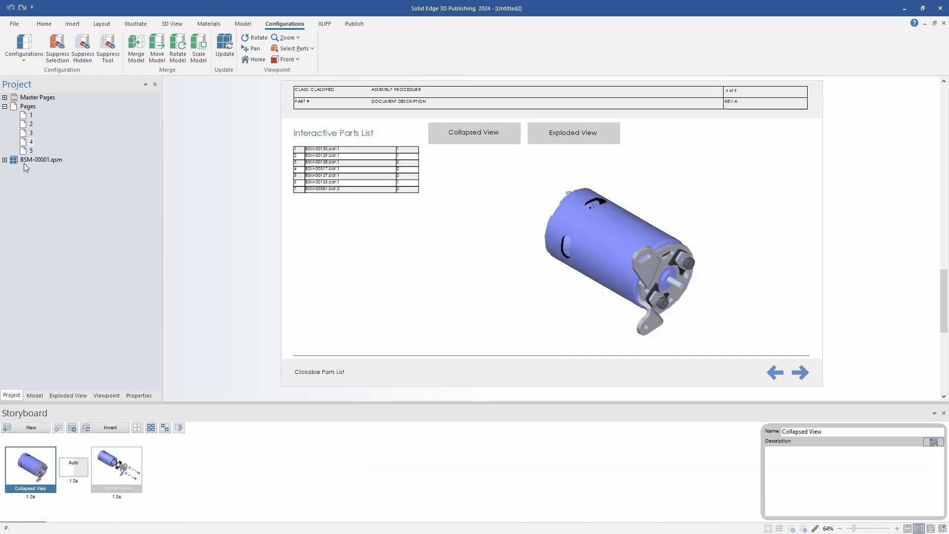
Step: Publish the work instructions, starting from page 1, as a single interactive HTML file named output.html
{"action": "left_click", "coordinate": [31, 117]}
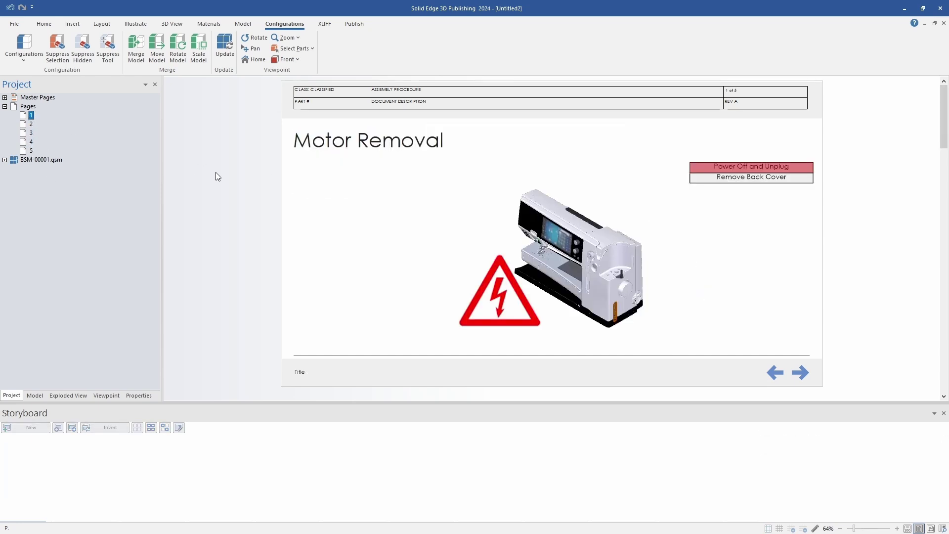
{"action": "left_click", "coordinate": [324, 23]}
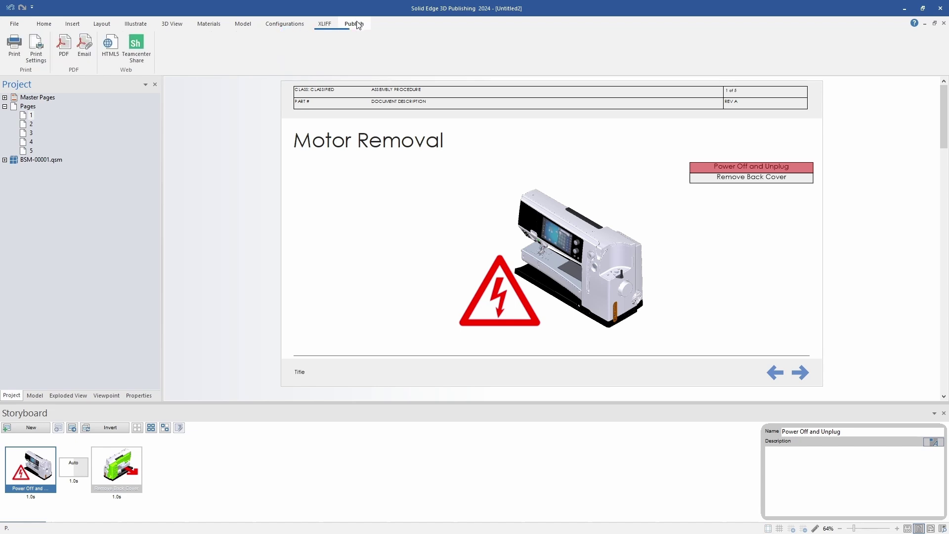
{"action": "left_click", "coordinate": [354, 23]}
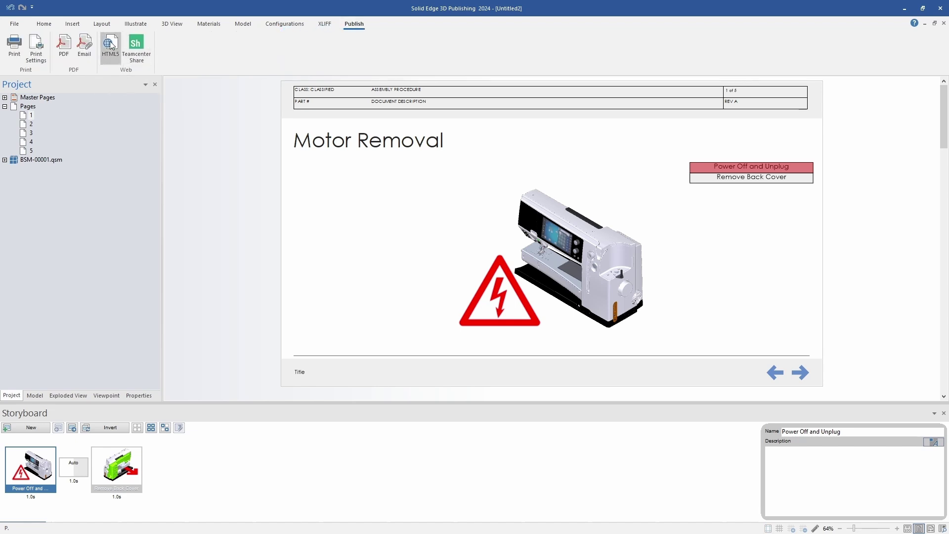
{"action": "left_click", "coordinate": [110, 46]}
{"action": "left_click", "coordinate": [571, 233]}
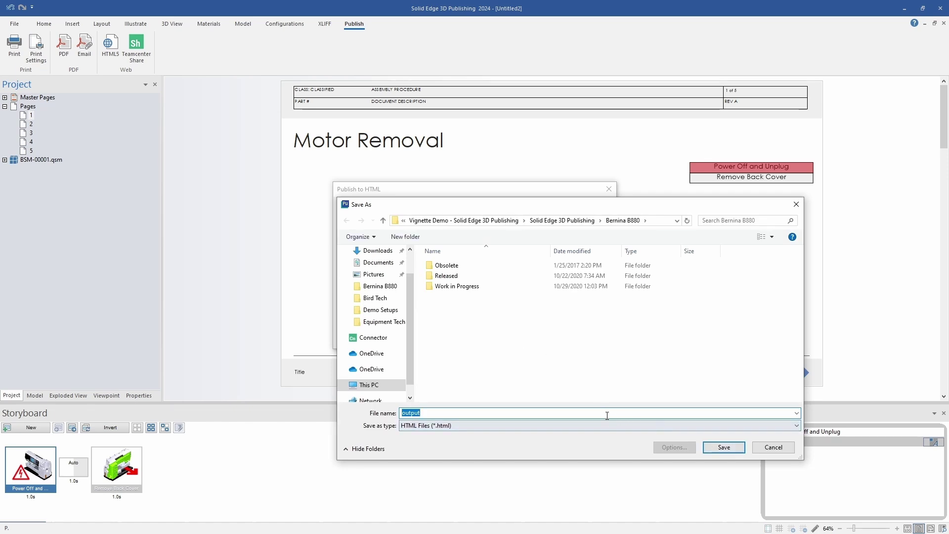
{"action": "left_click", "coordinate": [726, 446]}
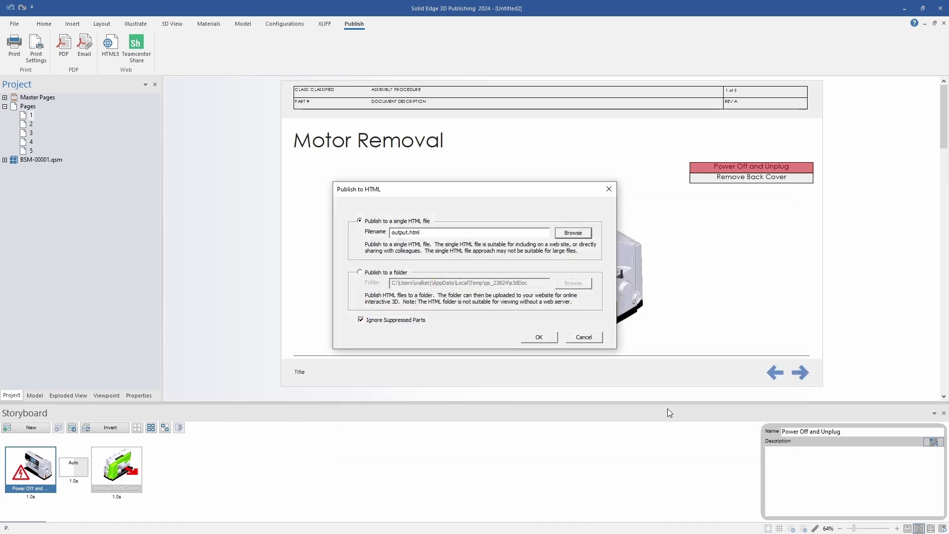
{"action": "left_click", "coordinate": [539, 338]}
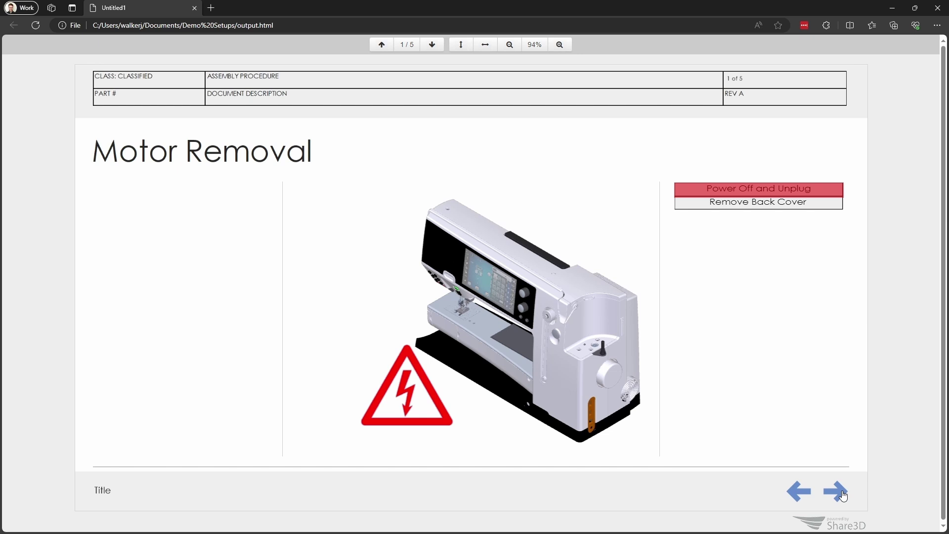
Step: In the web browser, try both entries of the published Motor Removal page's step list and advance to the Instructions page
{"action": "left_click", "coordinate": [781, 207]}
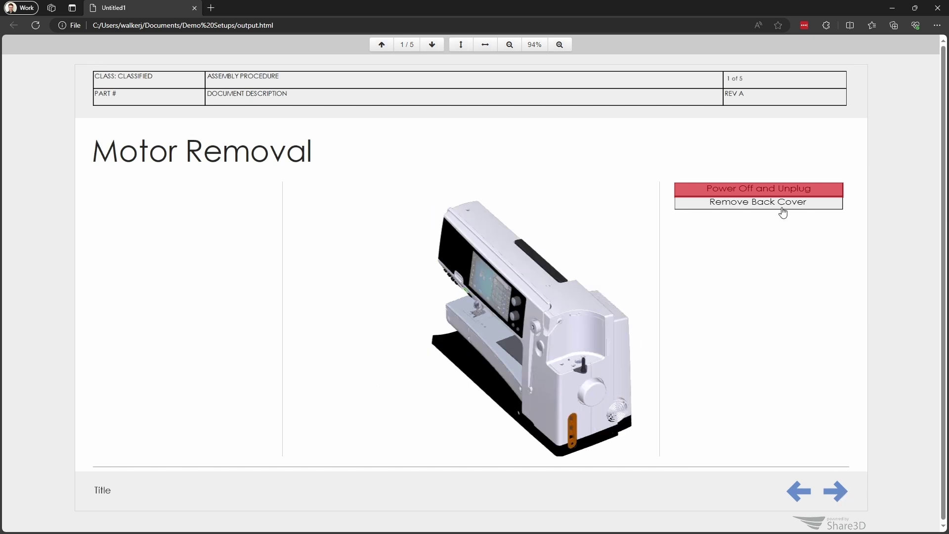
{"action": "left_click", "coordinate": [808, 191]}
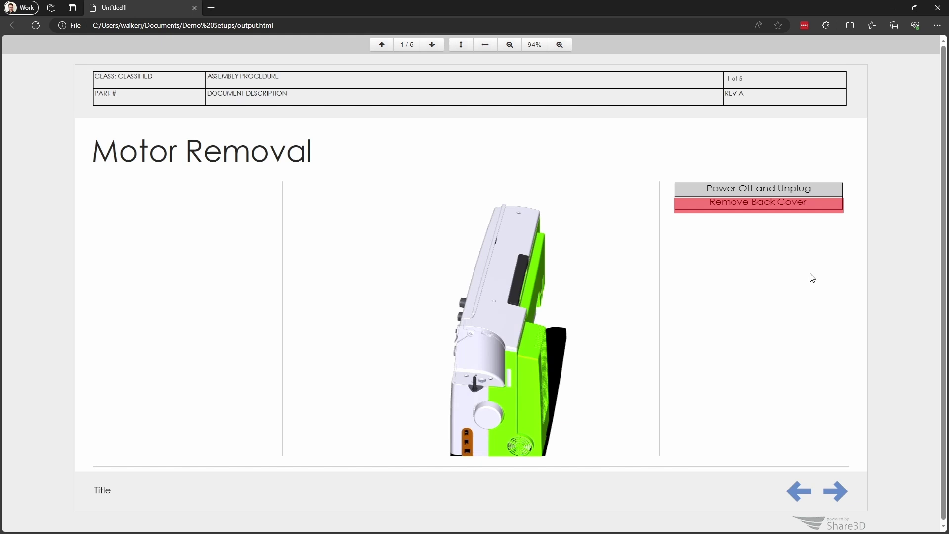
{"action": "left_click", "coordinate": [836, 492]}
{"action": "left_click", "coordinate": [836, 494]}
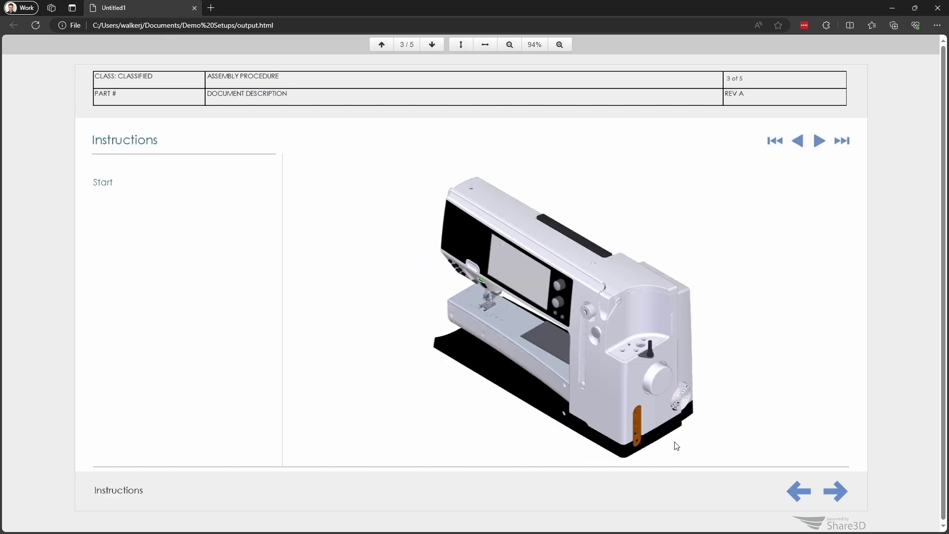
Step: Play through the published Instructions storyboard step by step up to "Remove Motor"
{"action": "left_click", "coordinate": [820, 148]}
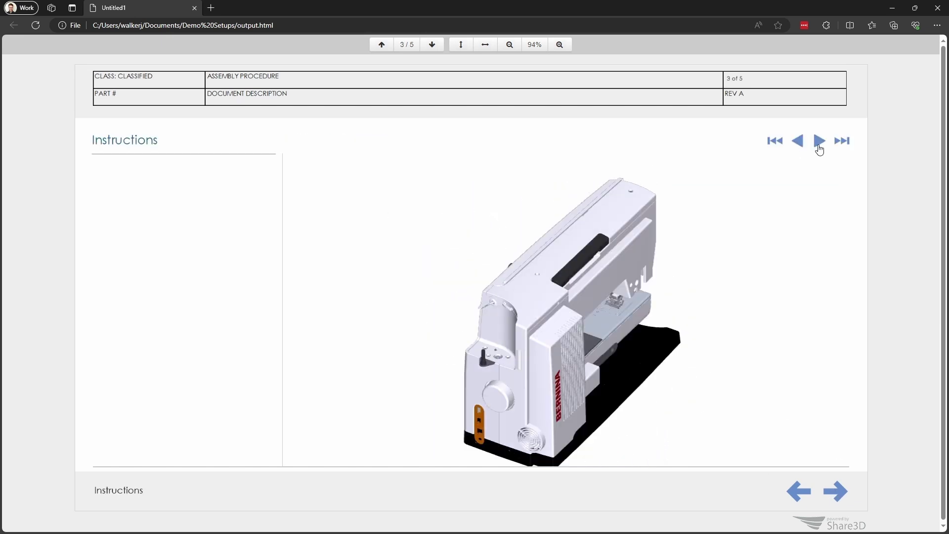
{"action": "left_click", "coordinate": [819, 142]}
{"action": "left_click", "coordinate": [820, 142]}
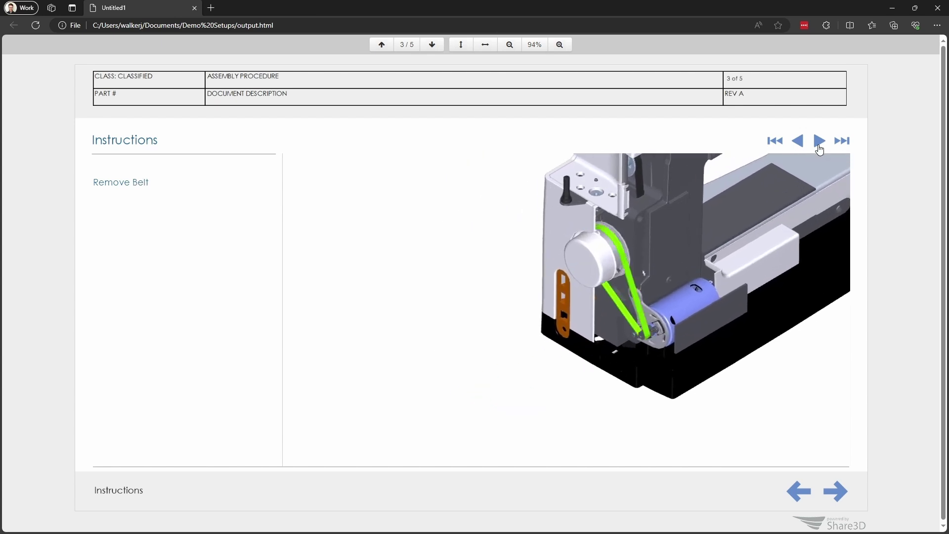
{"action": "left_click", "coordinate": [819, 142]}
{"action": "left_click", "coordinate": [819, 144]}
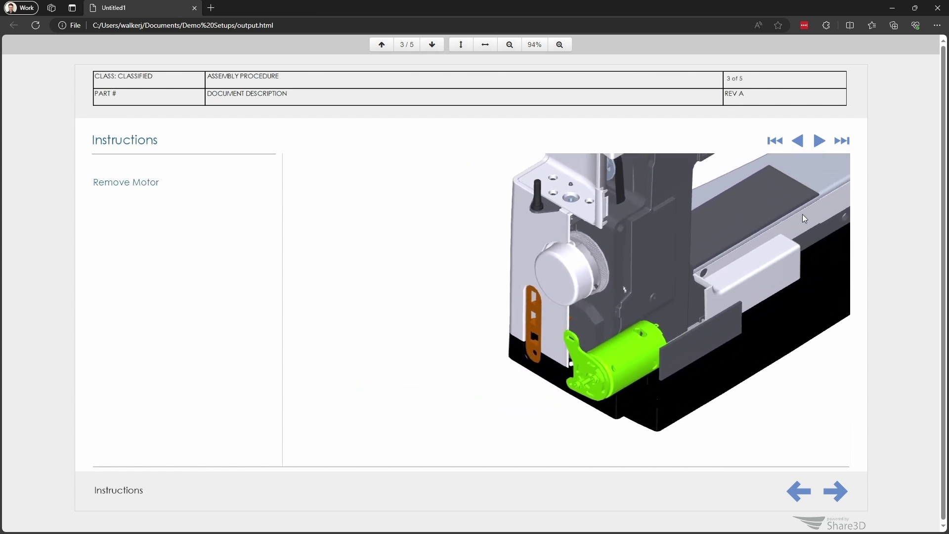
Step: Check the published Interactive Parts List page in exploded and collapsed views, and view the last text page before returning to page 1
{"action": "left_click", "coordinate": [835, 494]}
{"action": "left_click", "coordinate": [503, 137]}
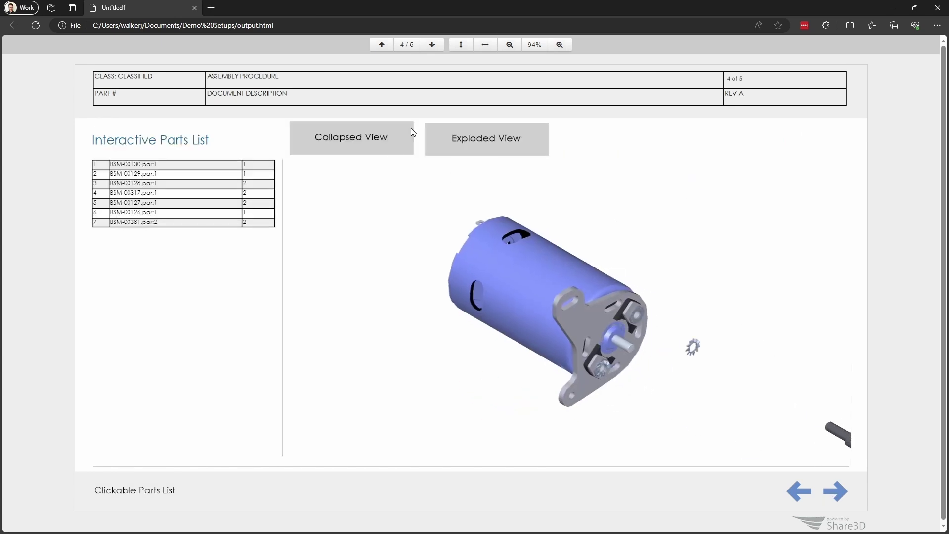
{"action": "left_click", "coordinate": [376, 134]}
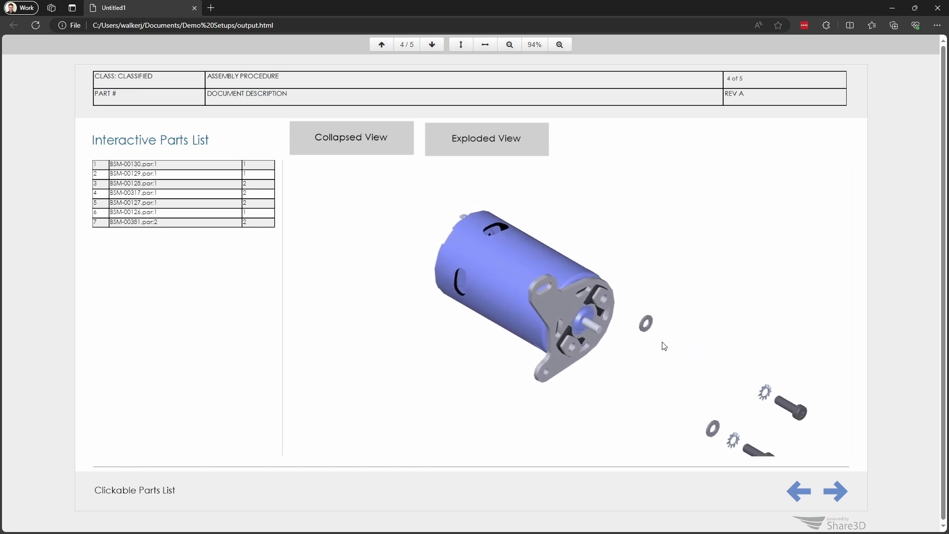
{"action": "left_click", "coordinate": [834, 492]}
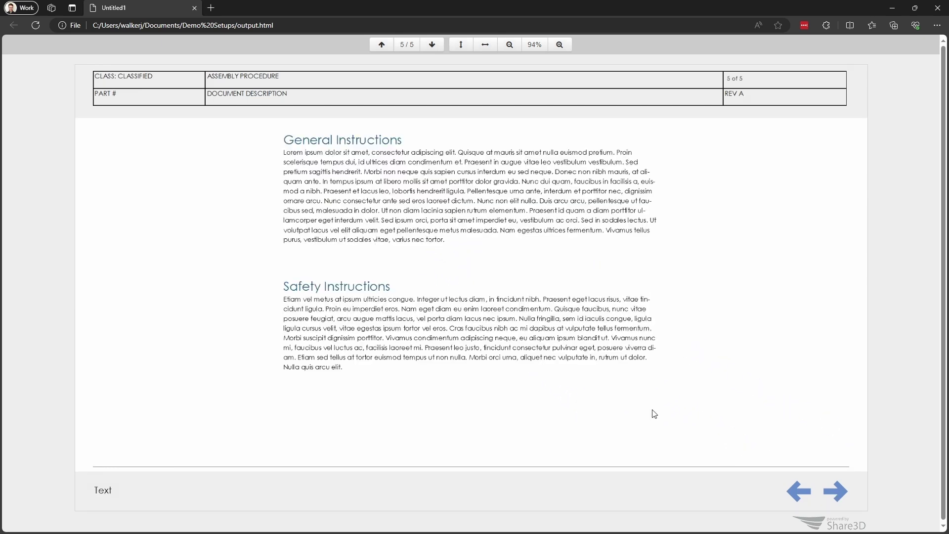
{"action": "left_click", "coordinate": [801, 493]}
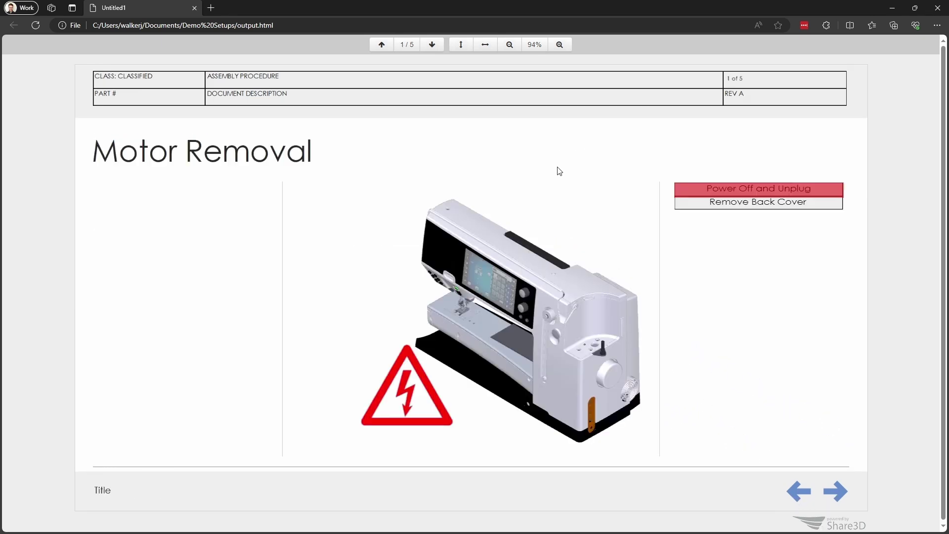